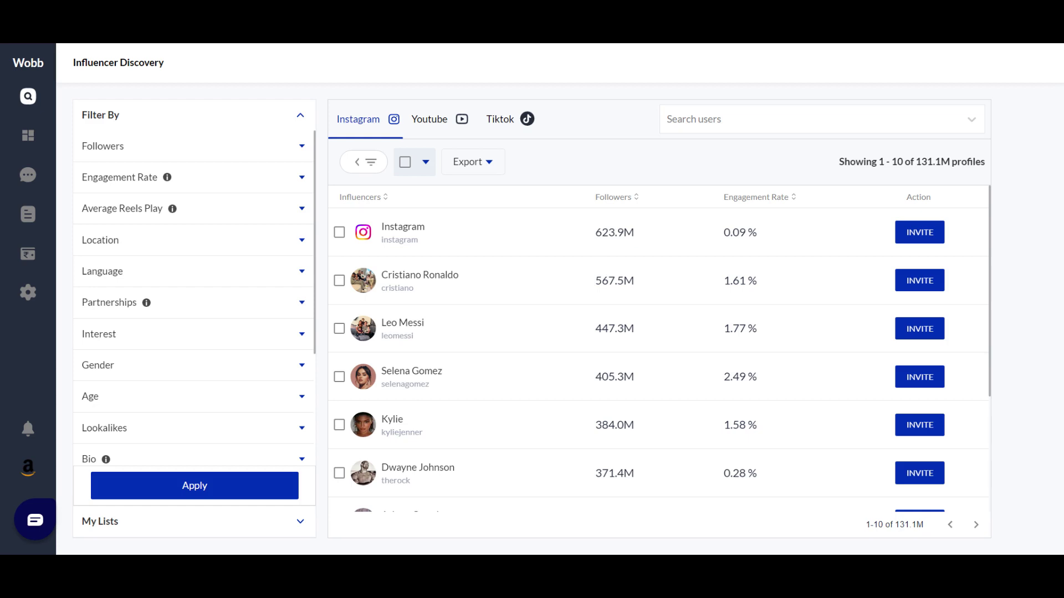
Search the Instagram users for "taylor", select Taylor Swift, and unlock her profile details
left_click(778, 130)
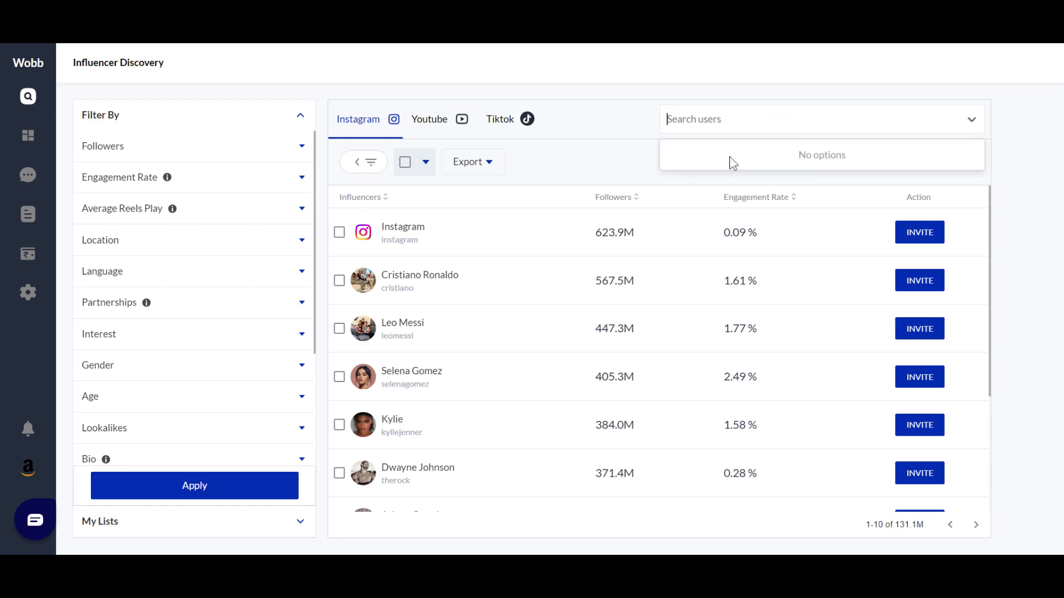
type("taylor")
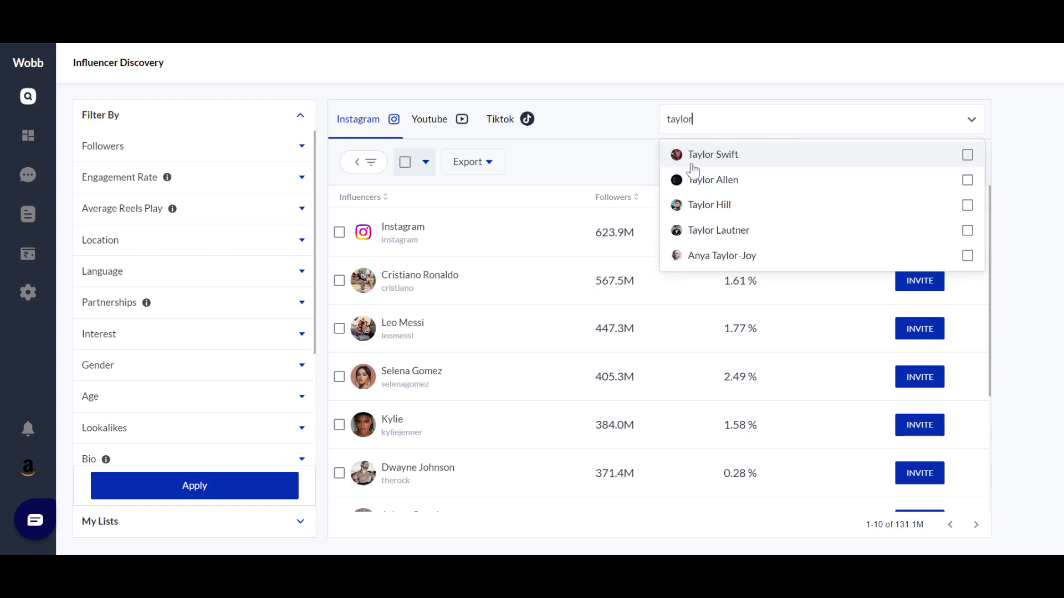
left_click(712, 154)
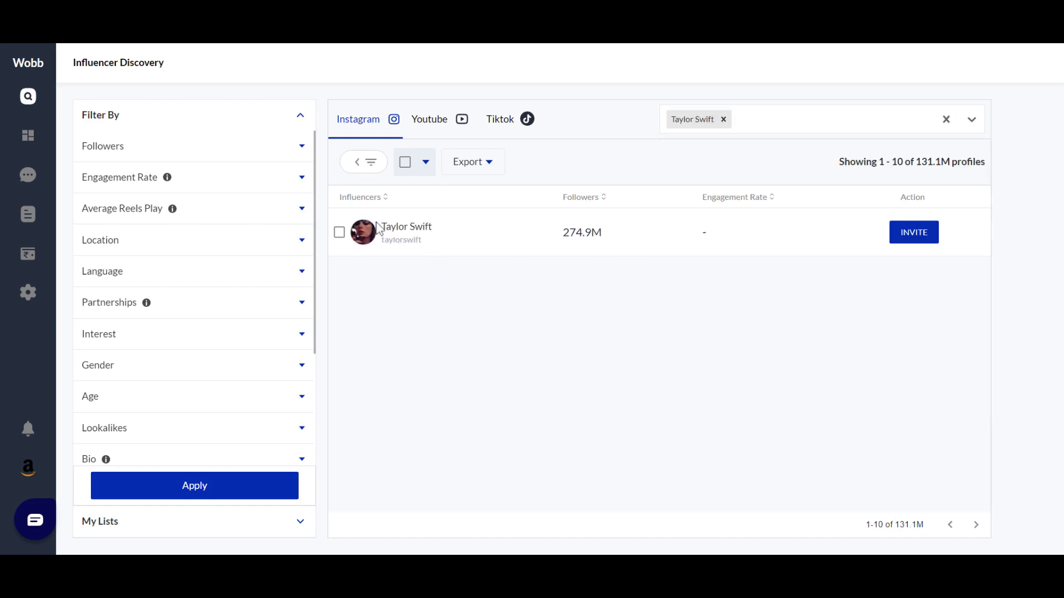
left_click(404, 232)
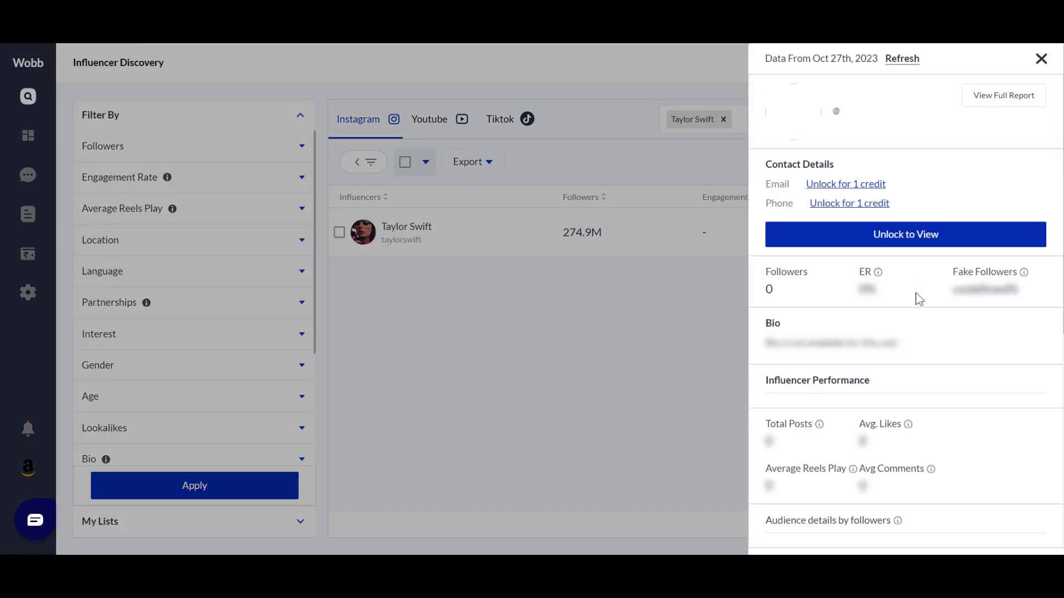
left_click(921, 243)
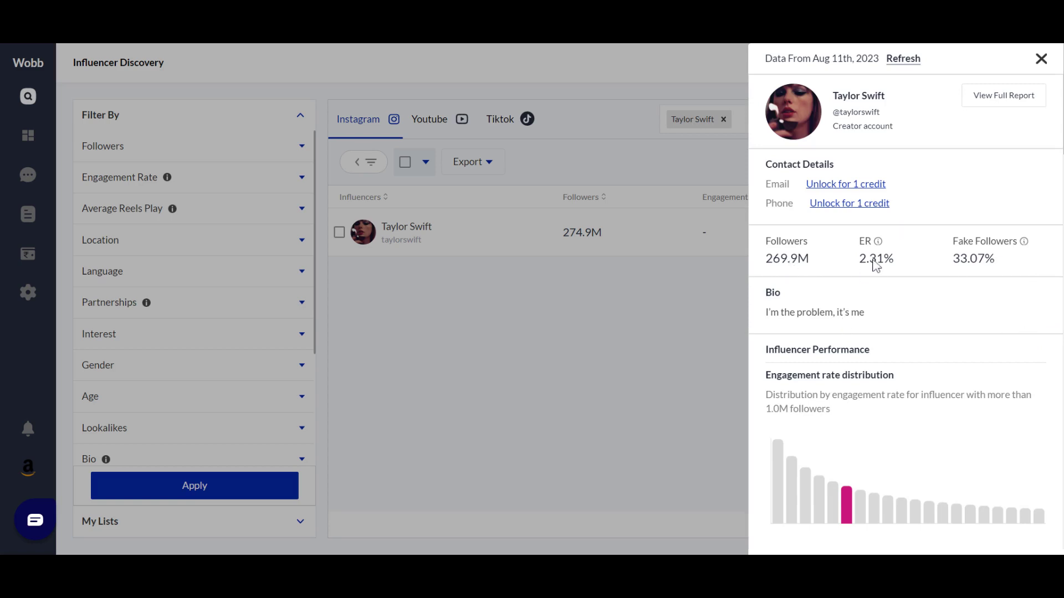
scroll(1031, 285, "down", 4)
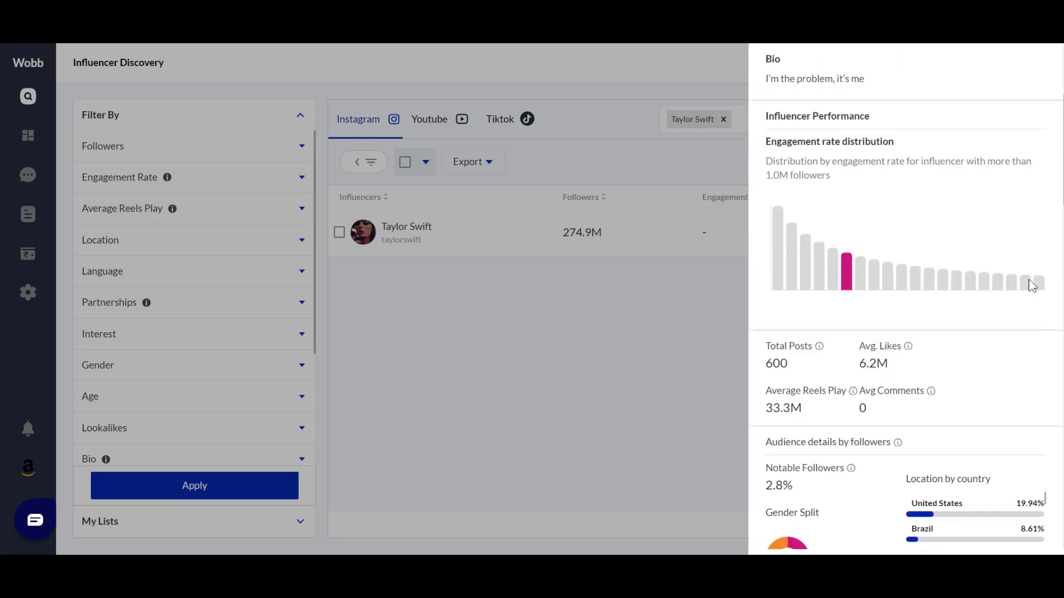
scroll(1032, 285, "down", 3)
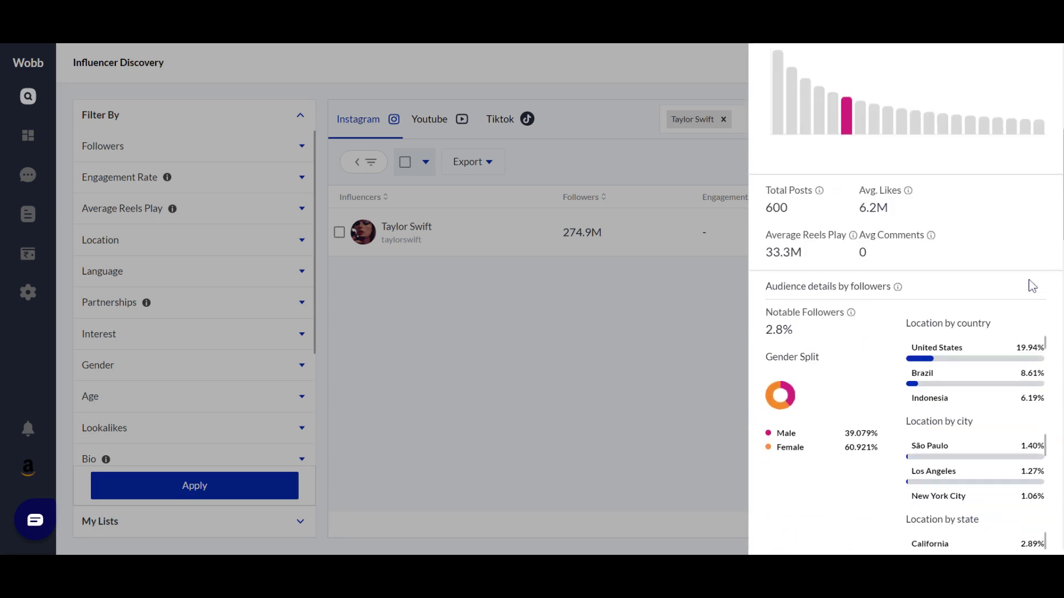
scroll(1030, 285, "down", 3)
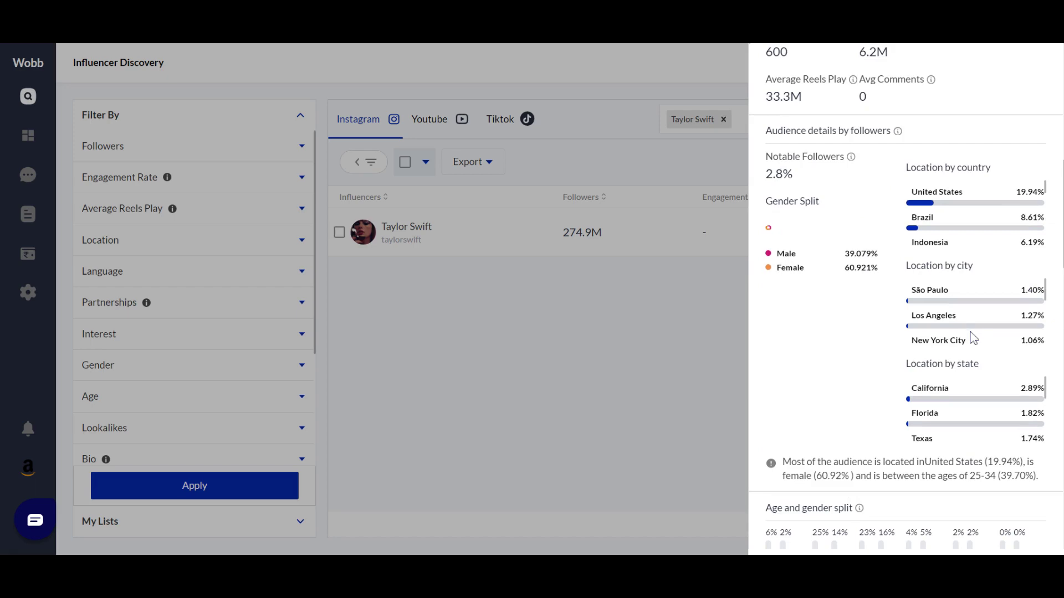
scroll(1047, 321, "down", 3)
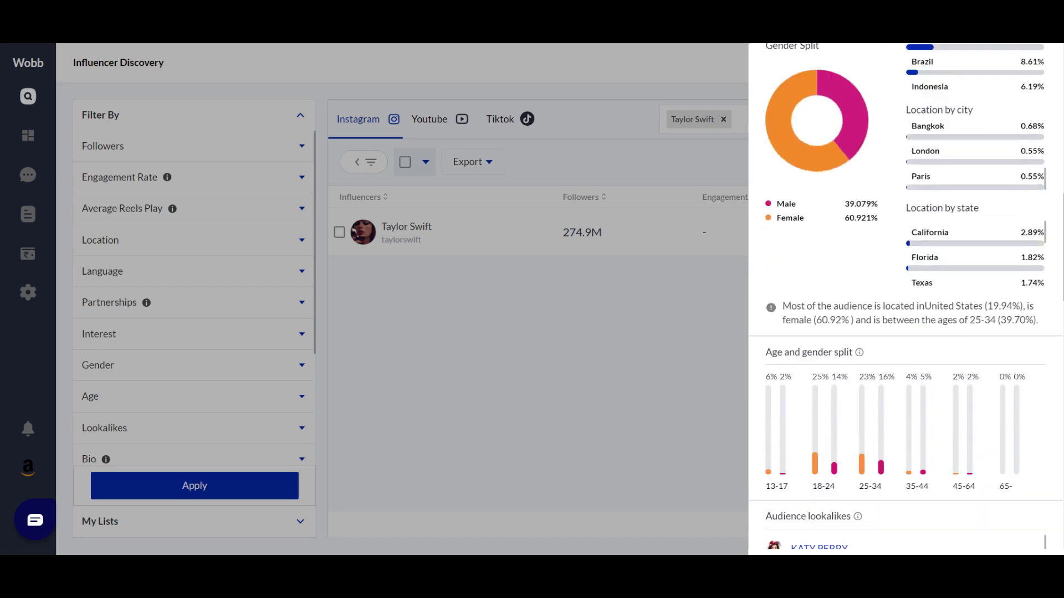
scroll(905, 300, "down", 4)
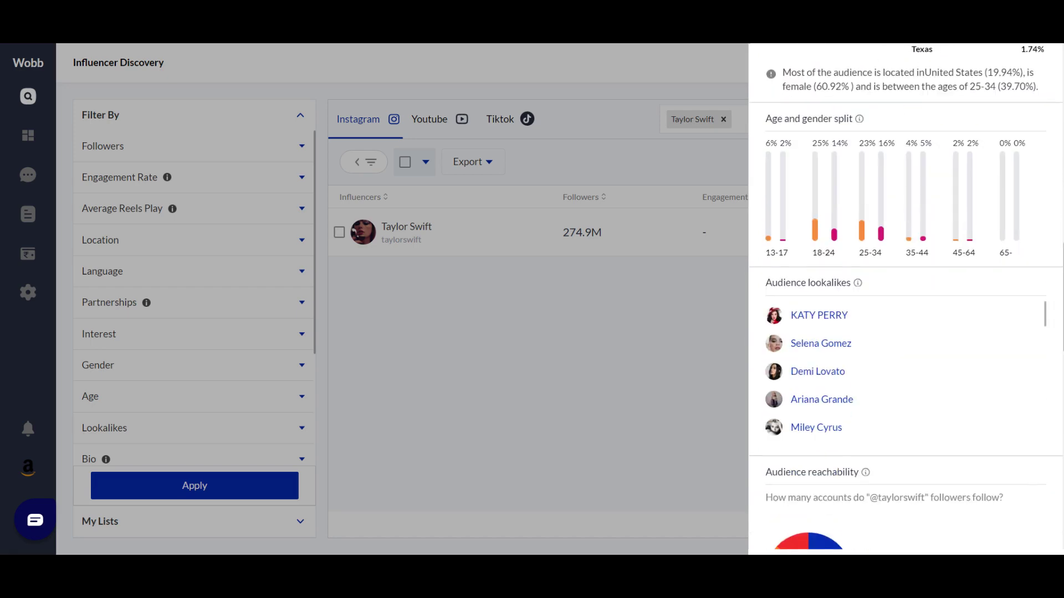
scroll(905, 299, "down", 2)
scroll(905, 302, "down", 3)
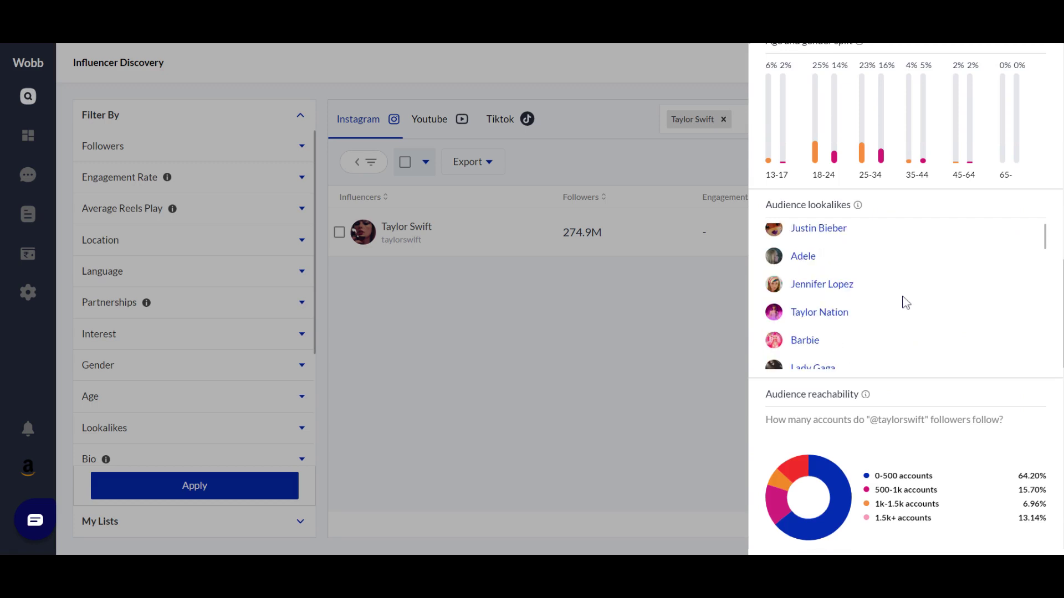
scroll(906, 302, "down", 2)
scroll(906, 301, "up", 4)
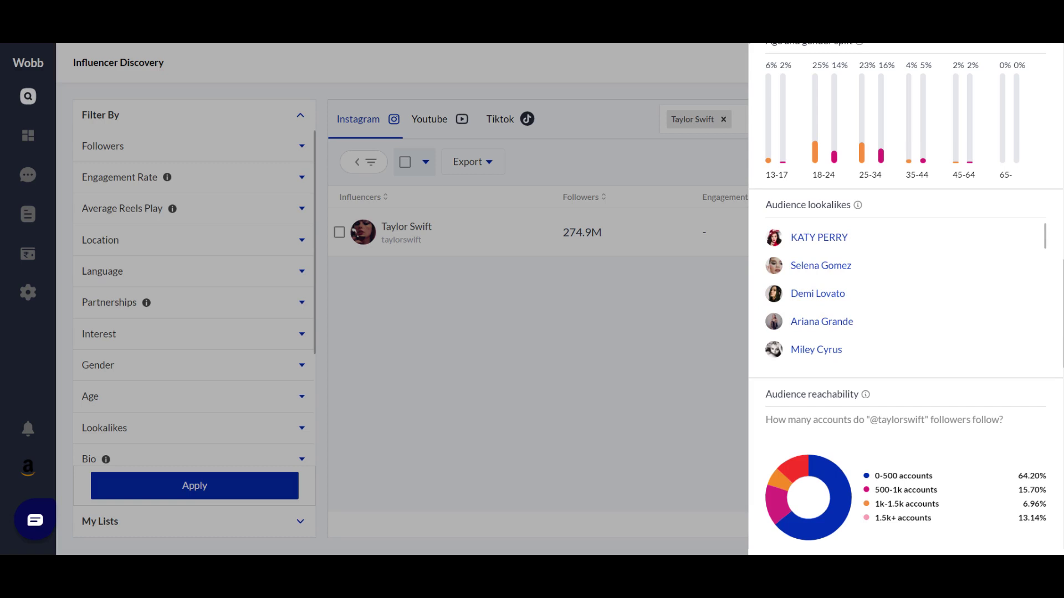
scroll(905, 296, "down", 8)
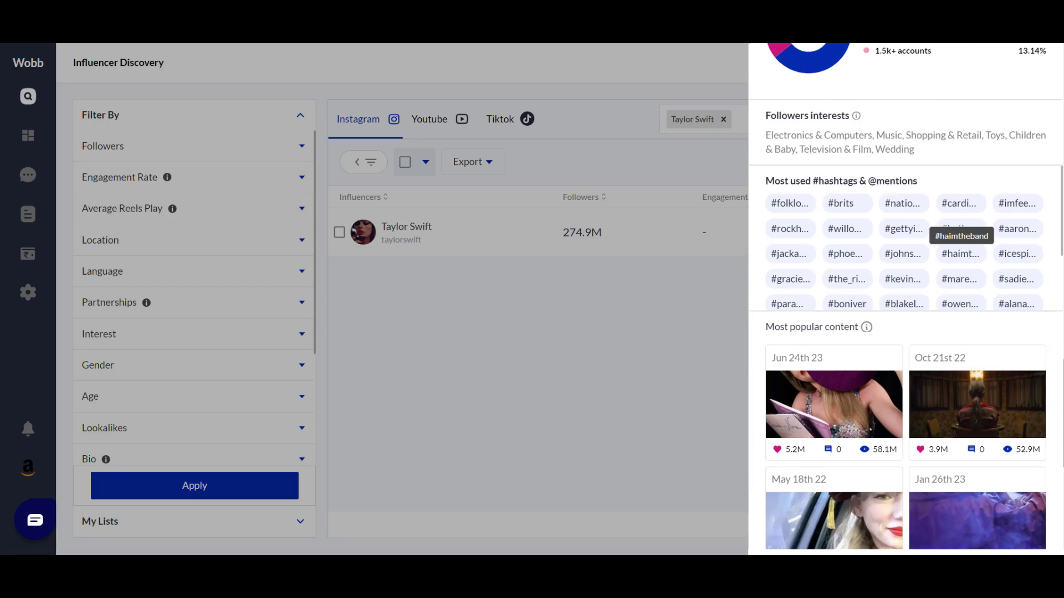
scroll(990, 430, "down", 3)
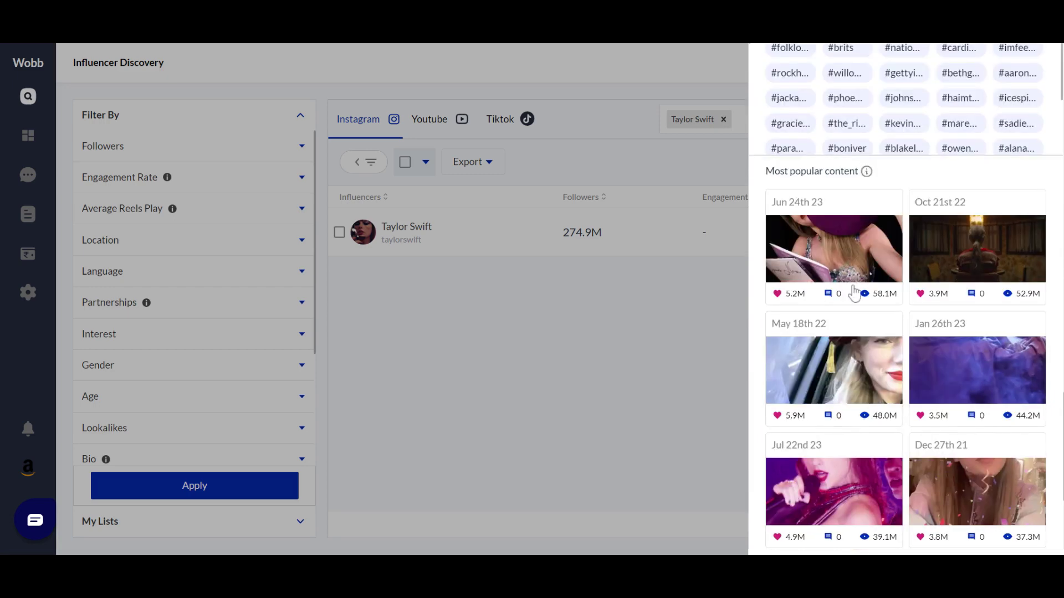
scroll(1055, 397, "down", 4)
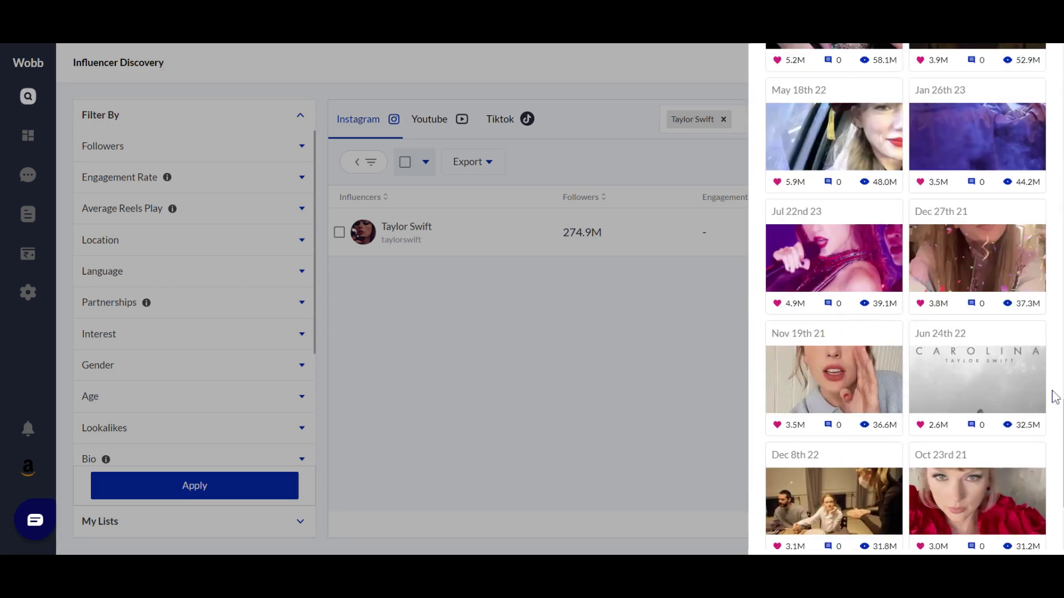
scroll(1054, 397, "down", 1)
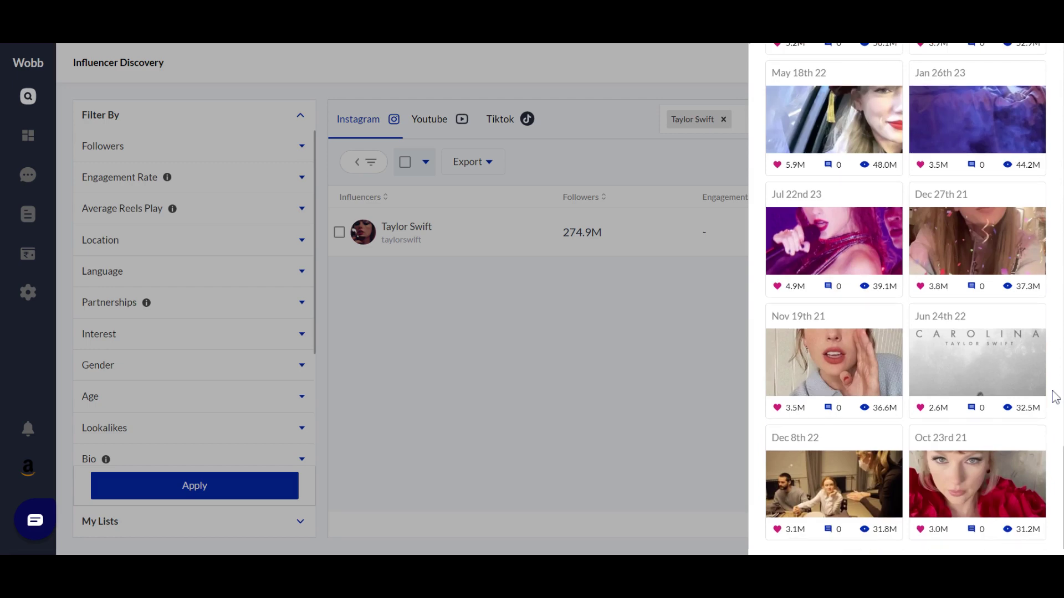
scroll(1054, 397, "up", 15)
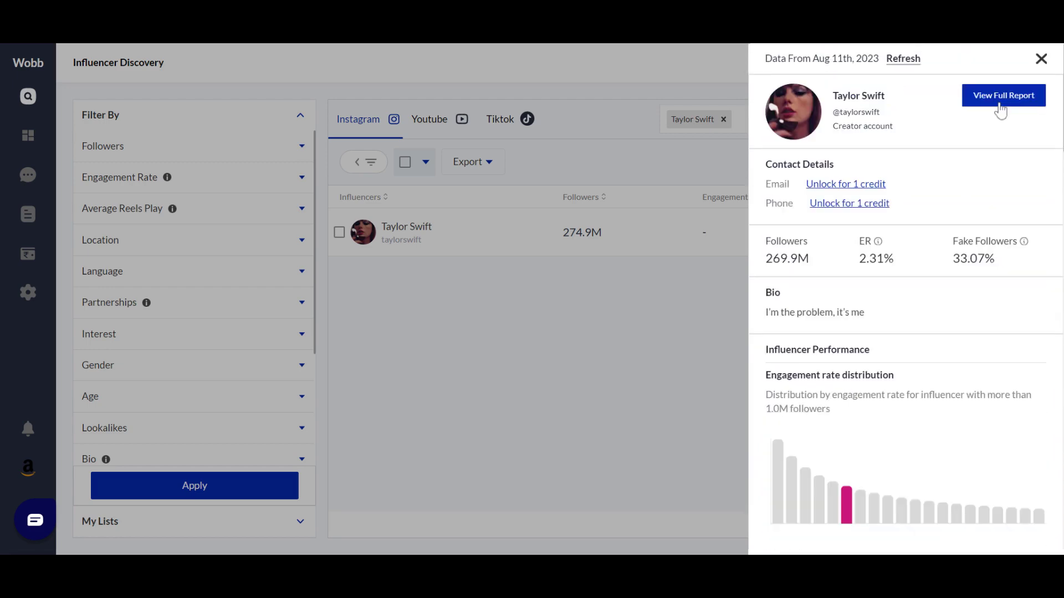
Close the profile details and remove Taylor Swift from the user search
left_click(1041, 60)
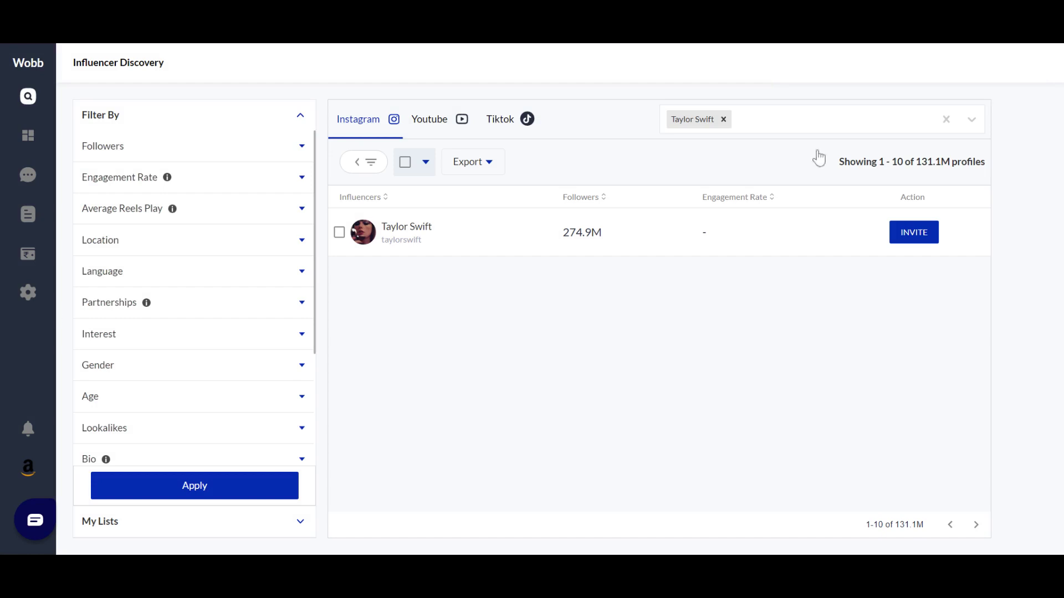
left_click(723, 119)
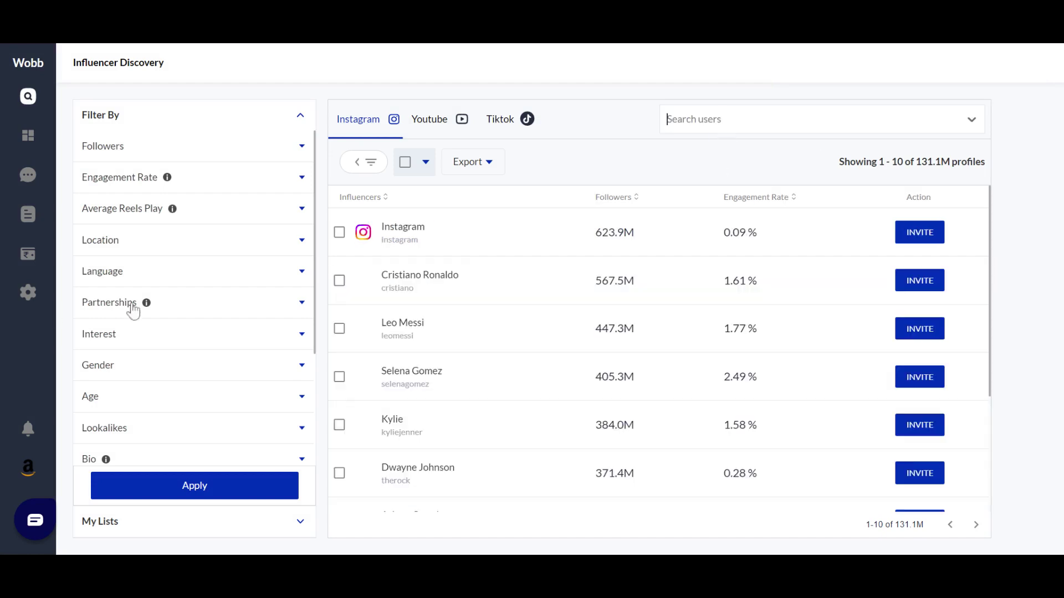
Set the Followers filter to a range from 35,000 to 100,000
scroll(207, 252, "down", 3)
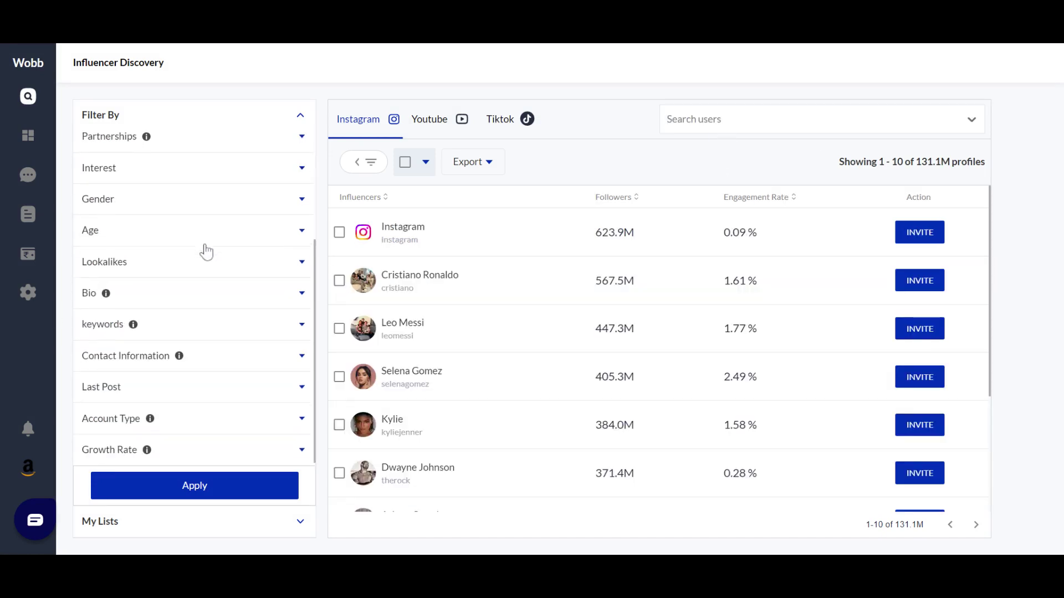
scroll(206, 252, "up", 3)
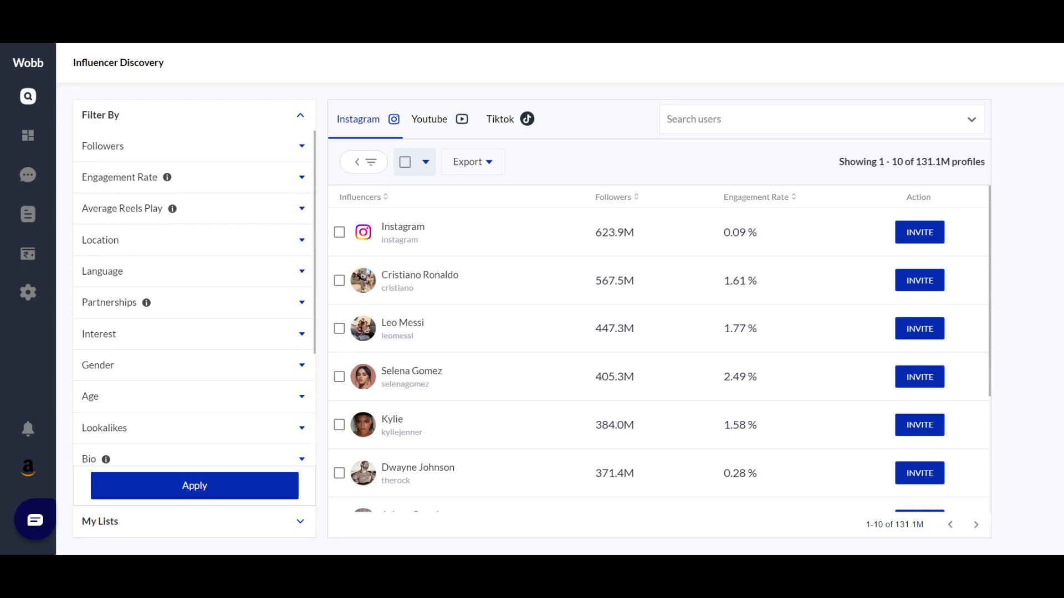
left_click(277, 157)
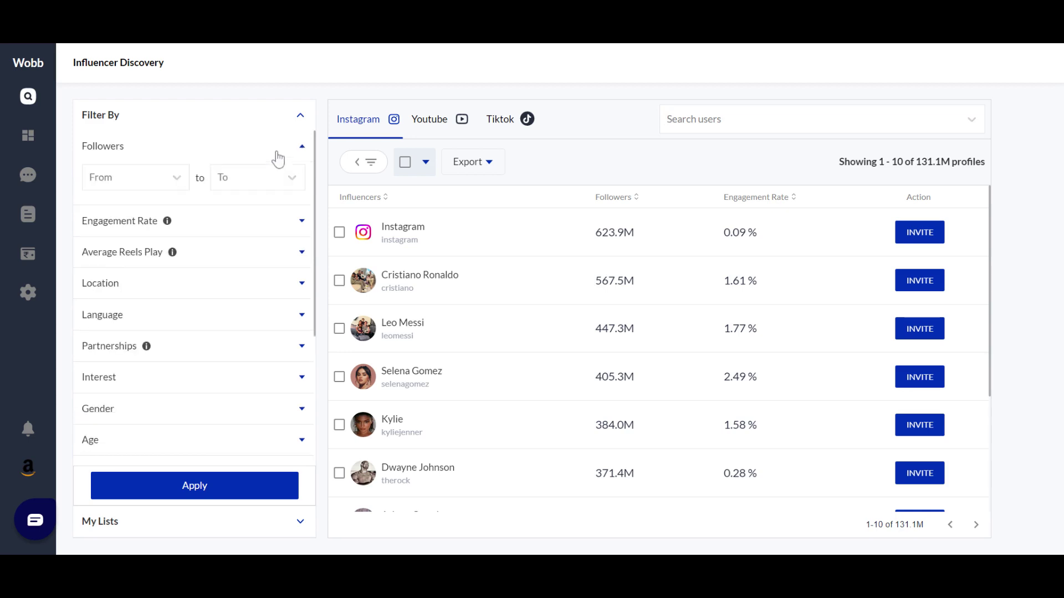
left_click(164, 188)
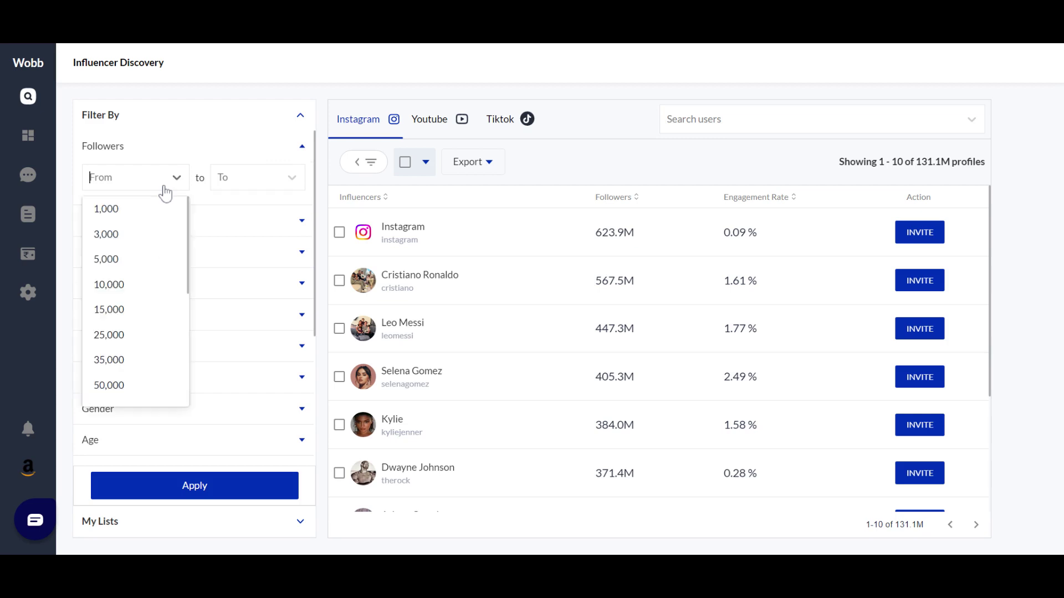
left_click(138, 371)
left_click(276, 177)
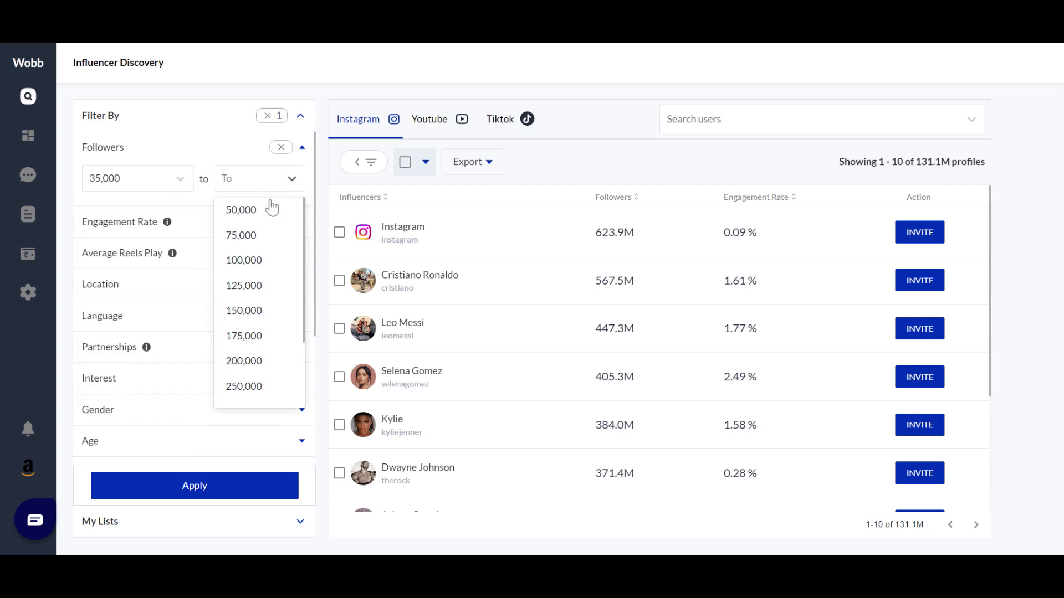
left_click(268, 262)
Set the Engagement Rate filter to >=3%
left_click(266, 231)
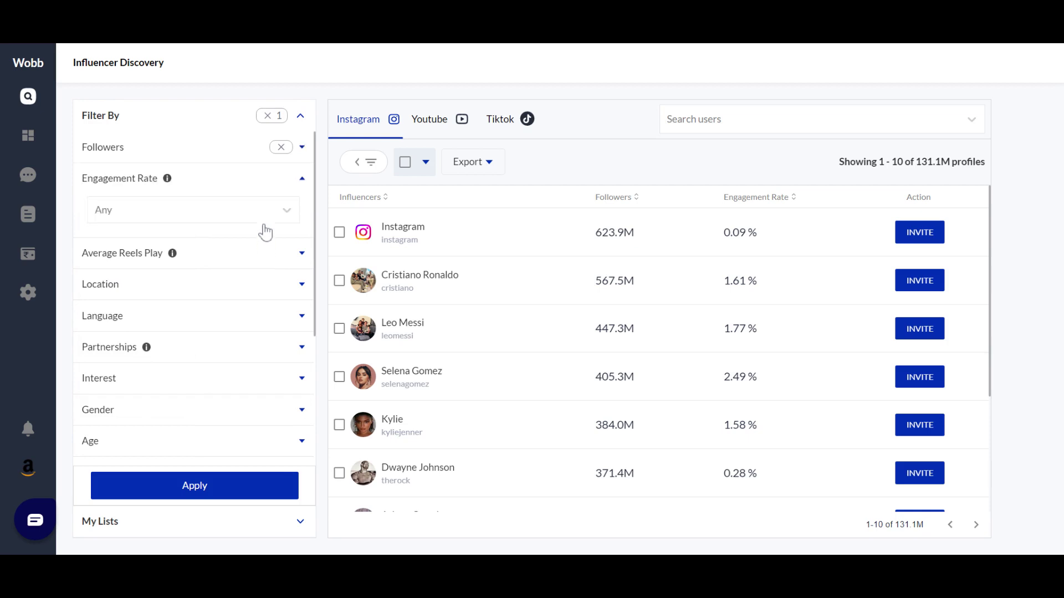
left_click(266, 219)
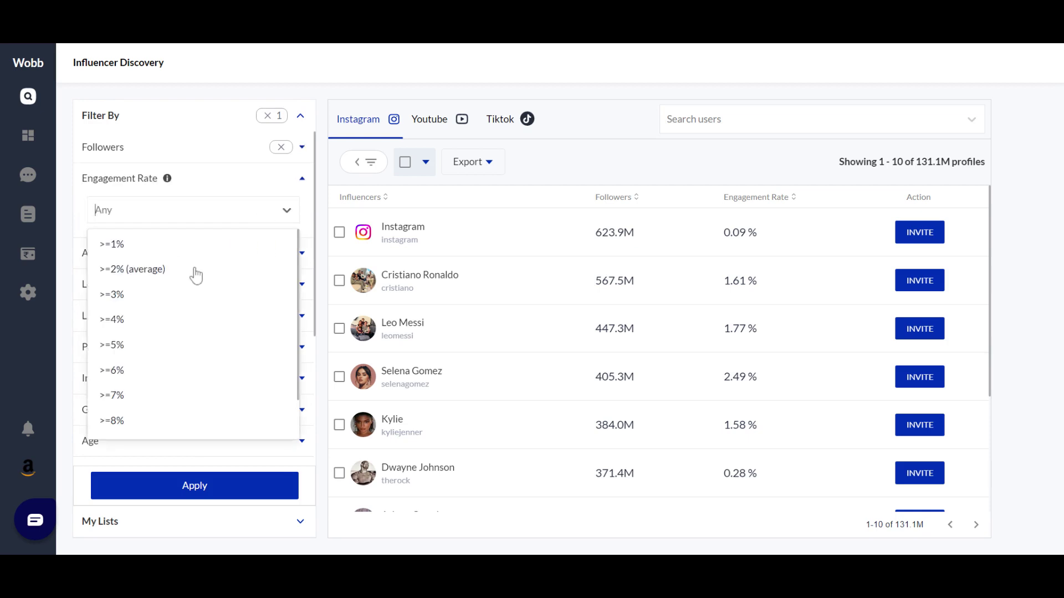
left_click(150, 299)
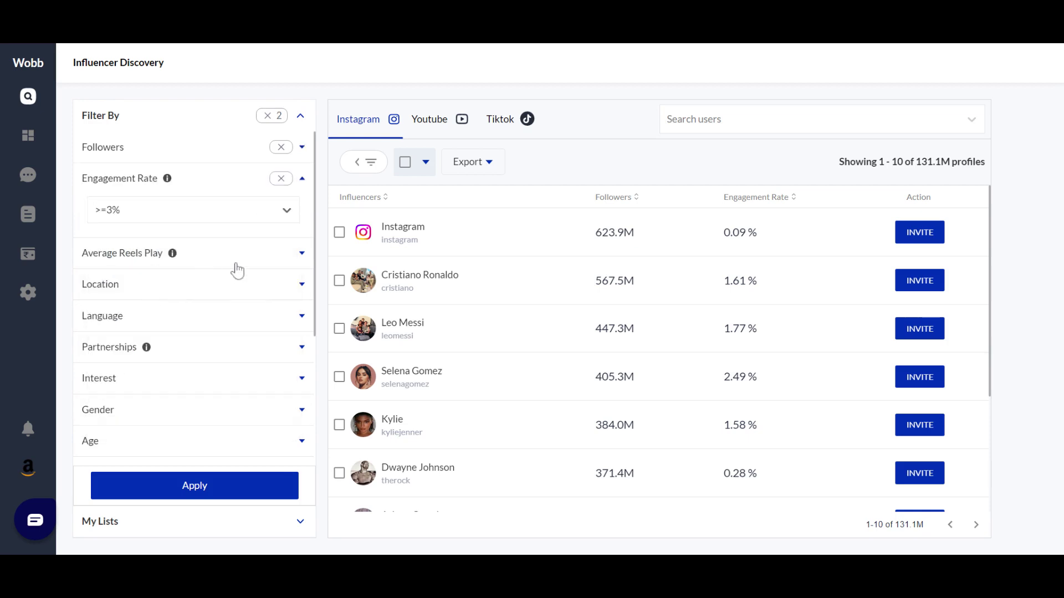
Set the influencer location filter to Dubai, United Arab Emirates
scroll(236, 269, "down", 2)
scroll(236, 270, "down", 1)
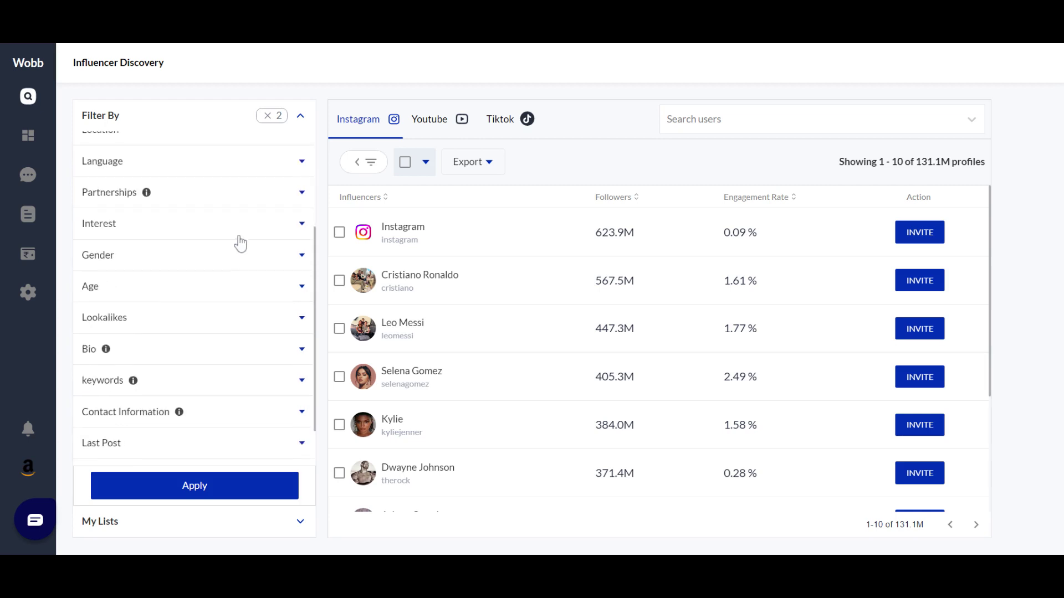
scroll(239, 242, "up", 2)
left_click(242, 214)
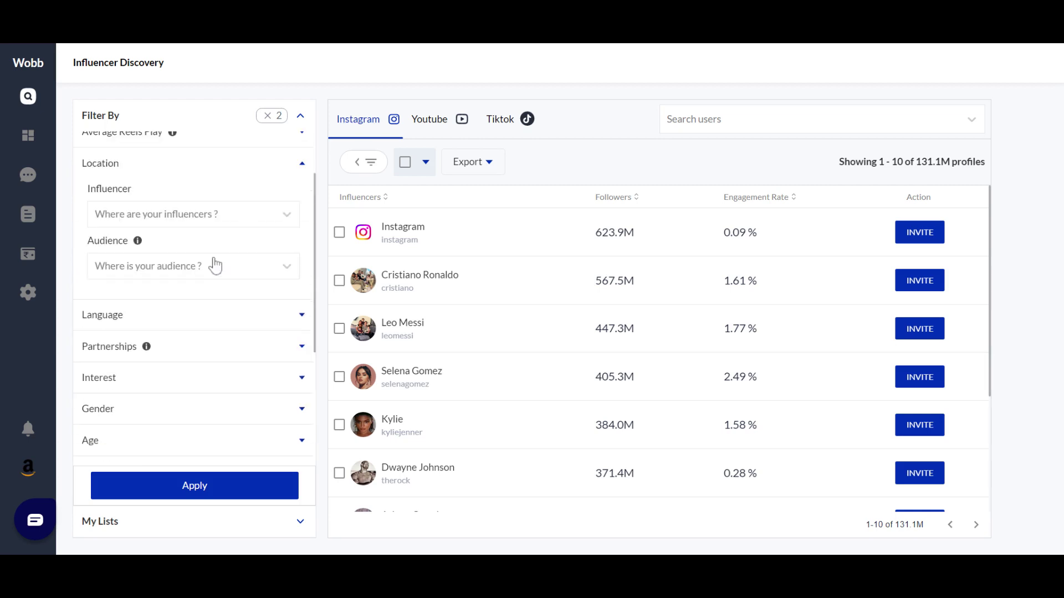
left_click(220, 222)
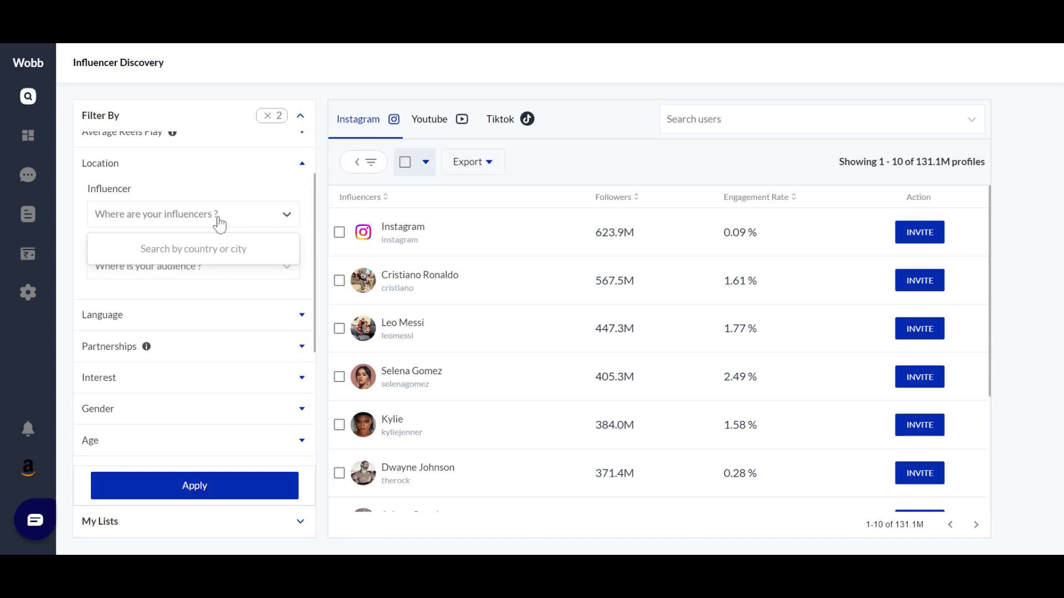
type("duba")
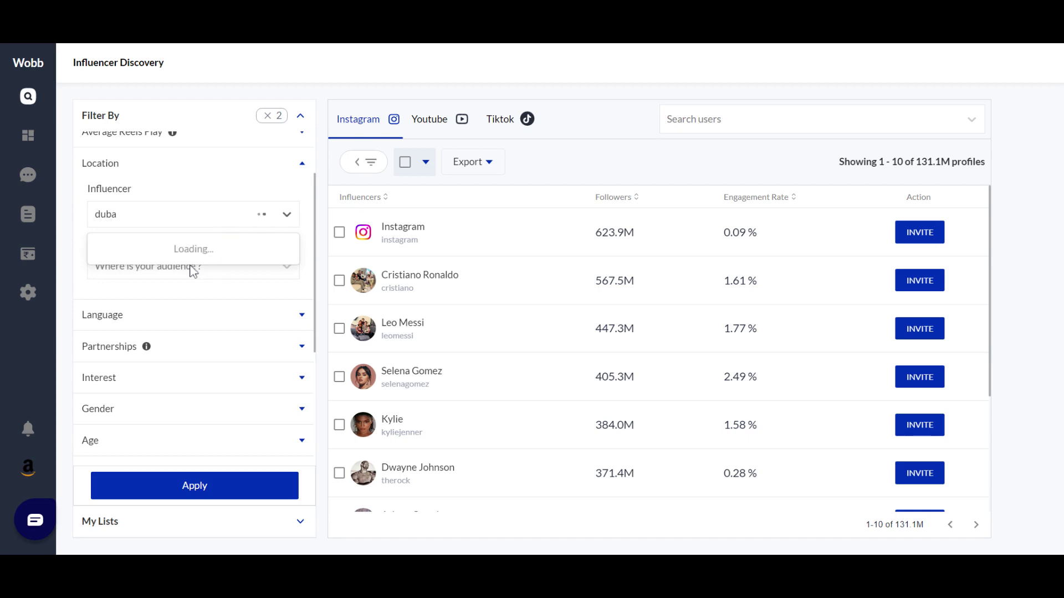
left_click(284, 253)
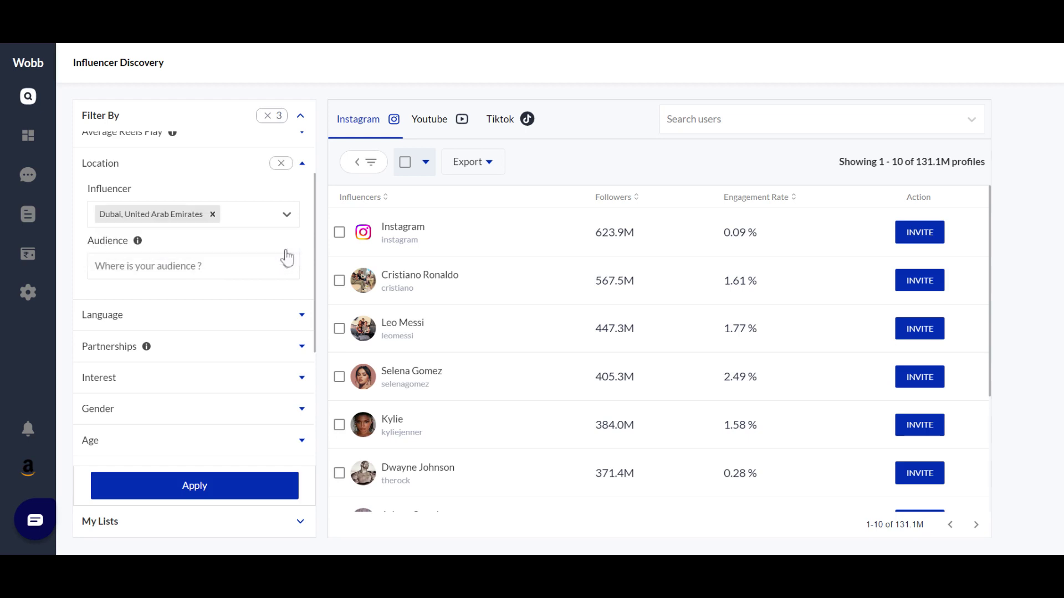
Add Dubai, United Arab Emirates as the audience location in the Location filter
left_click(252, 274)
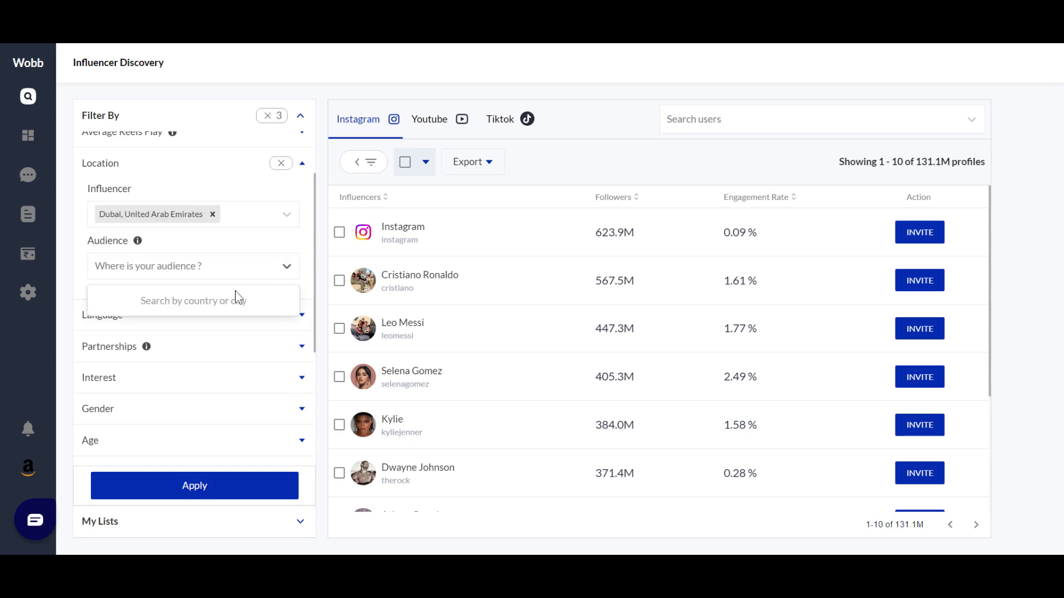
type("dubai")
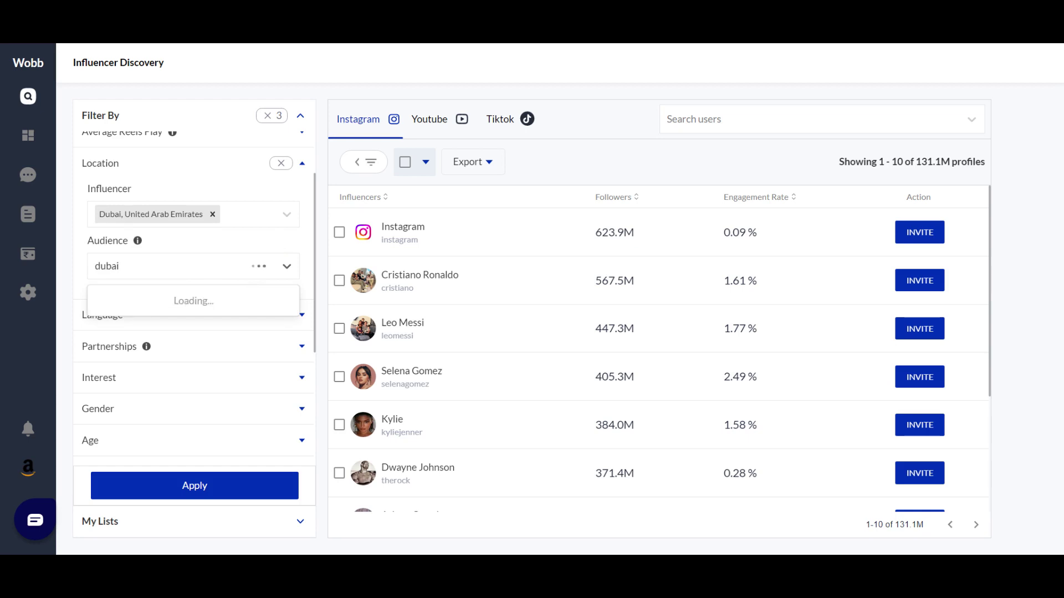
left_click(232, 304)
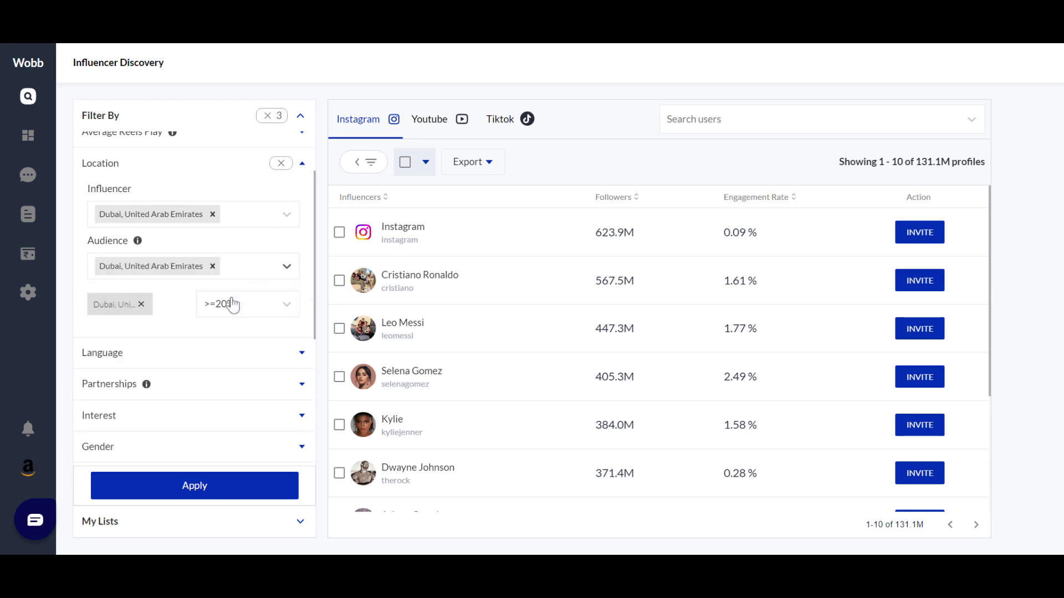
Set the influencer gender filter to Female
scroll(211, 346, "down", 3)
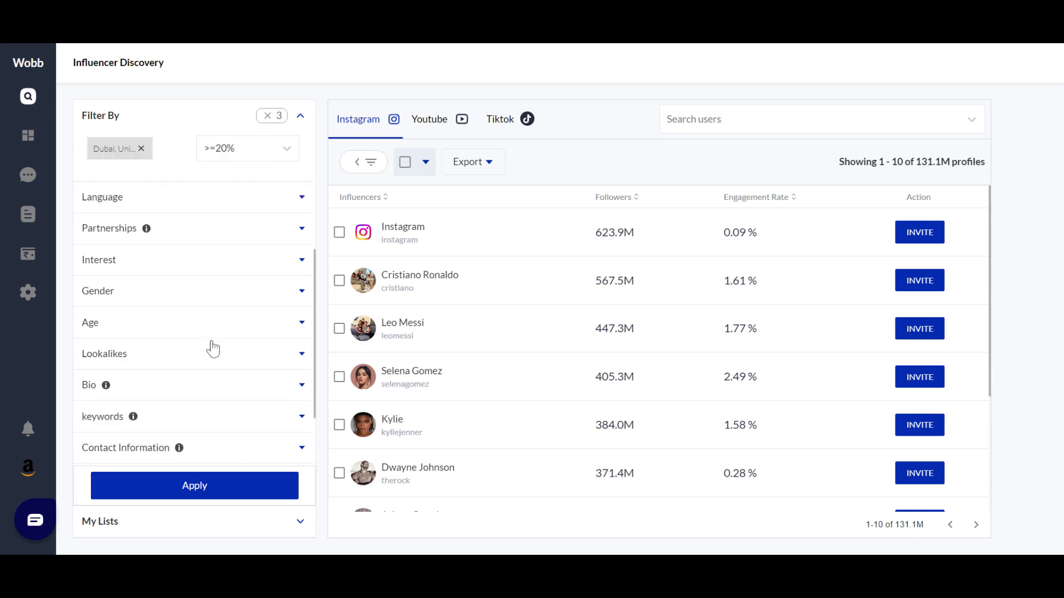
left_click(229, 305)
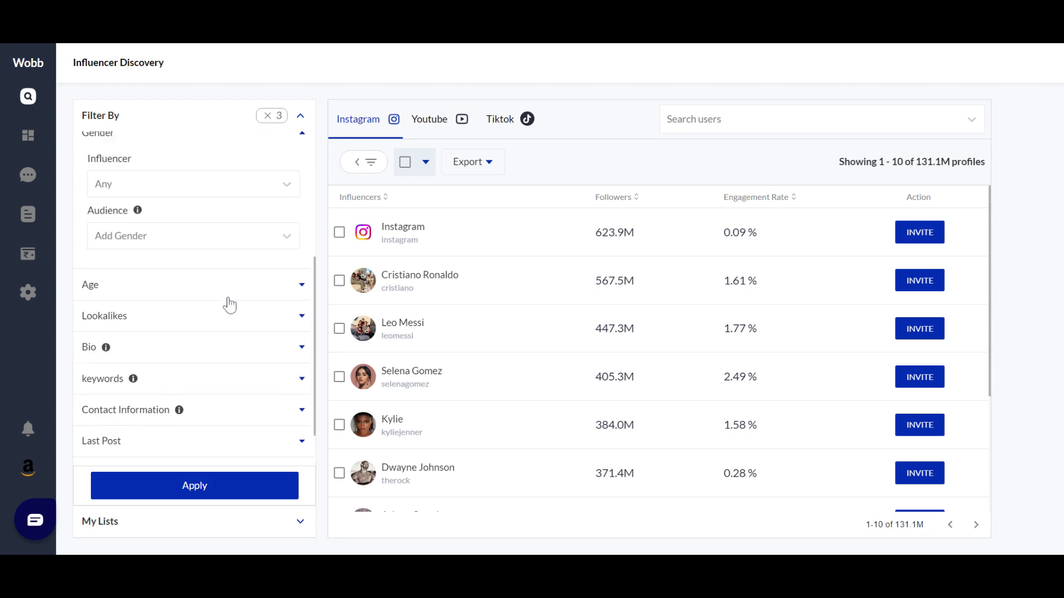
left_click(253, 192)
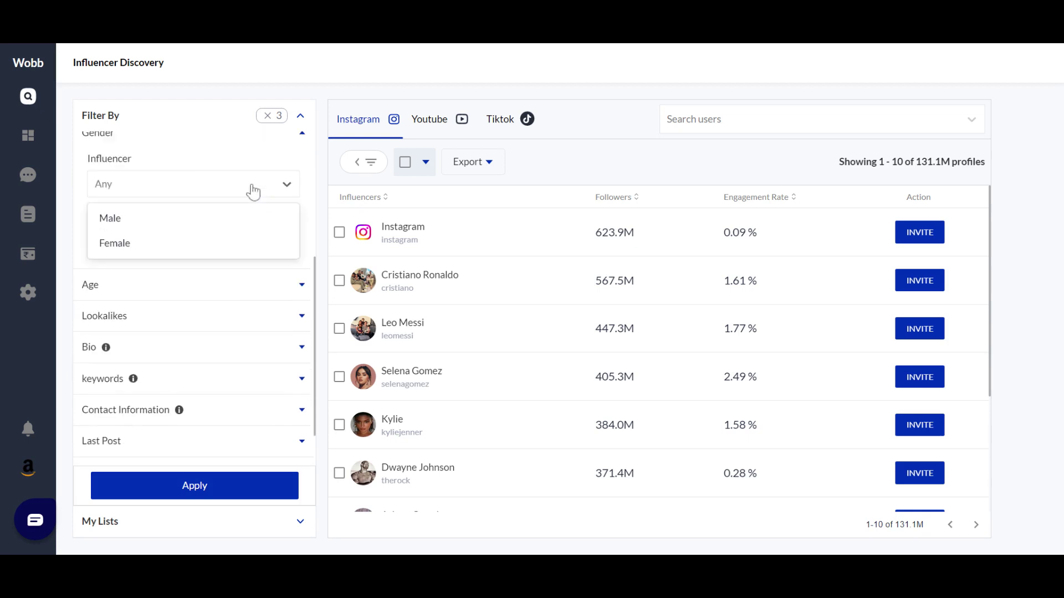
left_click(180, 244)
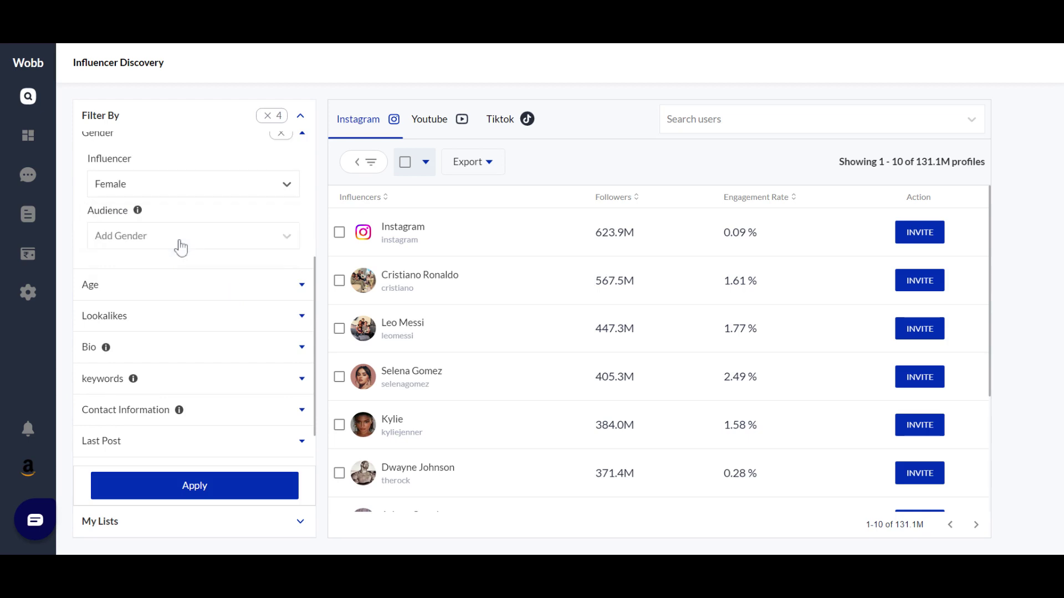
Examine the options offered by the Lookalikes, Partnerships, Bio and keywords filters
scroll(202, 365, "down", 1)
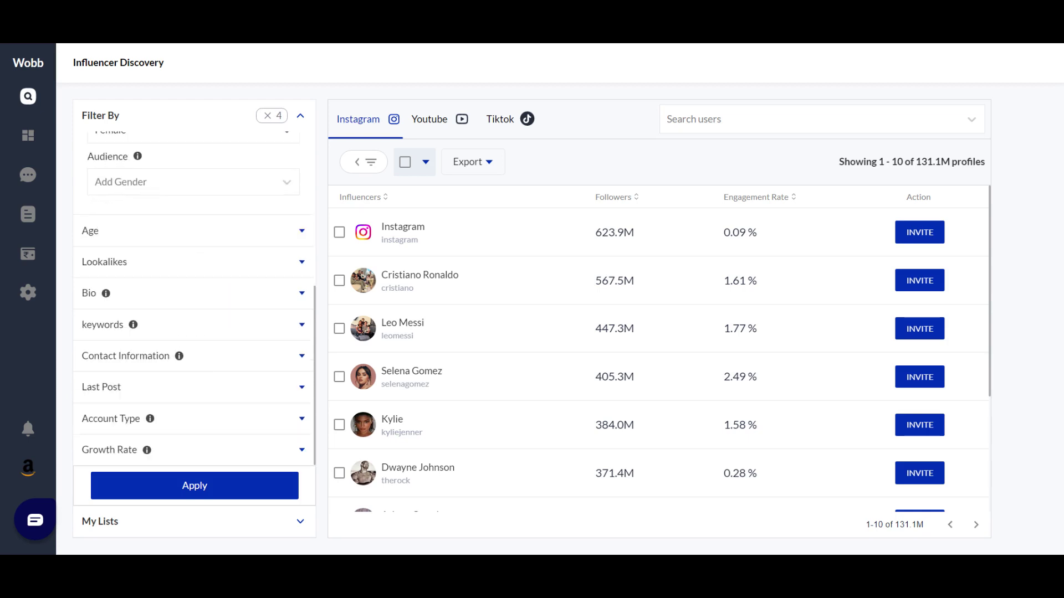
left_click(252, 263)
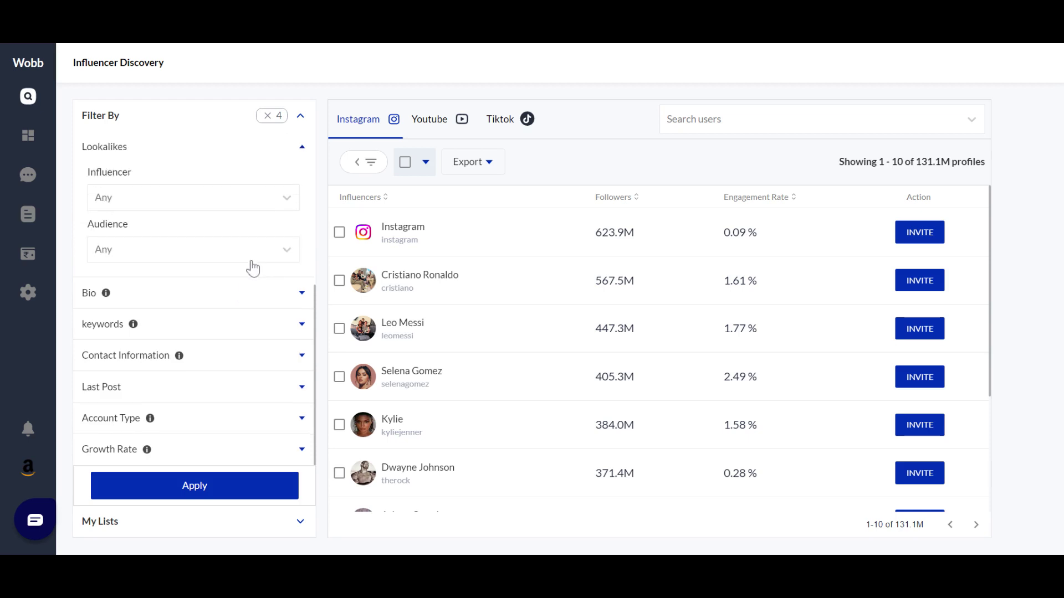
scroll(253, 268, "up", 3)
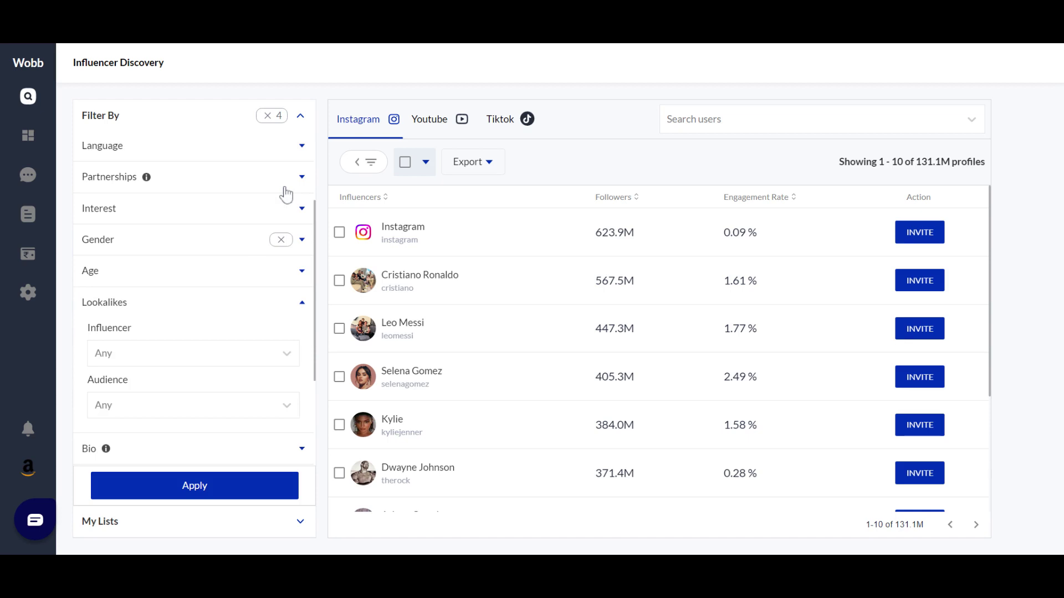
left_click(288, 187)
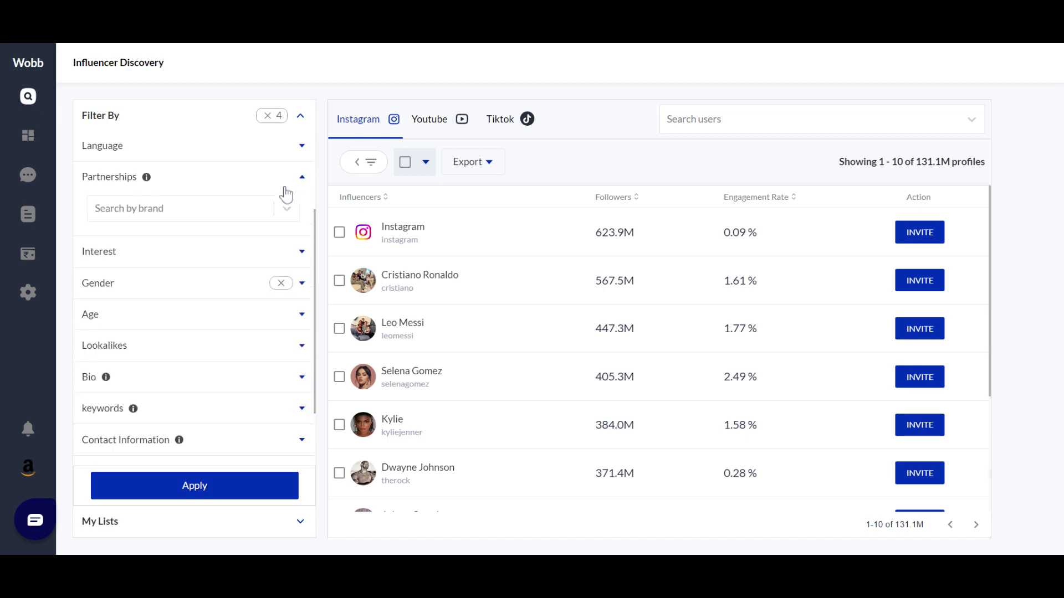
left_click(240, 209)
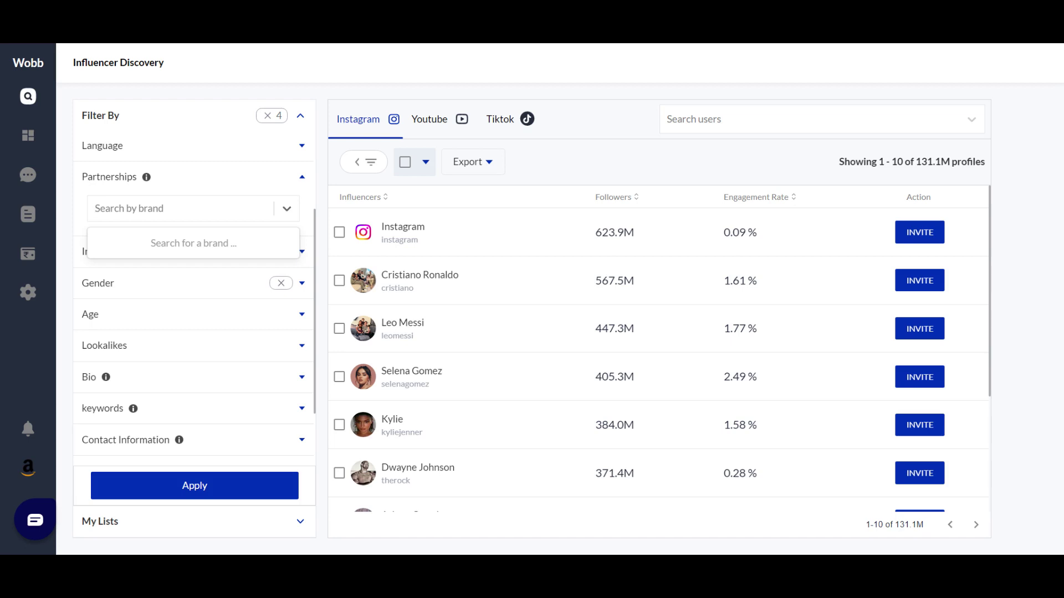
left_click(262, 183)
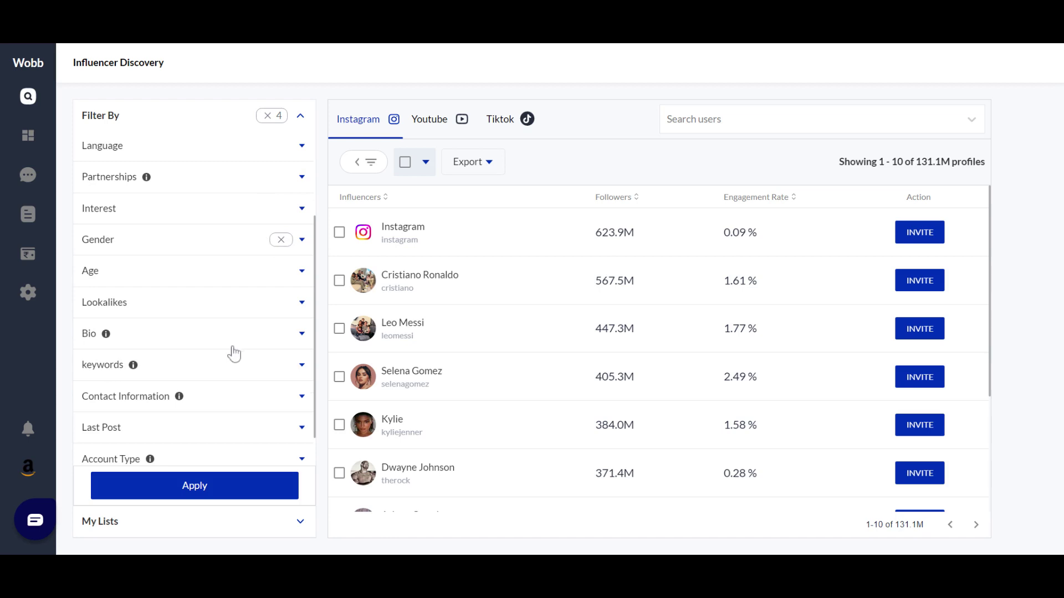
scroll(234, 354, "down", 1)
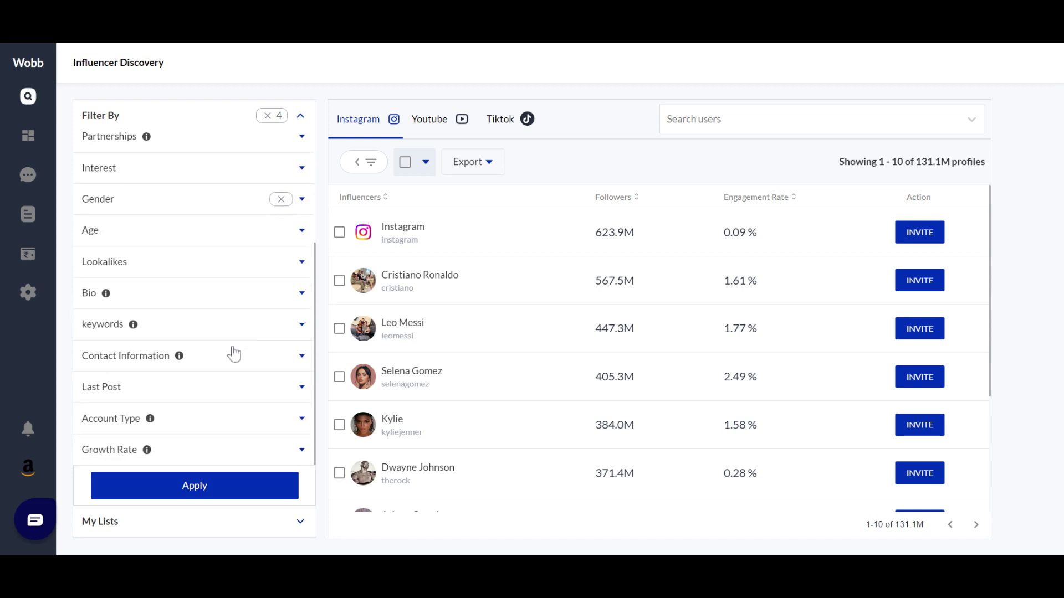
left_click(271, 305)
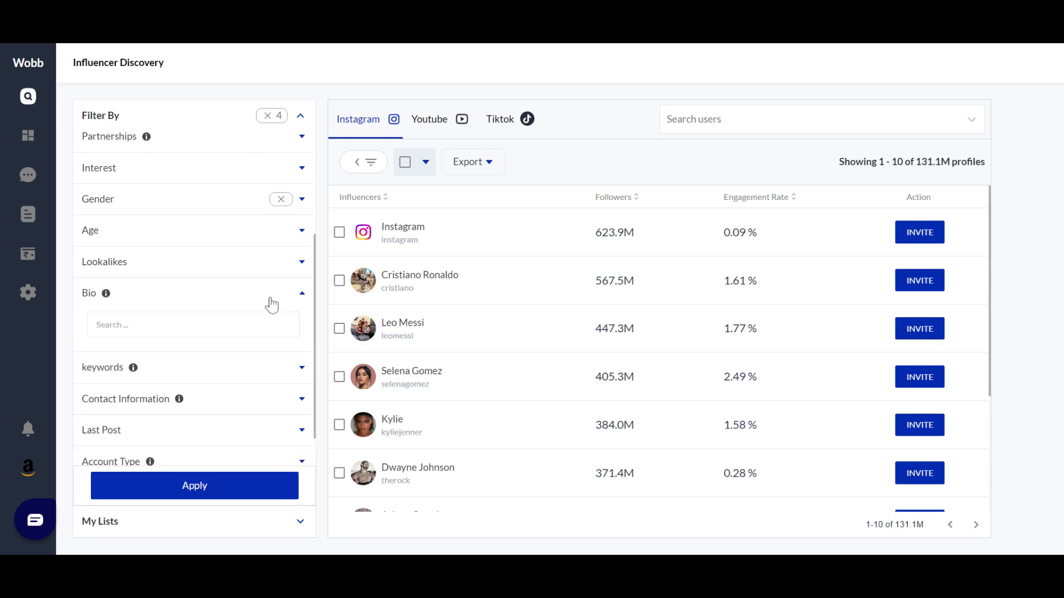
scroll(194, 304, "down", 1)
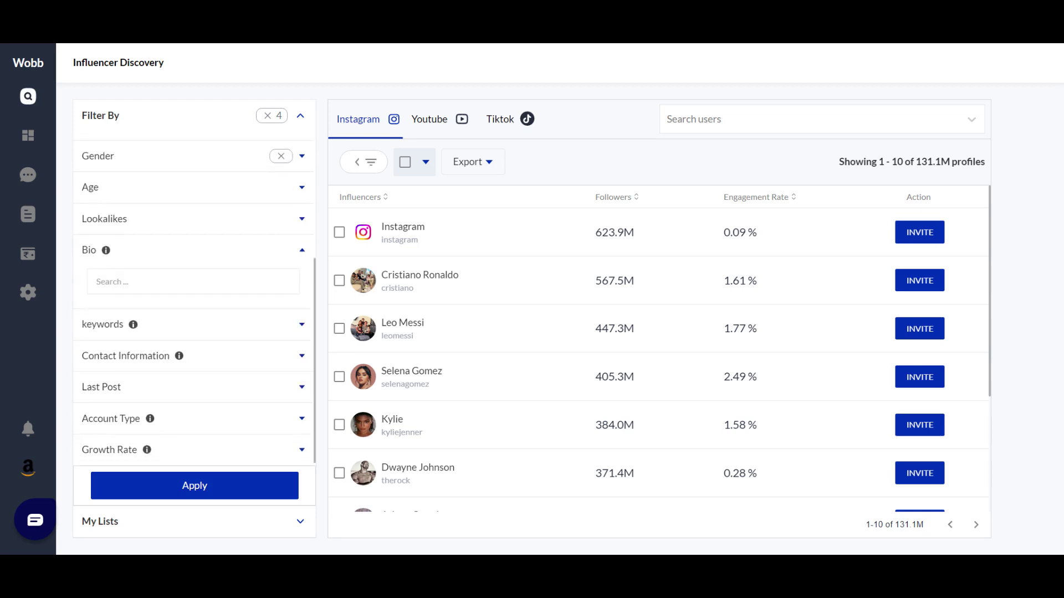
left_click(215, 334)
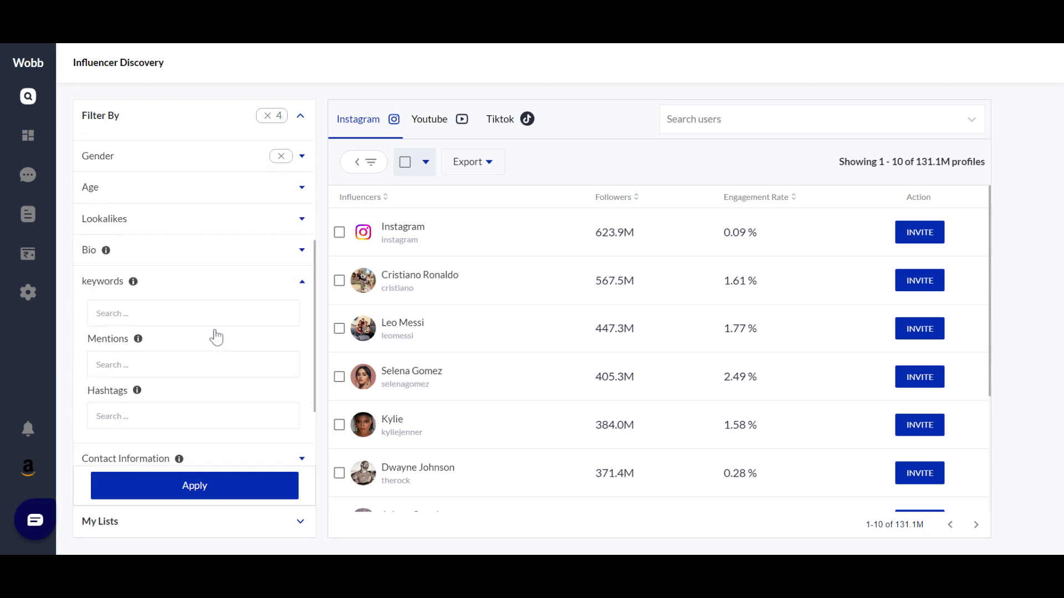
scroll(211, 332, "down", 2)
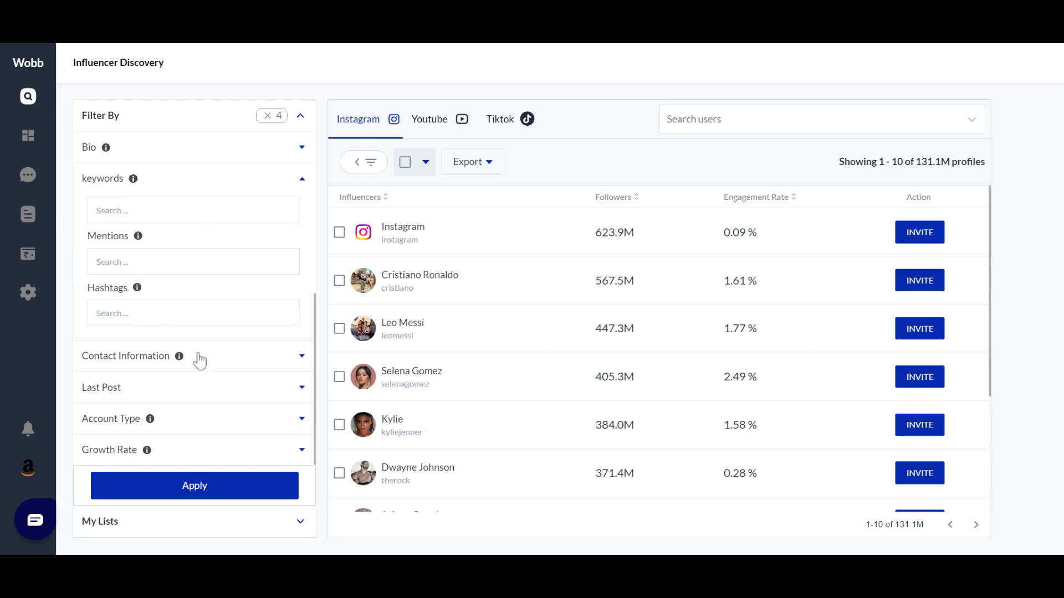
Apply the chosen filters to the Instagram influencer search and check the number of matching profiles
left_click(205, 489)
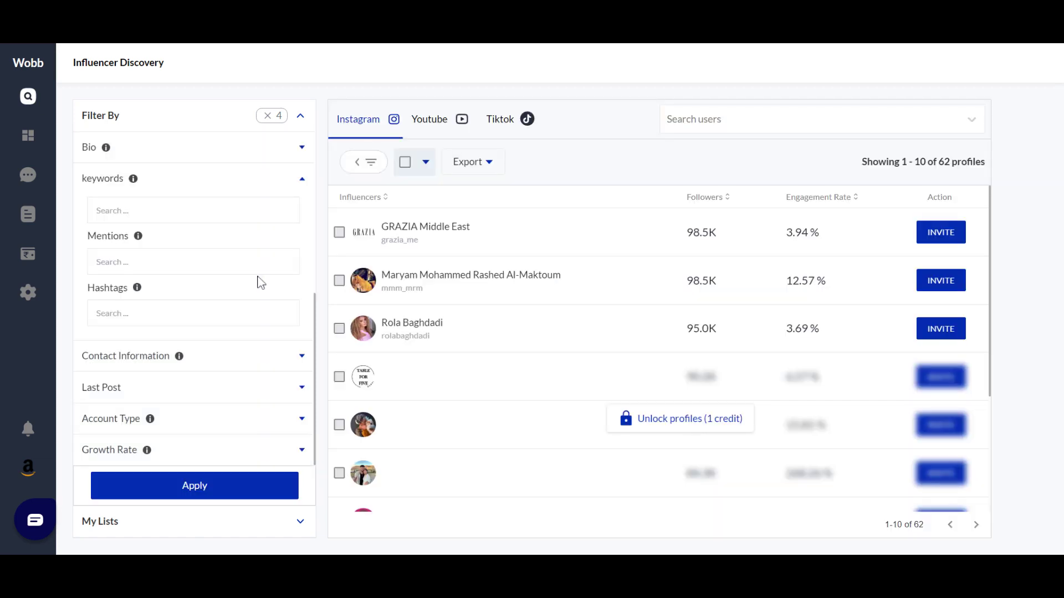
scroll(256, 280, "up", 4)
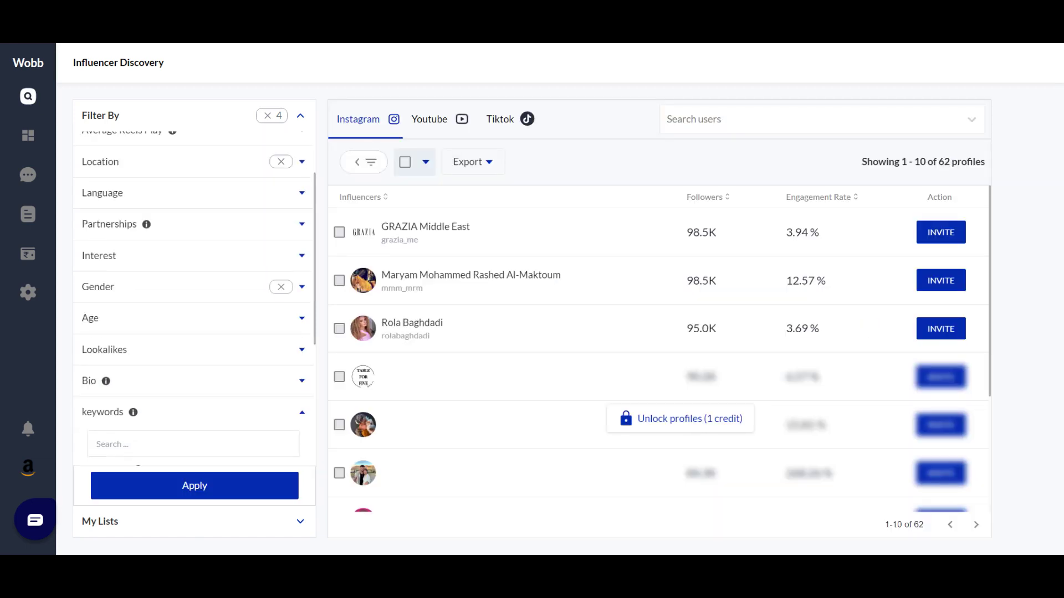
double_click(944, 162)
left_click(809, 181)
Unlock the blurred profiles in the filtered results for 1 credit and look through the list
scroll(637, 278, "down", 3)
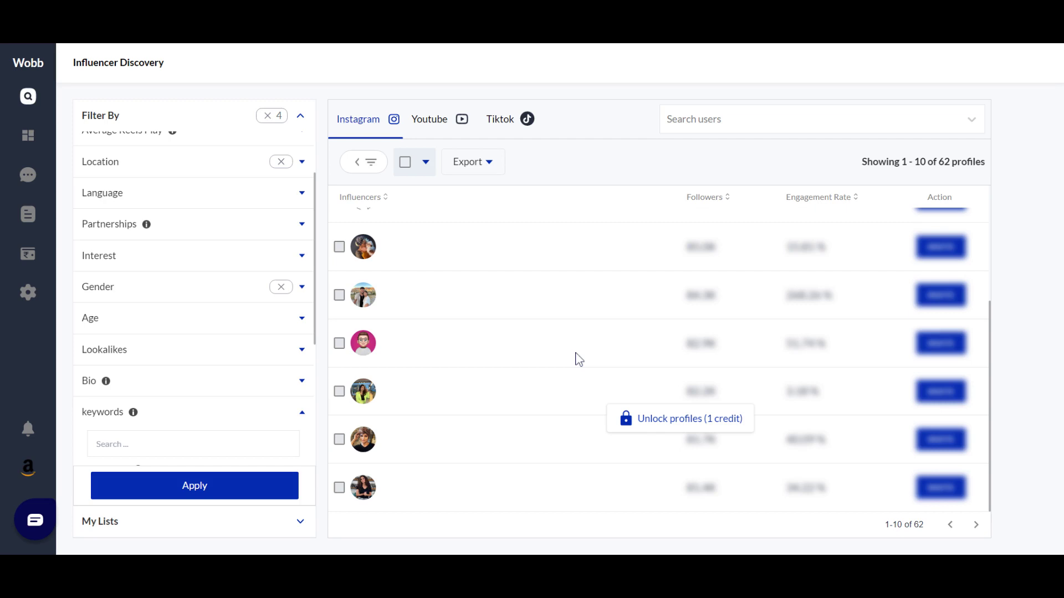
scroll(579, 359, "up", 3)
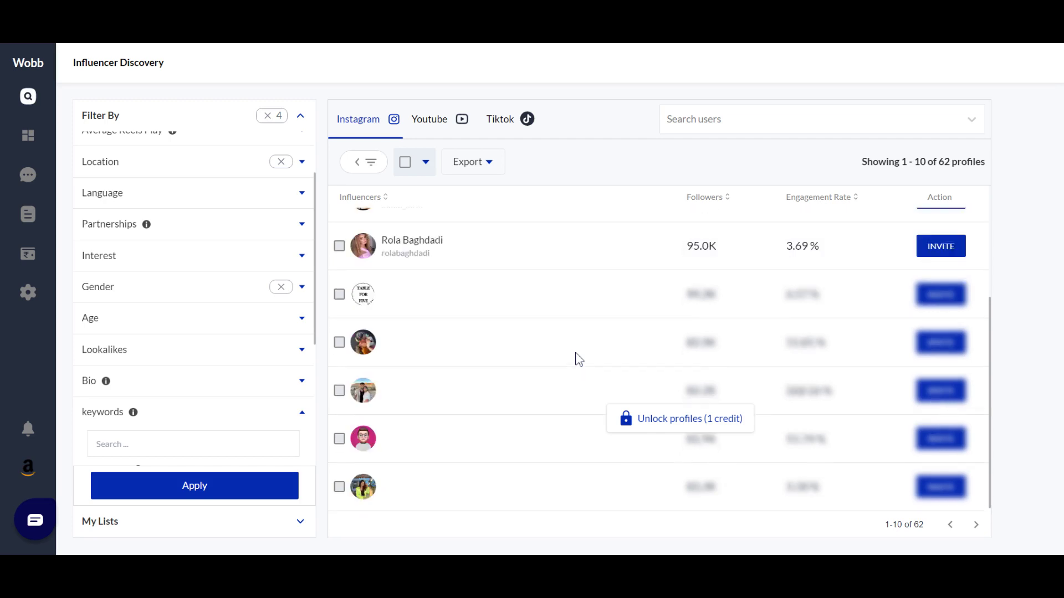
left_click(675, 438)
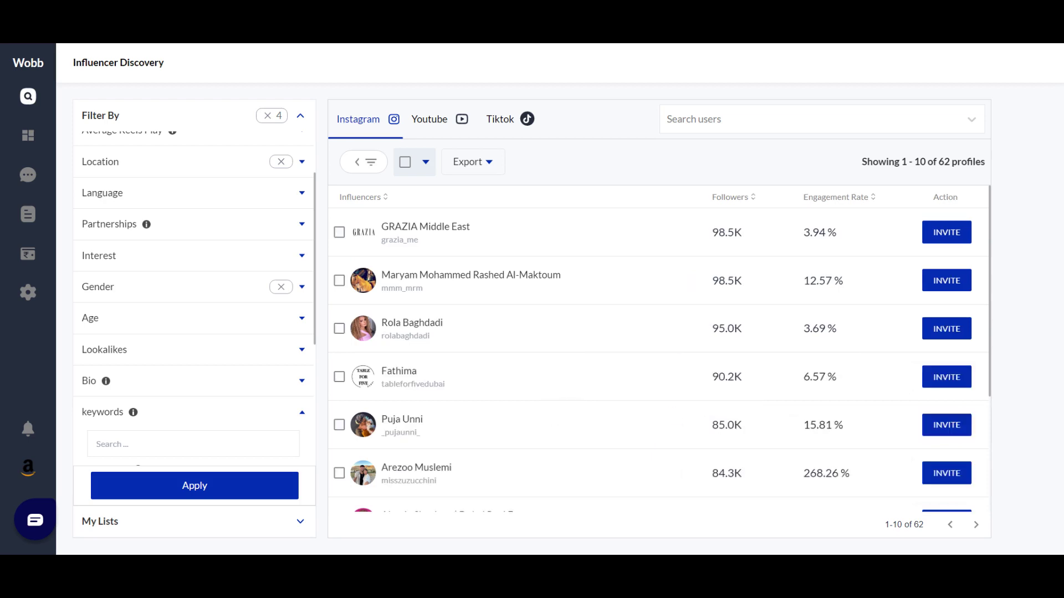
scroll(681, 361, "down", 3)
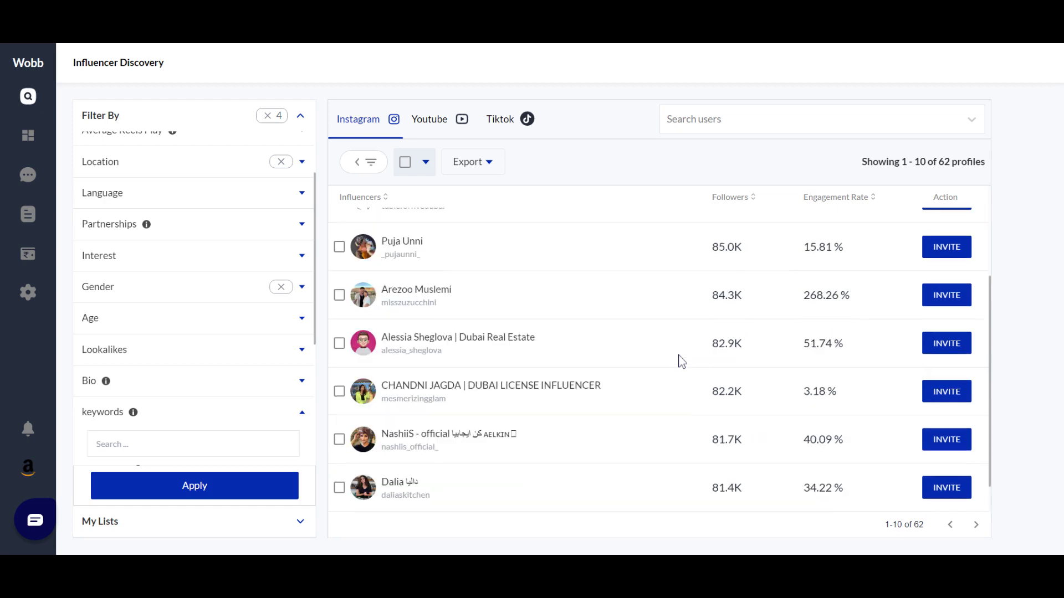
scroll(681, 361, "up", 3)
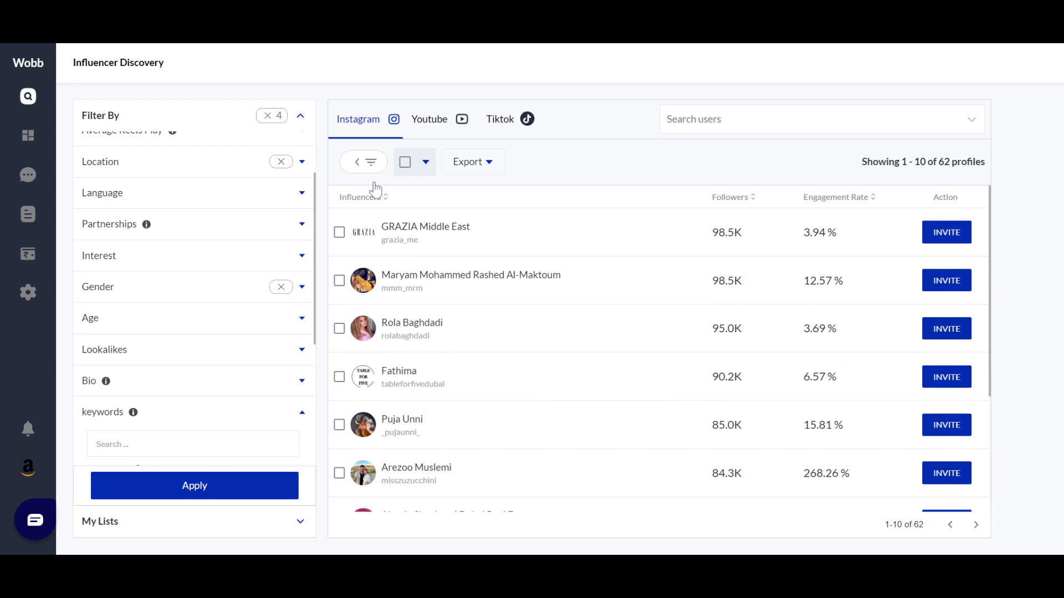
Select all 10 influencers on the current results page and check the available selection options
left_click(405, 163)
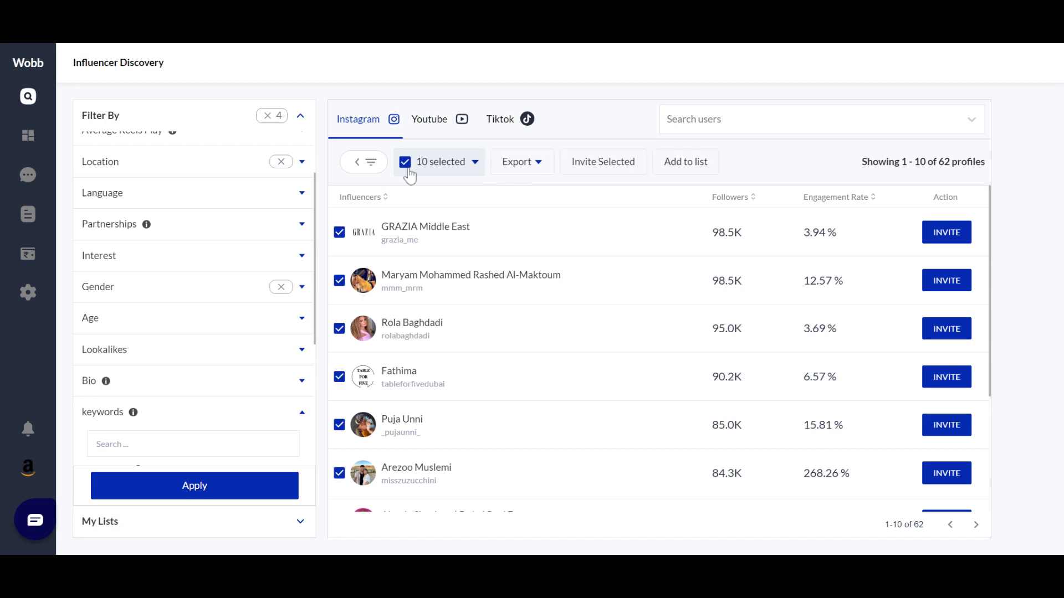
left_click(476, 162)
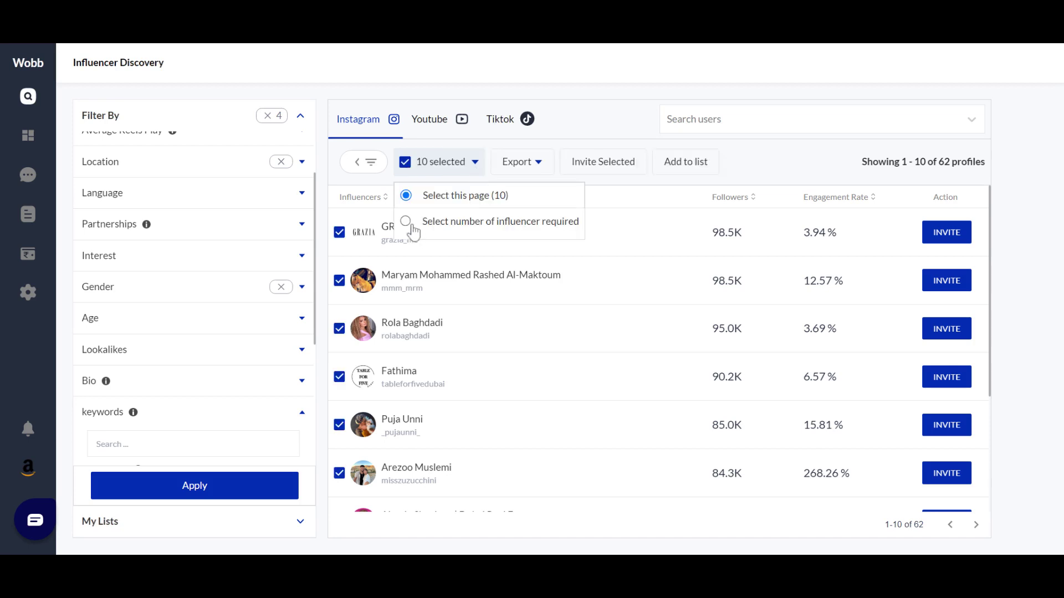
left_click(752, 170)
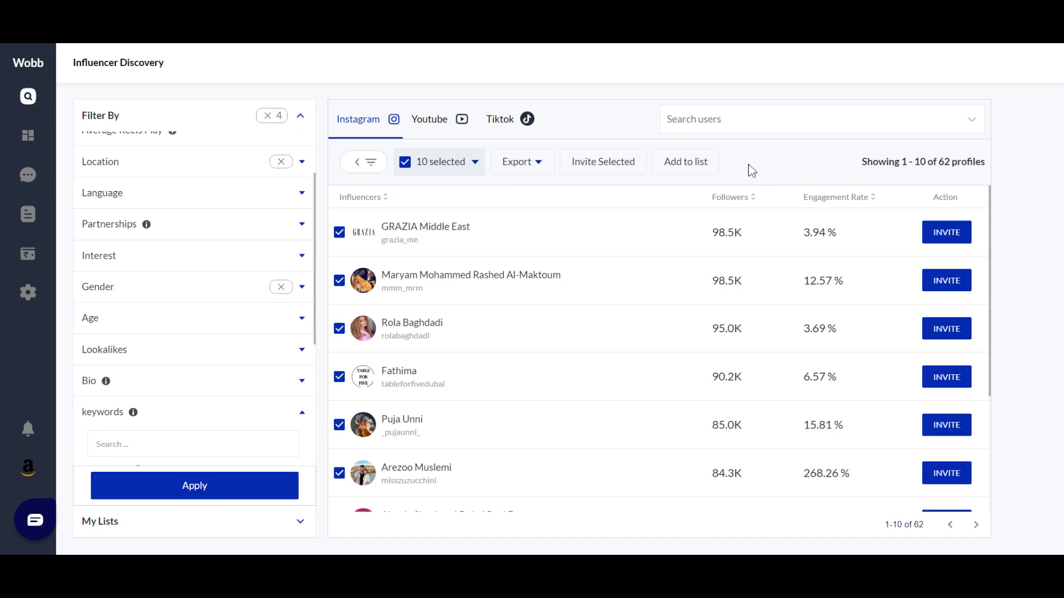
Start an invitation to the selected influencers for the campaign Test IM - All Elig&Del 2, and close it without sending
left_click(601, 169)
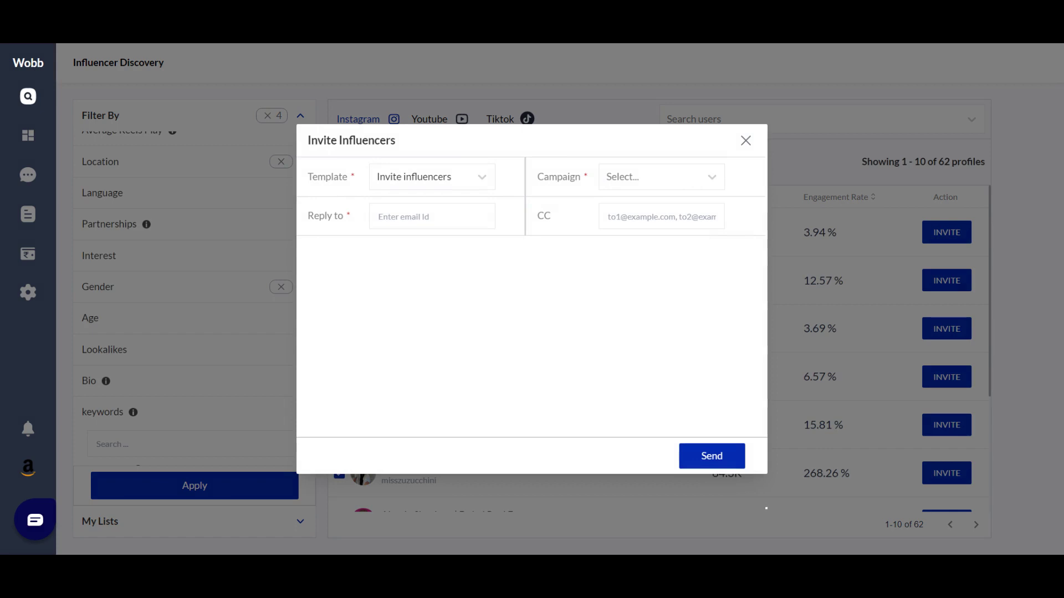
left_click(642, 190)
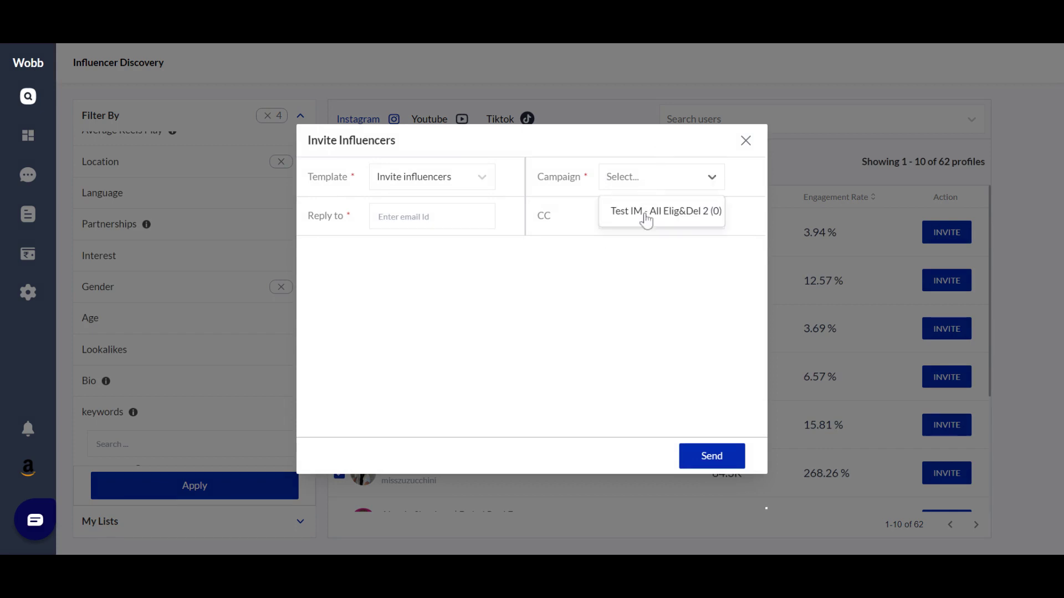
left_click(645, 219)
left_click(398, 223)
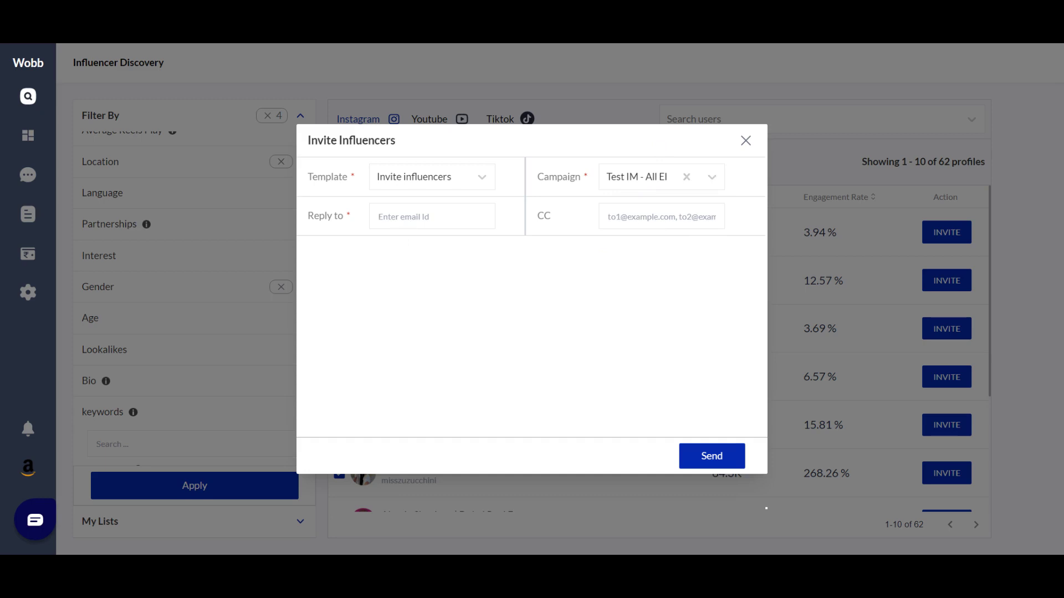
left_click(638, 220)
left_click_drag(468, 347, 506, 365)
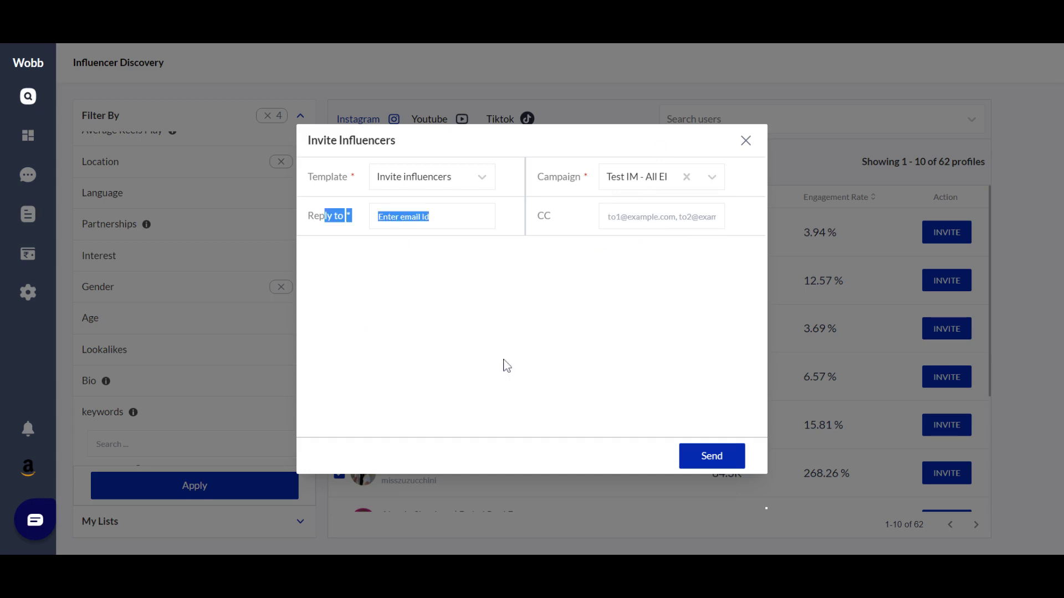
left_click(506, 365)
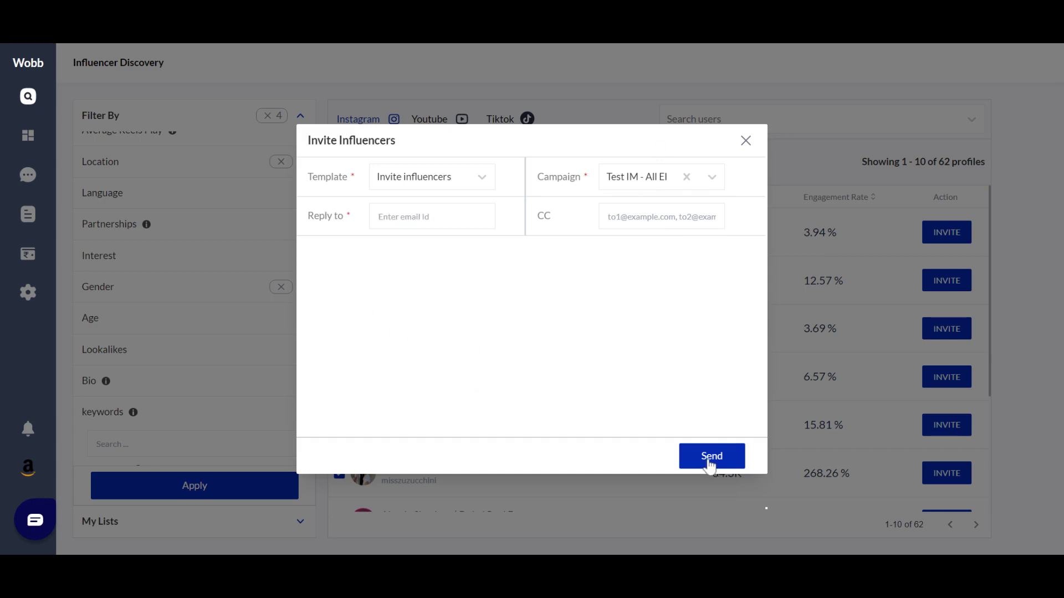
left_click(746, 143)
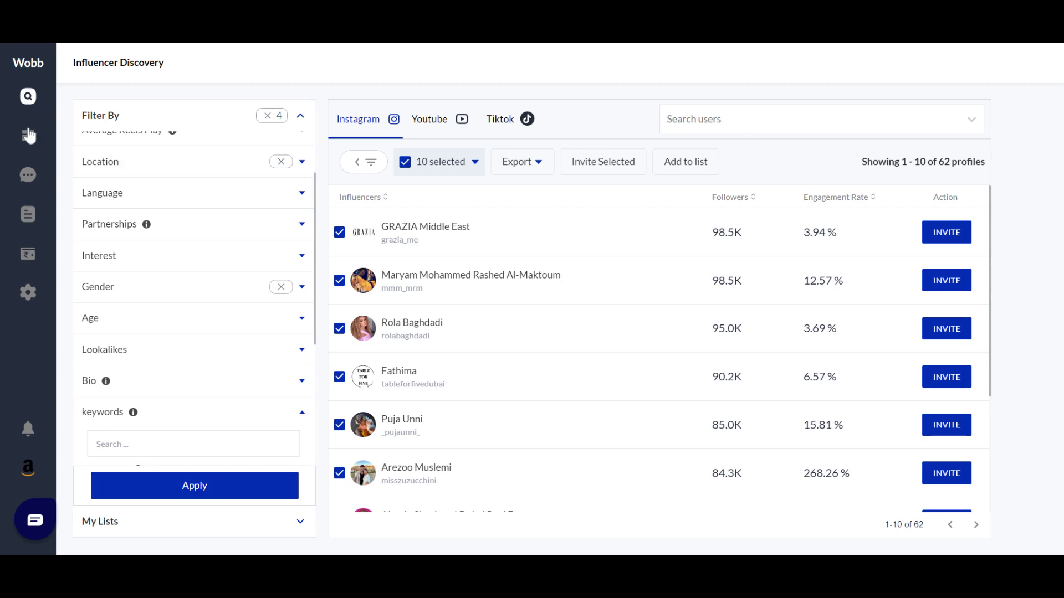
Start posting a new campaign and name it Campaign 1
mouse_move(29, 135)
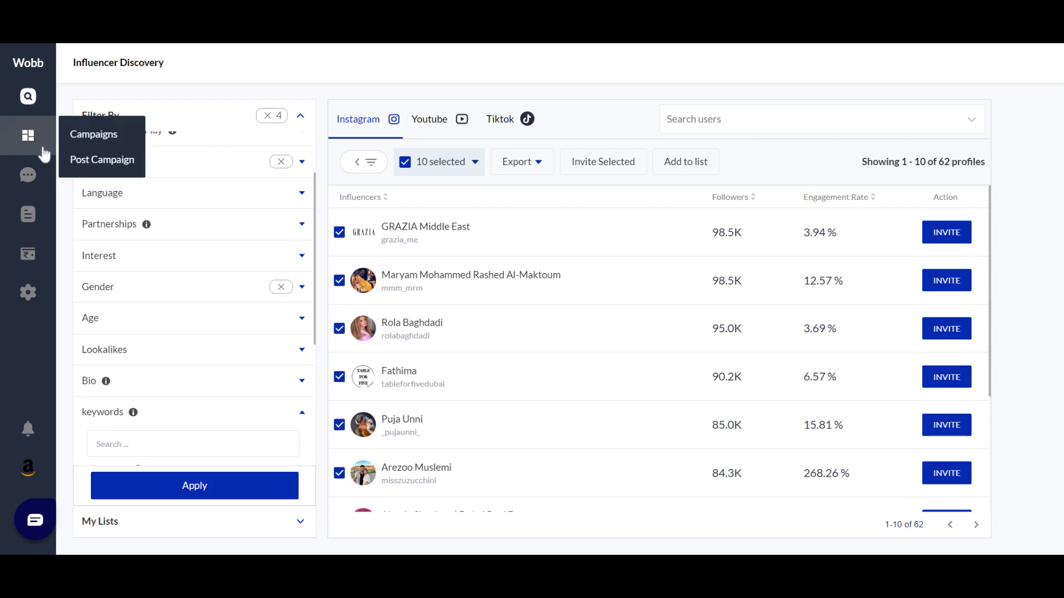
left_click(115, 171)
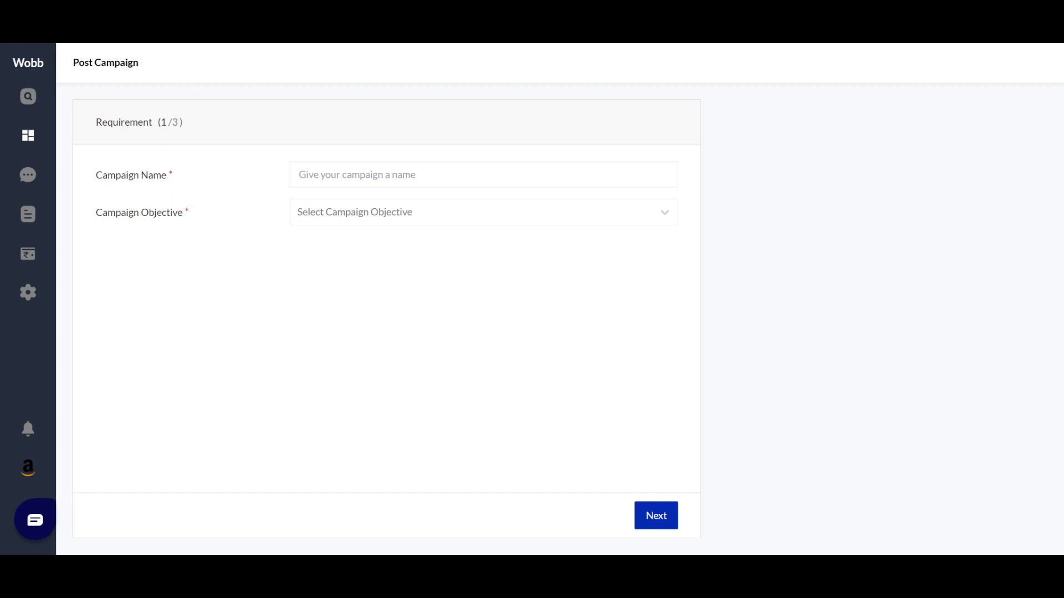
left_click(342, 183)
left_click(368, 237)
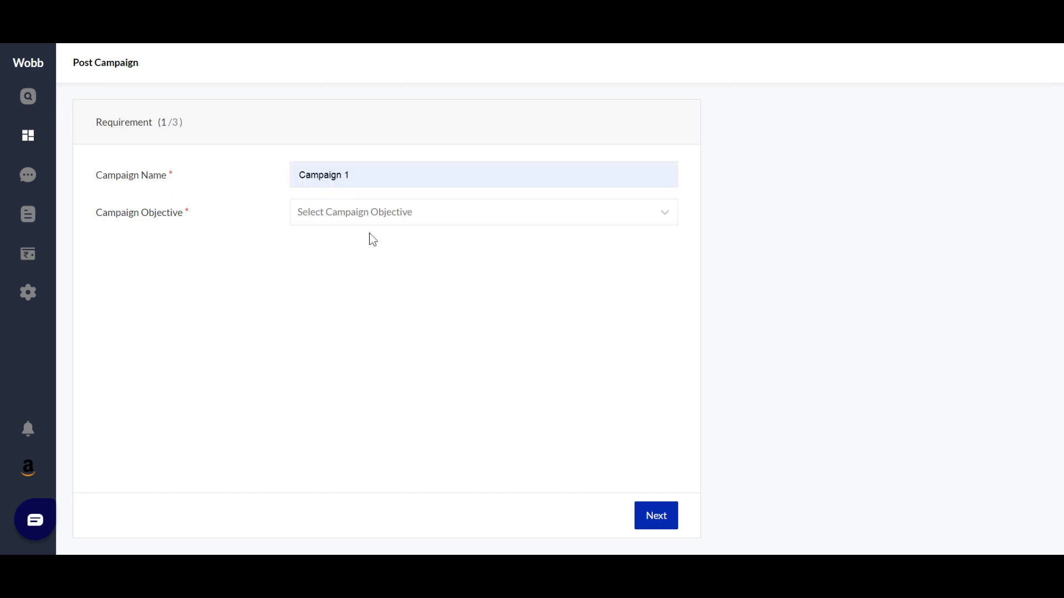
Set the campaign objective to Influencer Marketing and the platform to Instagram
left_click(432, 216)
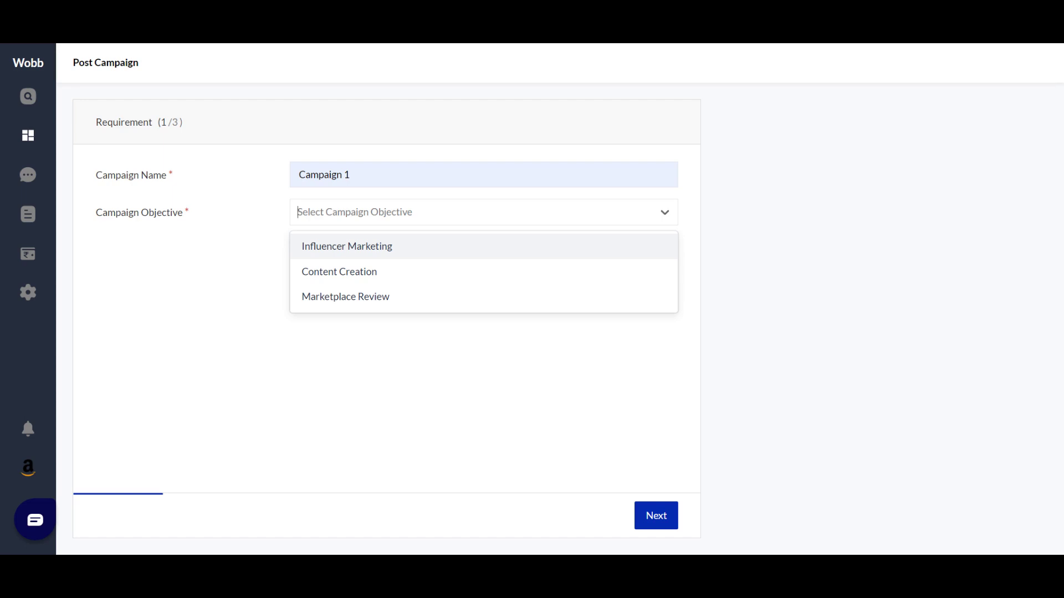
left_click(419, 248)
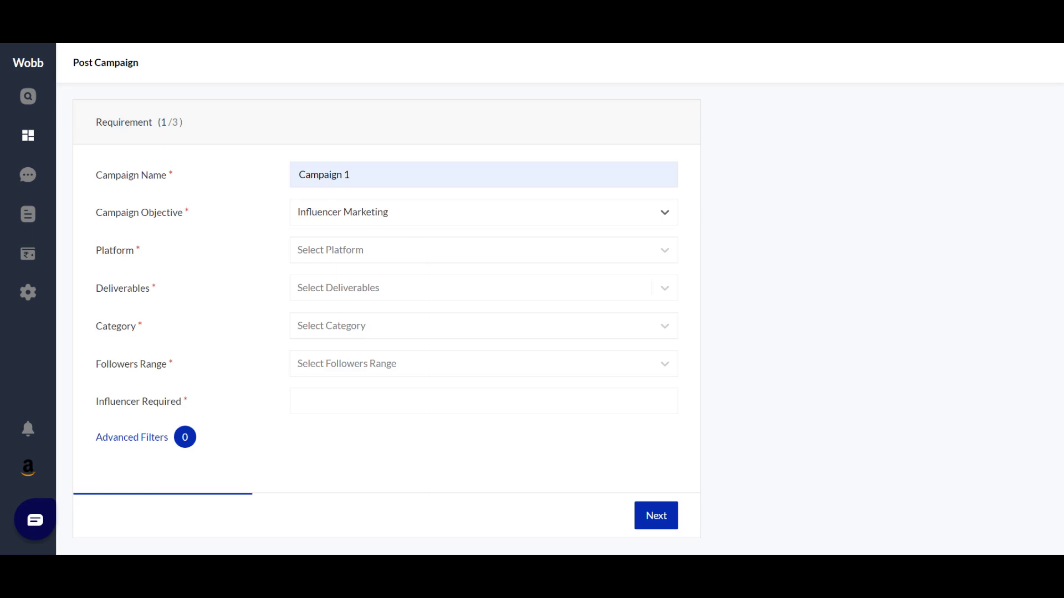
left_click(416, 250)
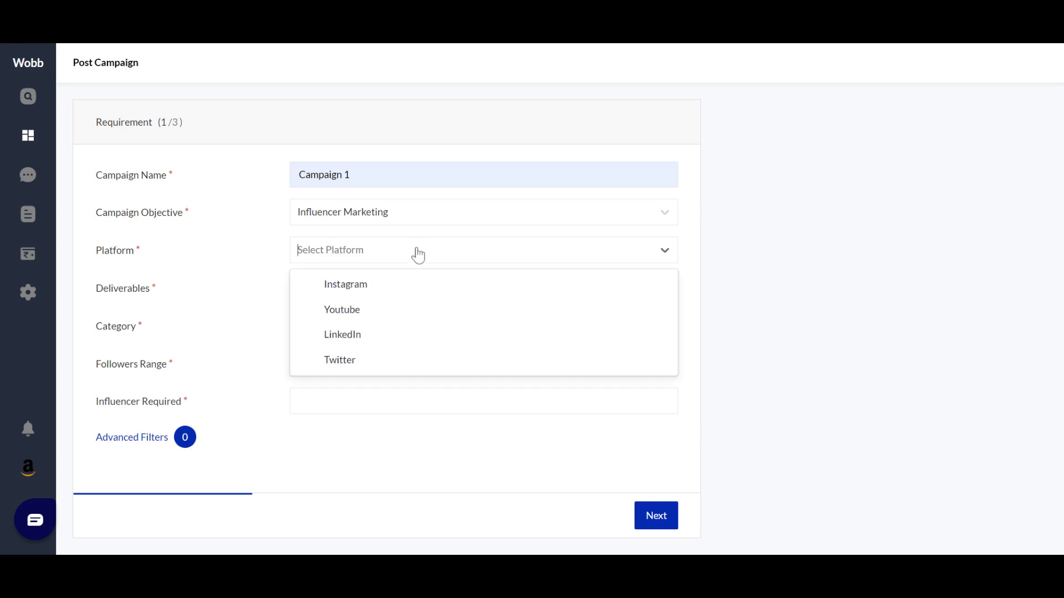
left_click(392, 294)
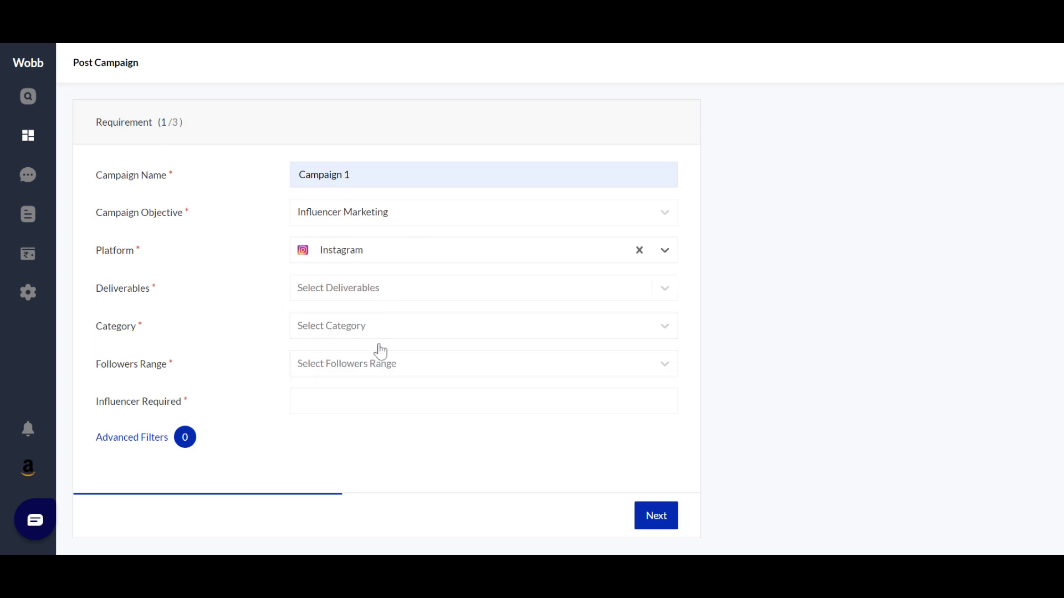
Add one Reels, one Story With Link and one Link In Bio as the campaign's deliverables
left_click(408, 295)
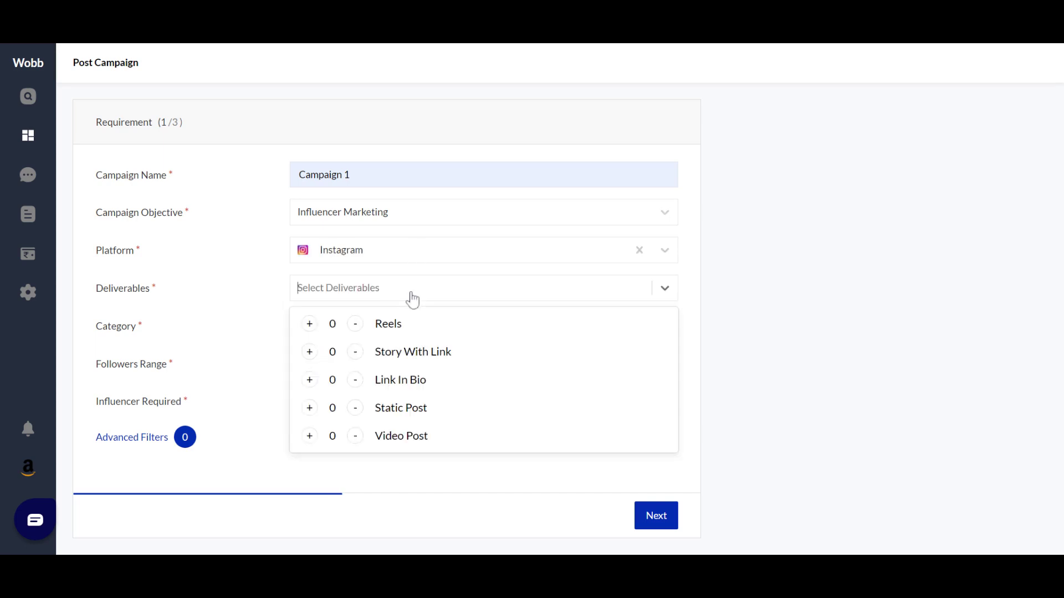
left_click(309, 324)
left_click(309, 352)
left_click(309, 379)
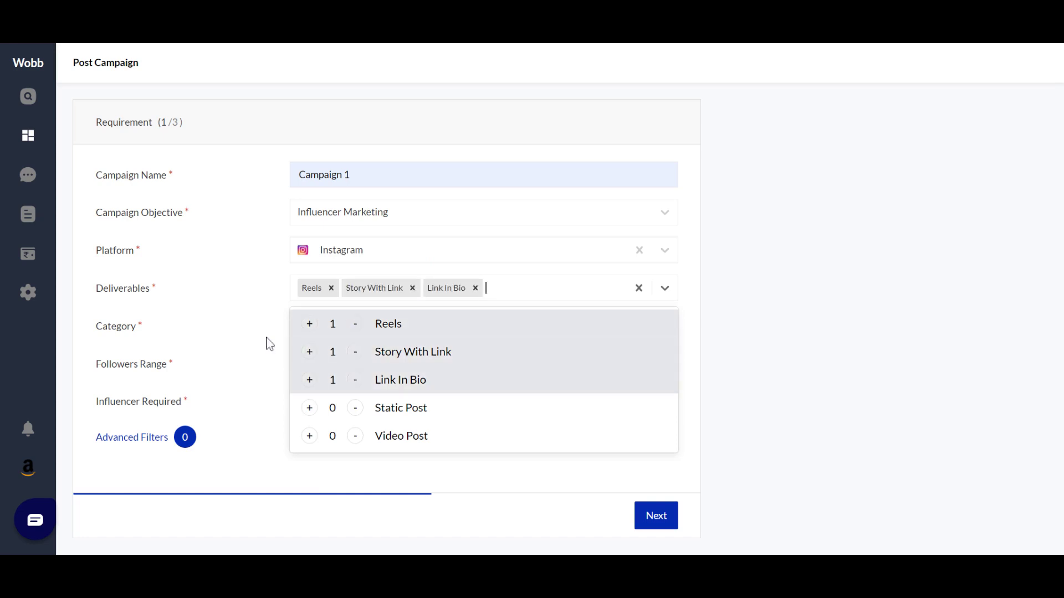
left_click(269, 344)
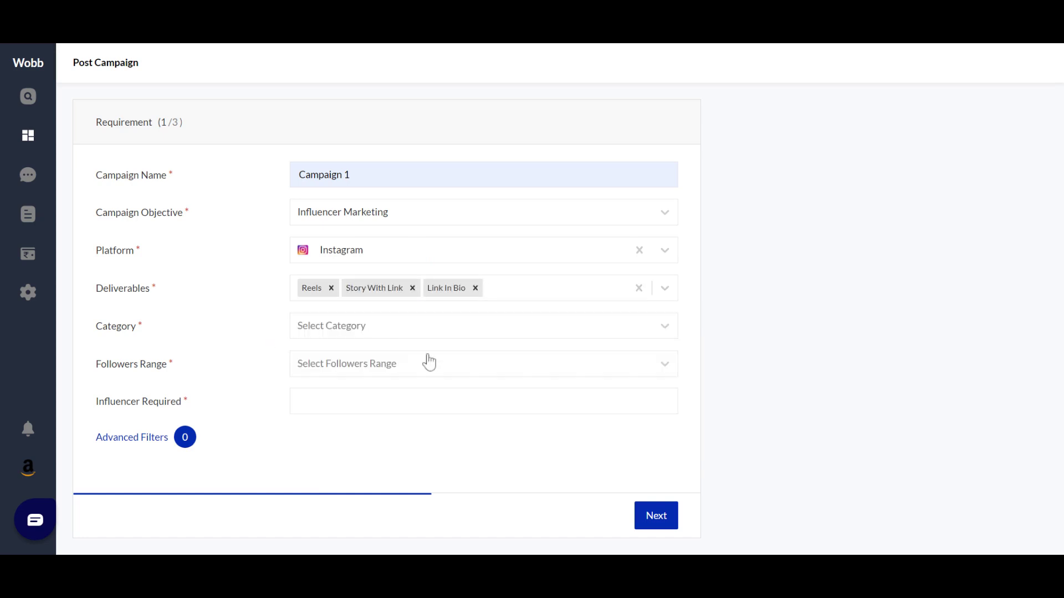
Set the category to all Comedy subcategories and the followers range to Micro (10K - 50K)
left_click(663, 329)
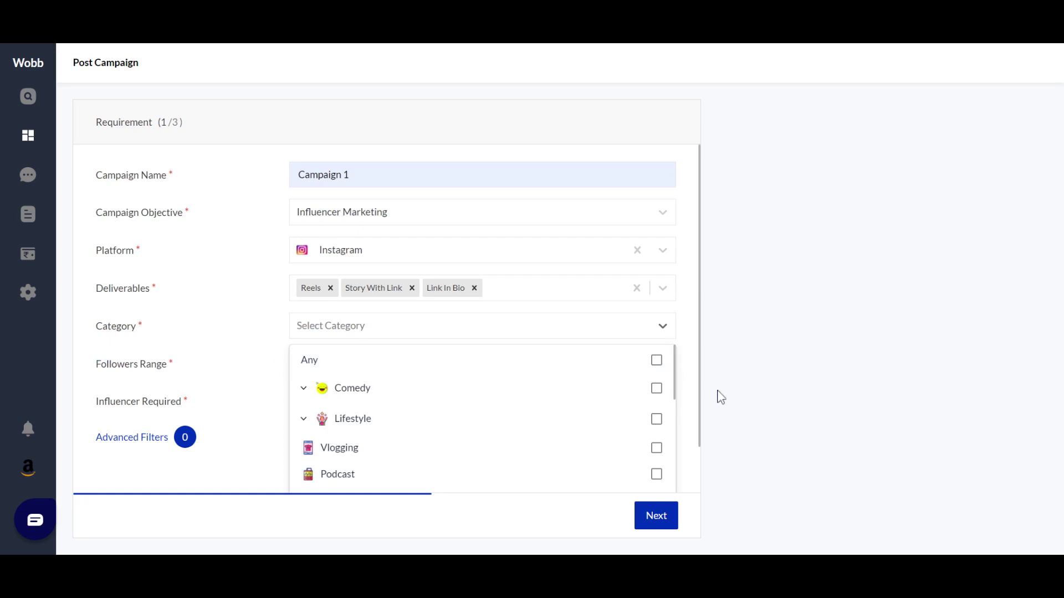
left_click(657, 388)
left_click(247, 327)
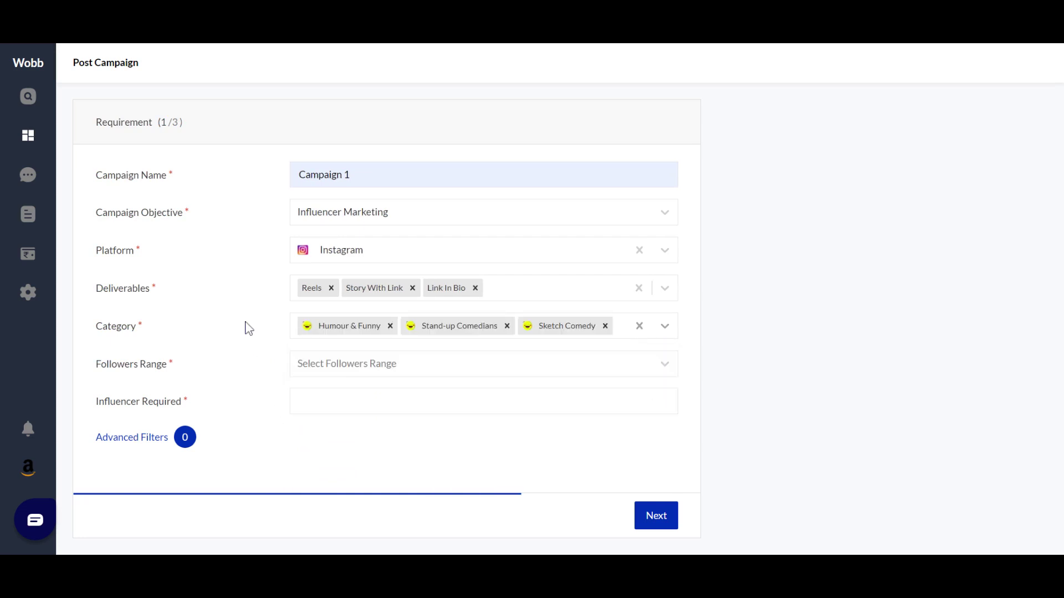
left_click(342, 364)
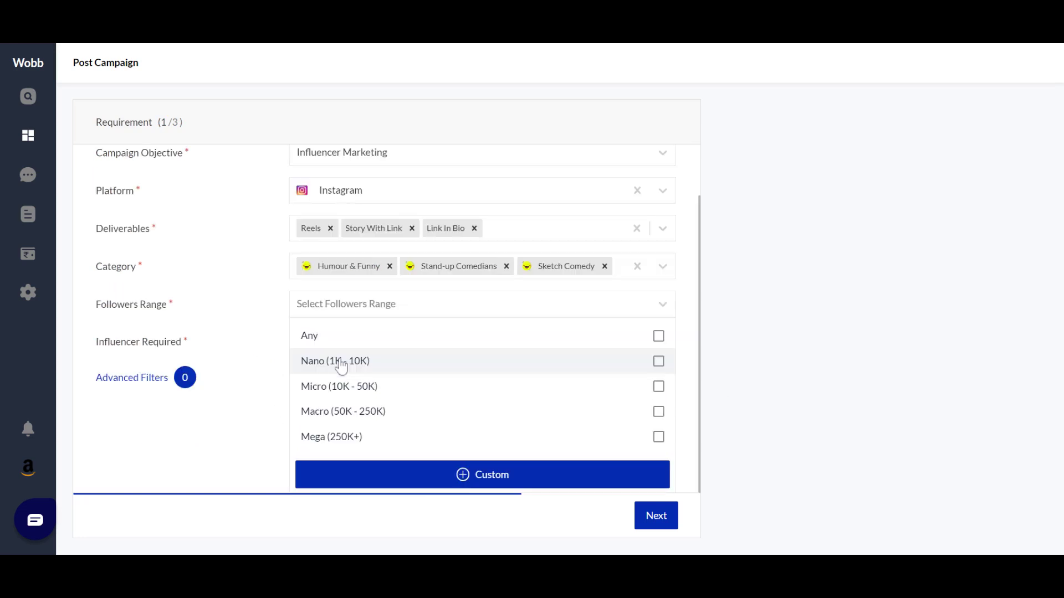
left_click(353, 390)
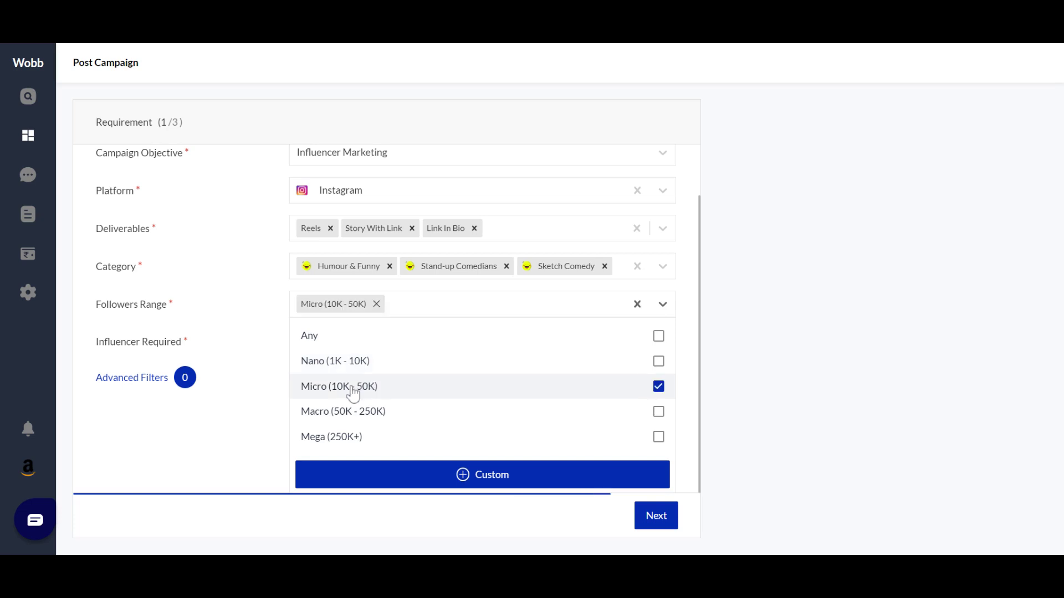
left_click(235, 368)
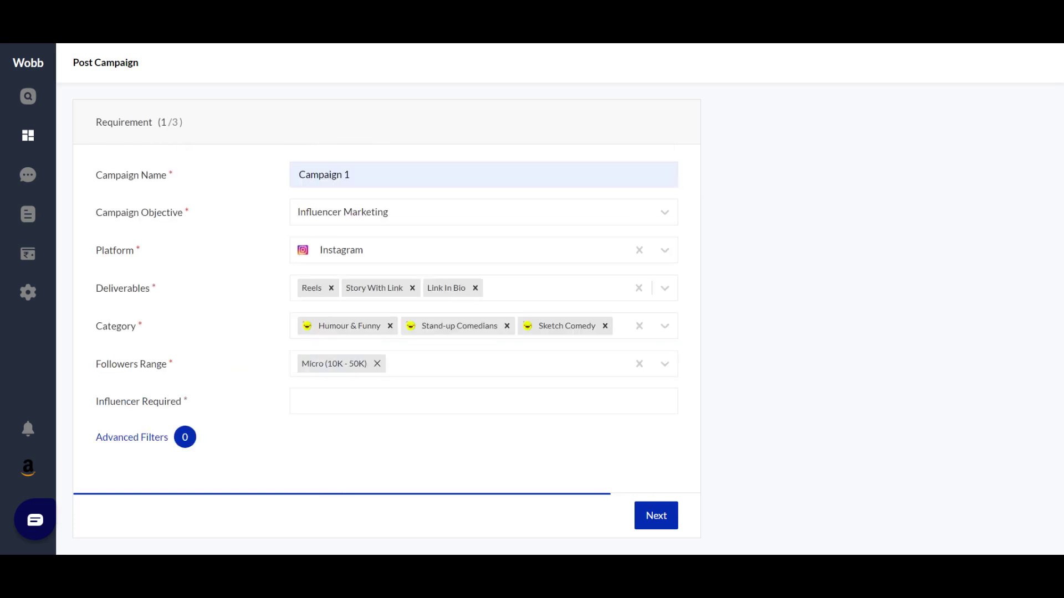
Set the number of influencers required to 200 and submit the campaign requirements
type("200")
left_click(660, 523)
key("Return")
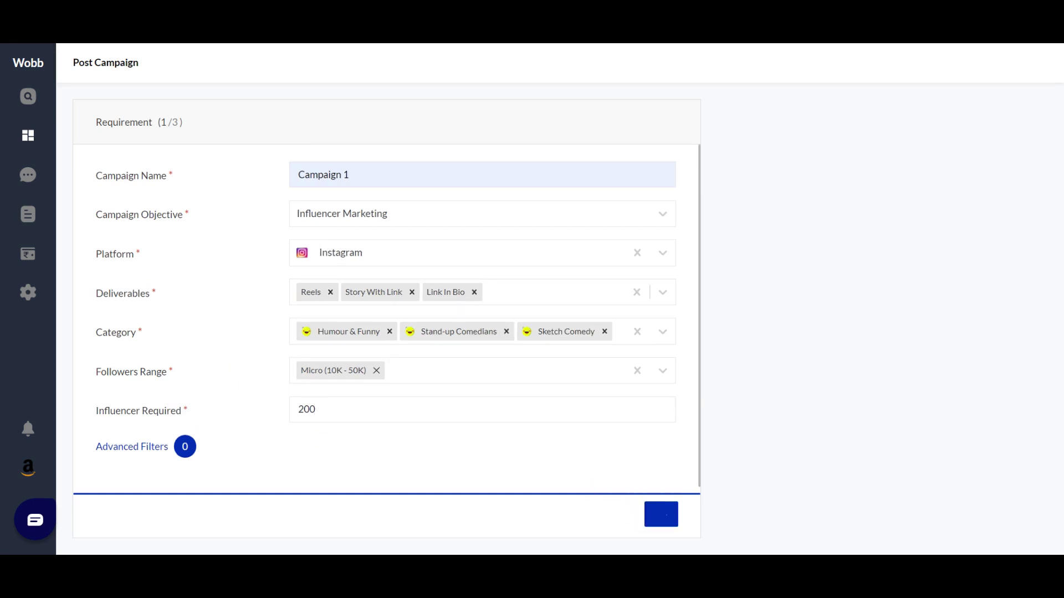
Complete the campaign brief with the brand htcindia and the Brand Awareness goal, keeping the suggested brief text, and proceed to the payouts
left_click(434, 183)
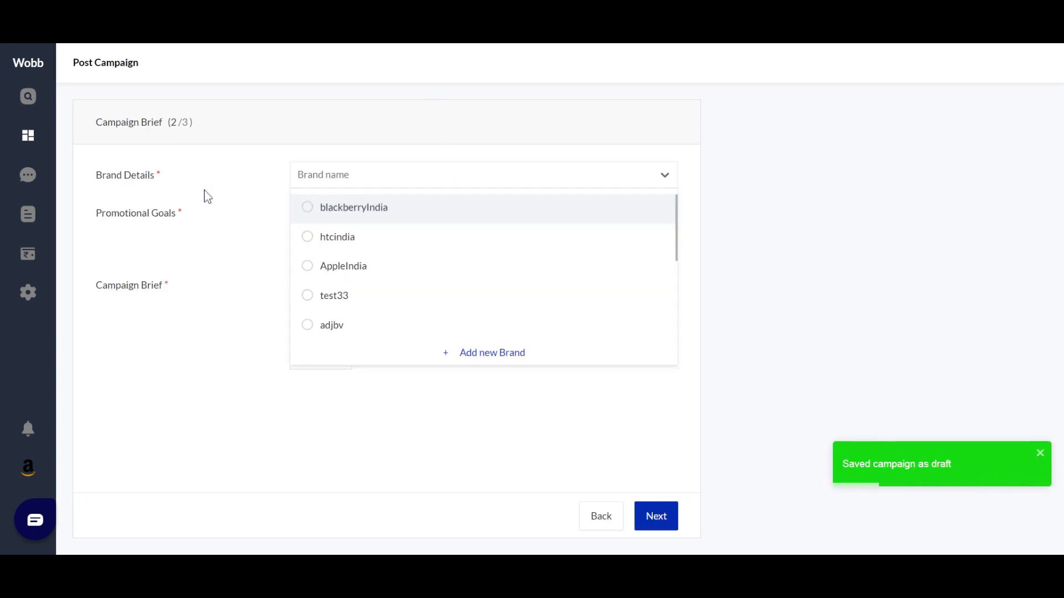
left_click(309, 240)
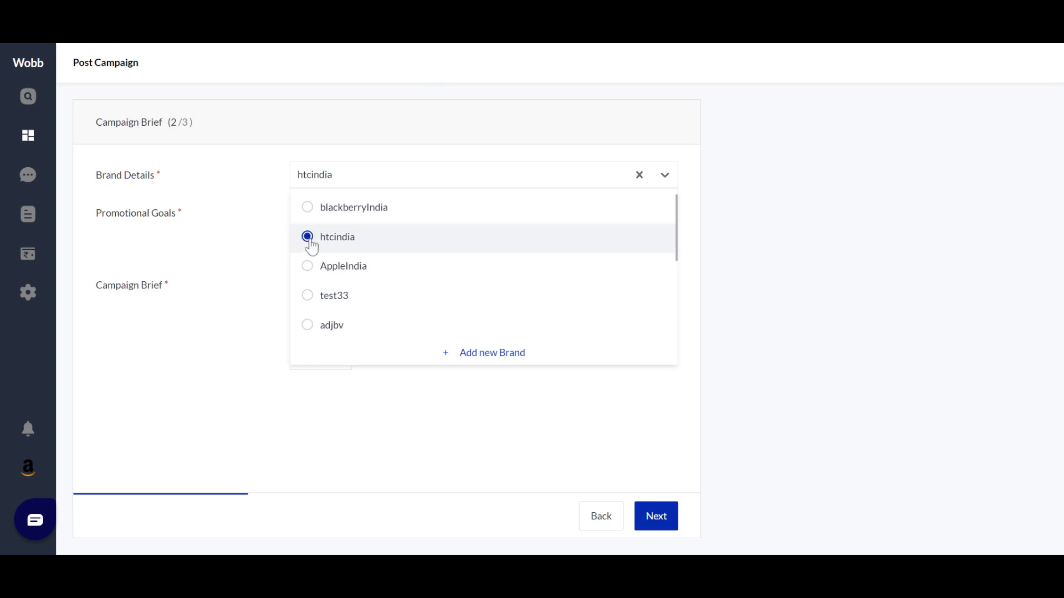
left_click(176, 243)
left_click(355, 225)
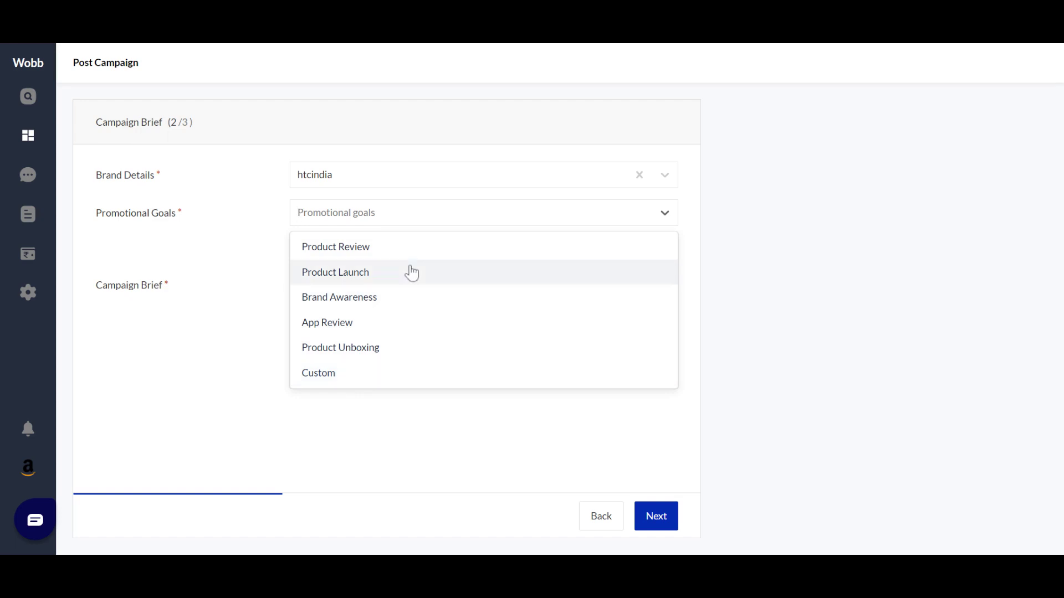
left_click(393, 300)
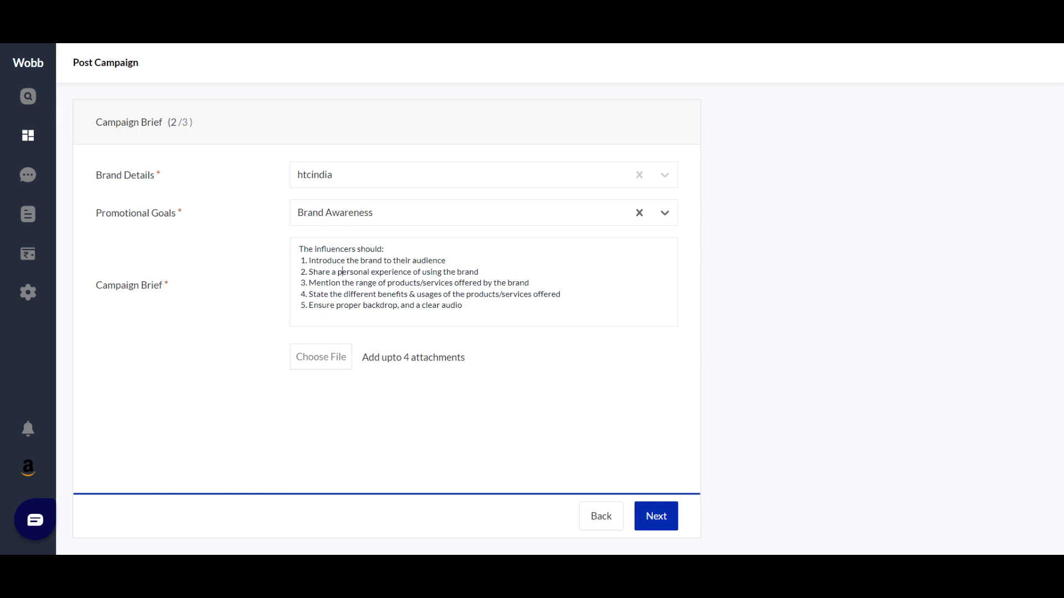
left_click(419, 294)
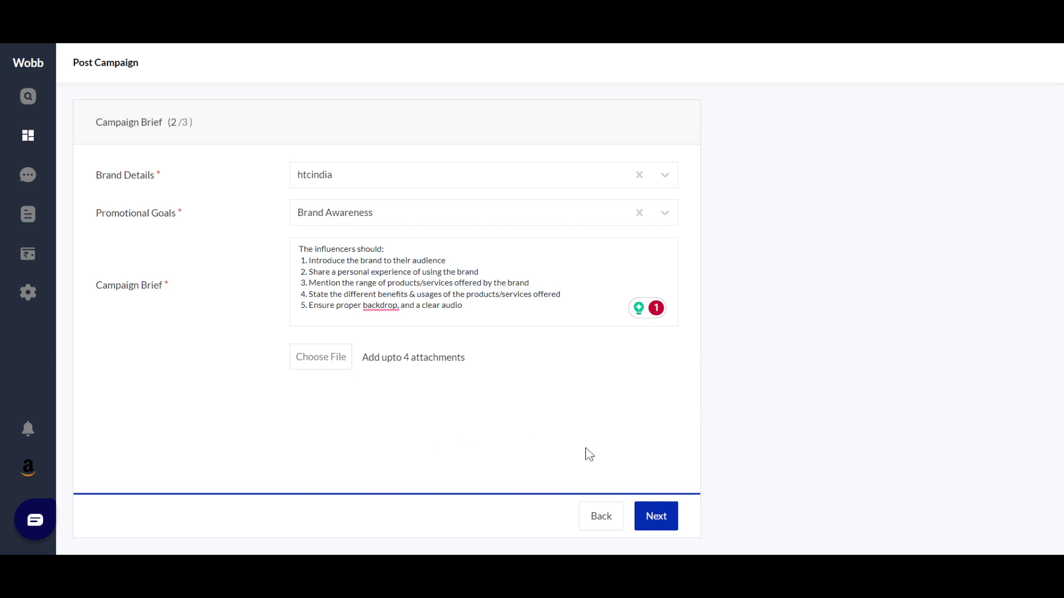
left_click(651, 527)
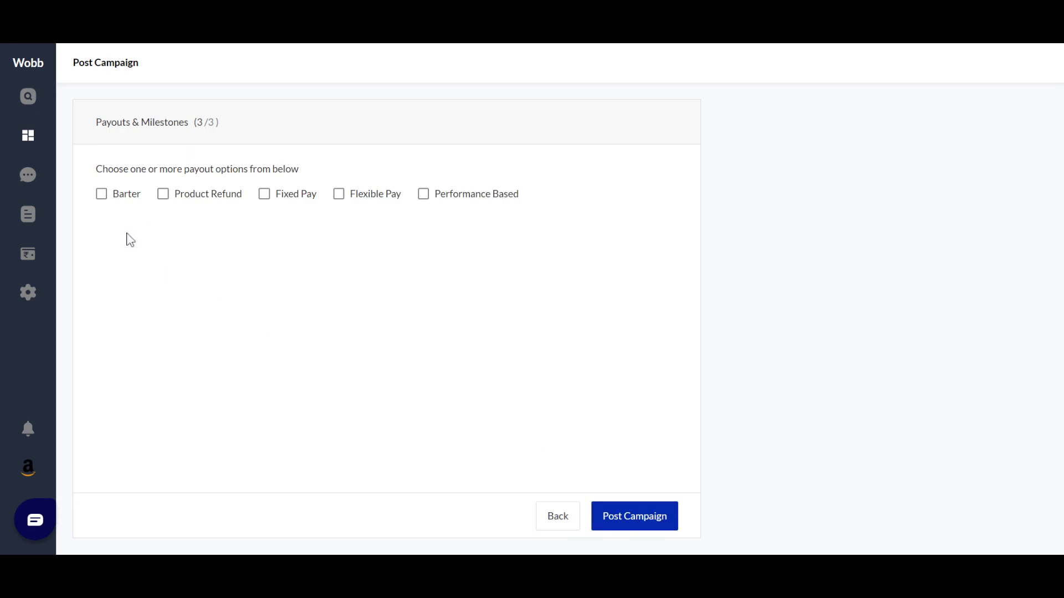
Try the Barter payout option, look over its milestones and product link entry, and deselect it
left_click(102, 194)
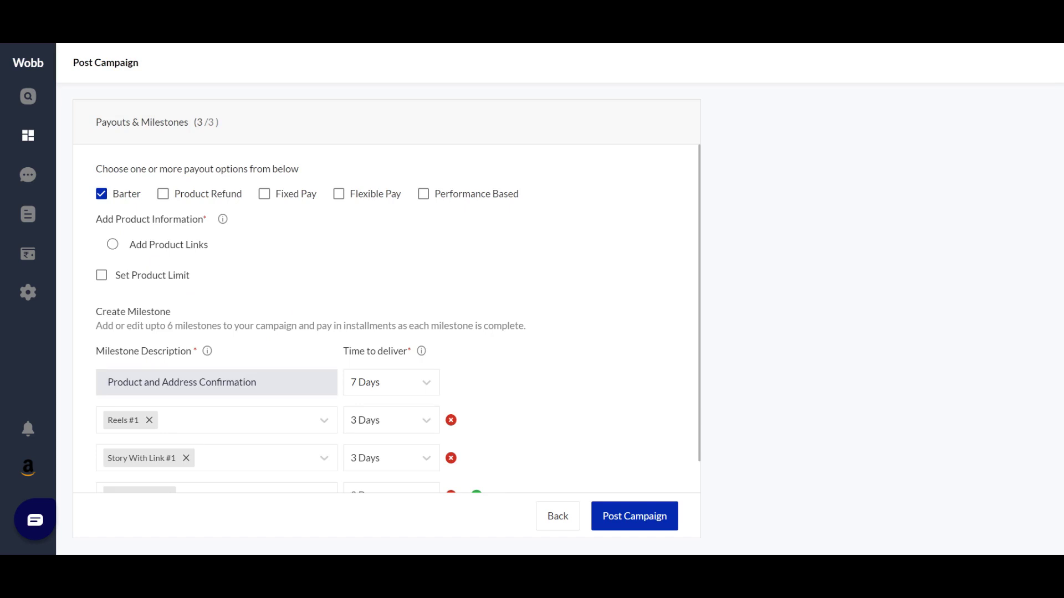
scroll(285, 306, "down", 1)
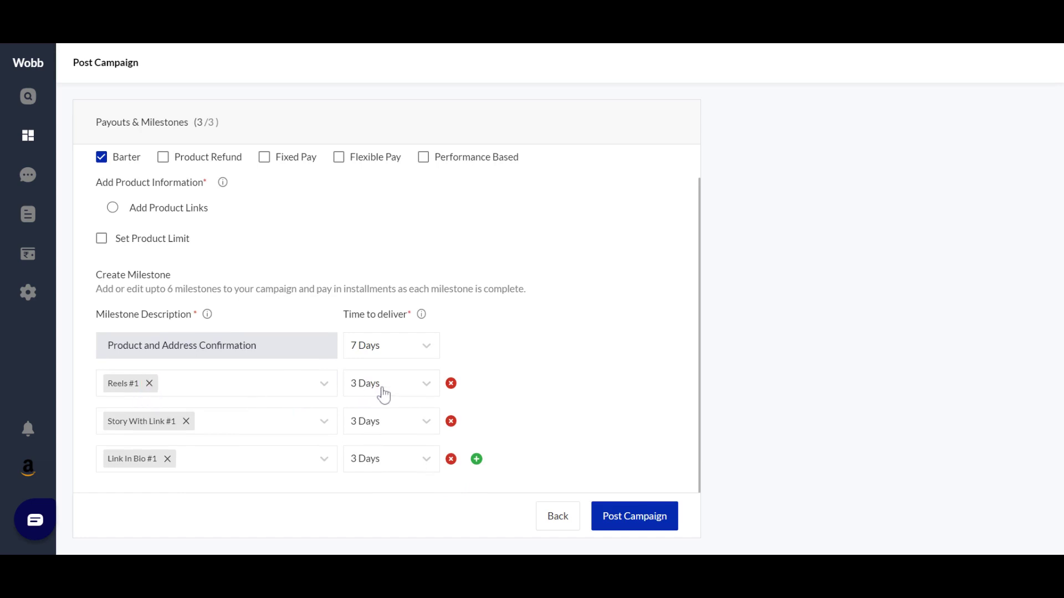
scroll(371, 394, "up", 1)
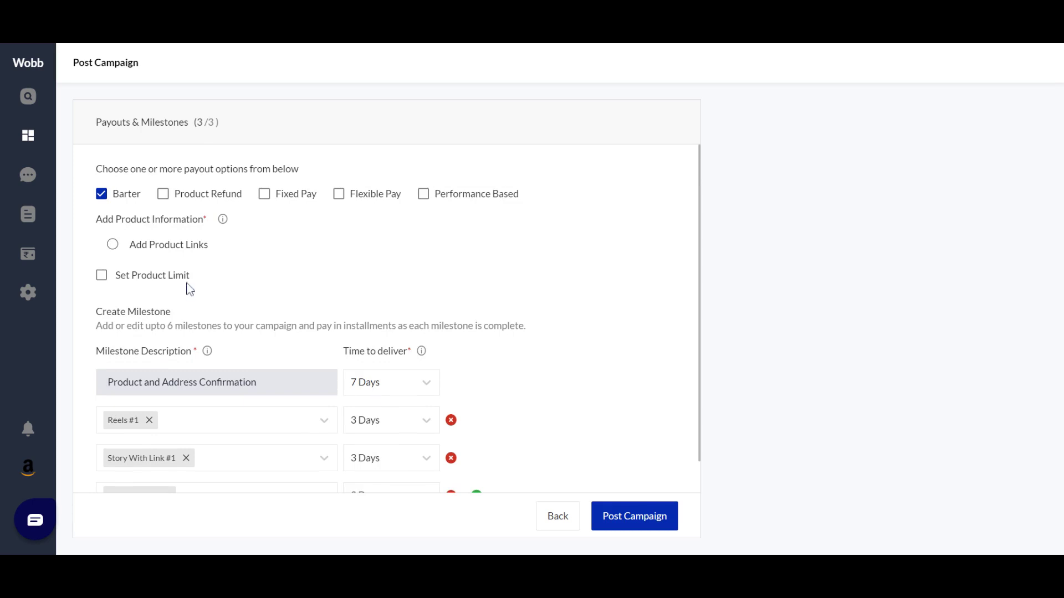
left_click(113, 245)
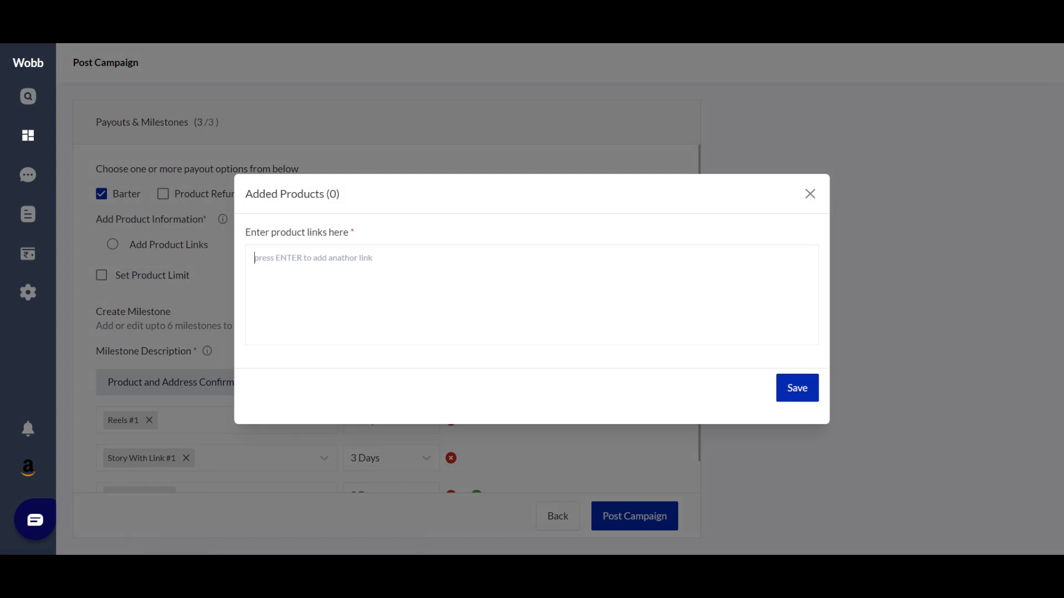
left_click(810, 194)
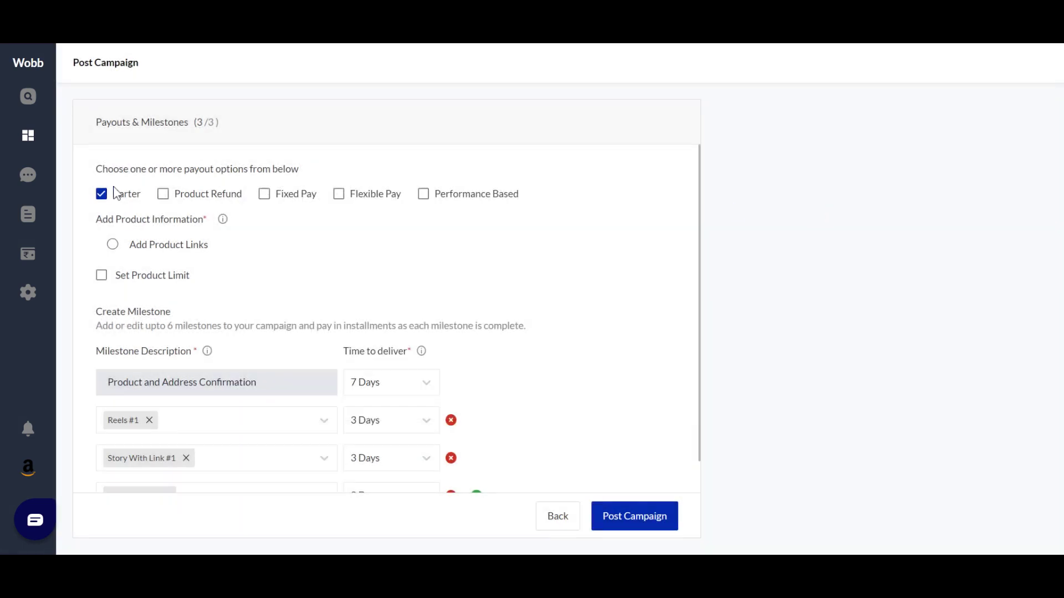
left_click(103, 195)
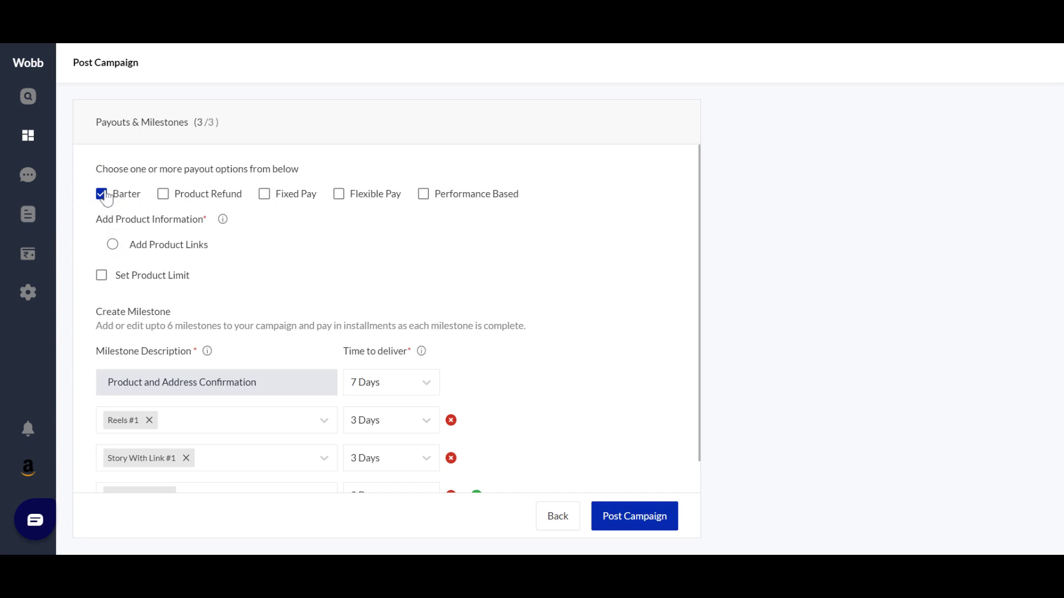
Try the Product Refund payout option and review its product information and milestones
left_click(160, 203)
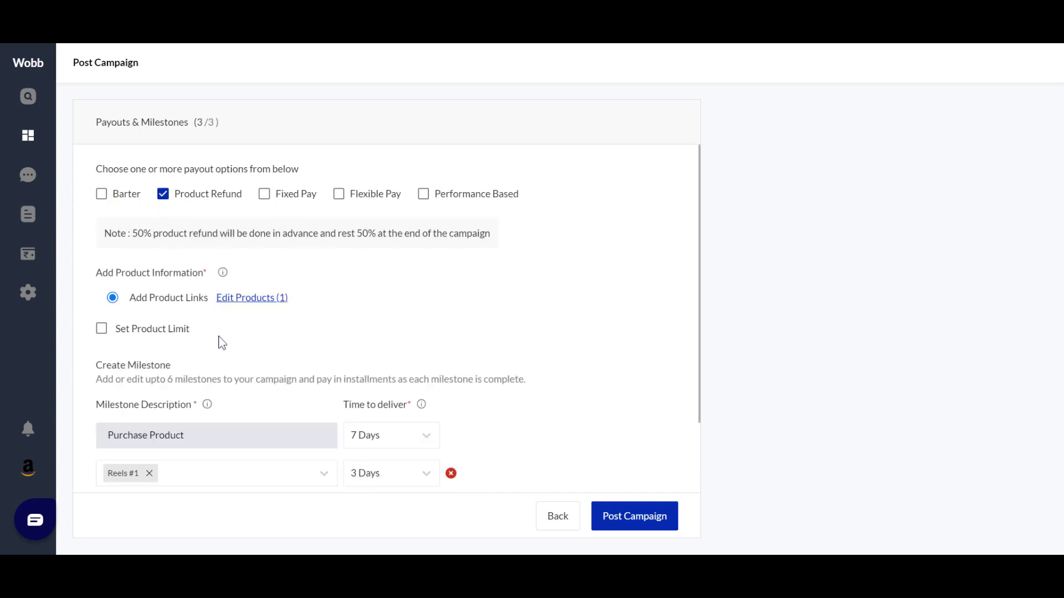
scroll(217, 327, "down", 2)
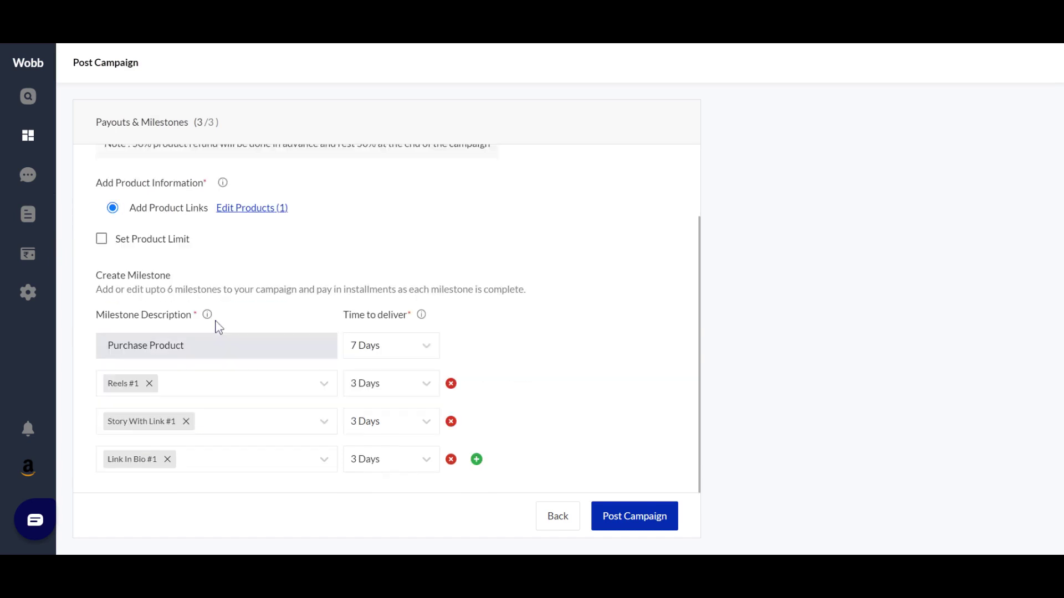
scroll(218, 327, "up", 2)
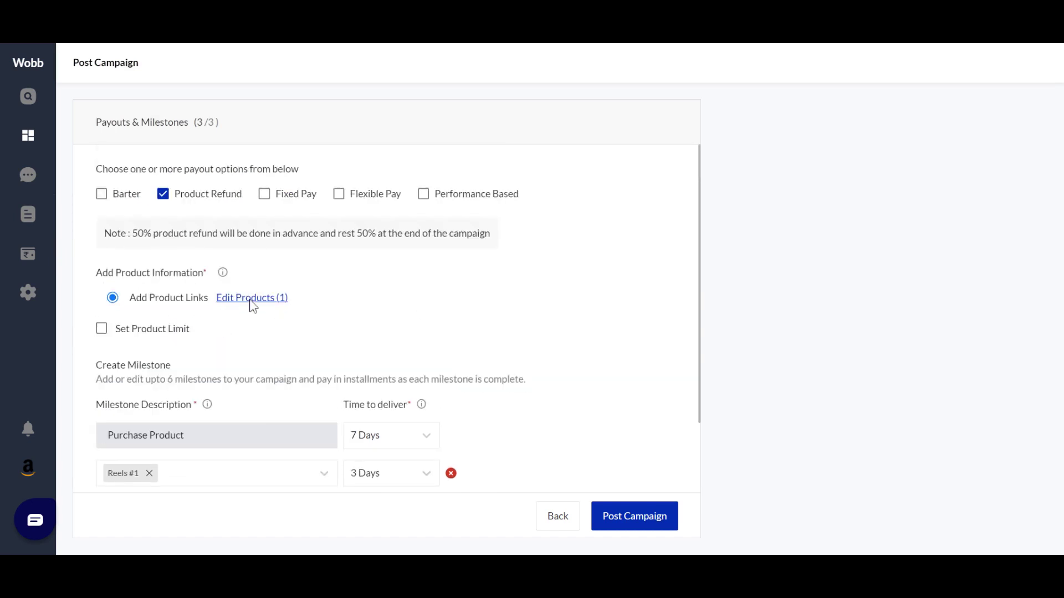
scroll(249, 310, "down", 2)
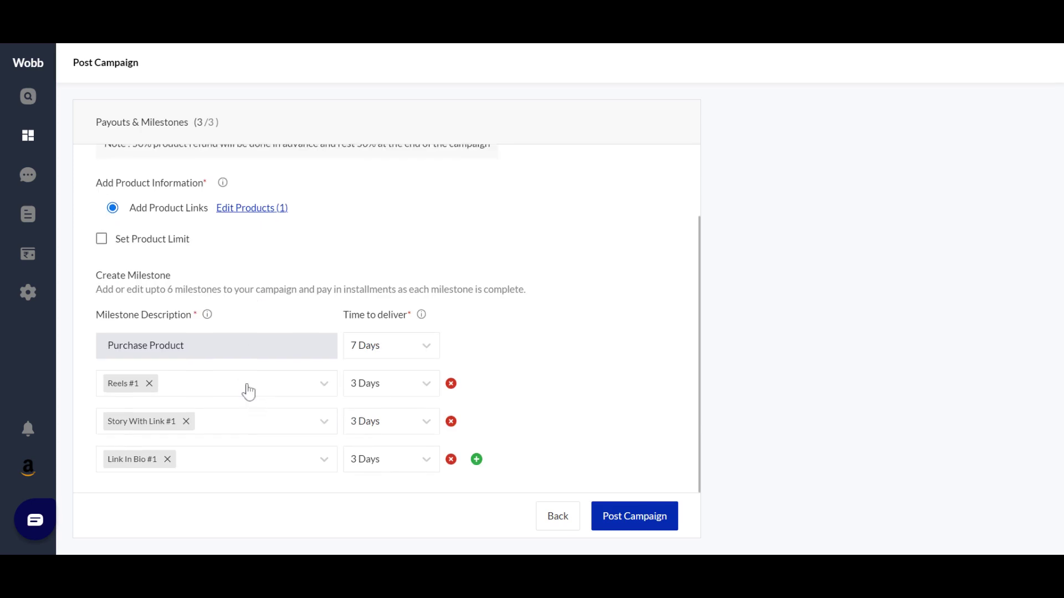
left_click_drag(118, 315, 255, 320)
left_click(255, 320)
scroll(252, 316, "up", 2)
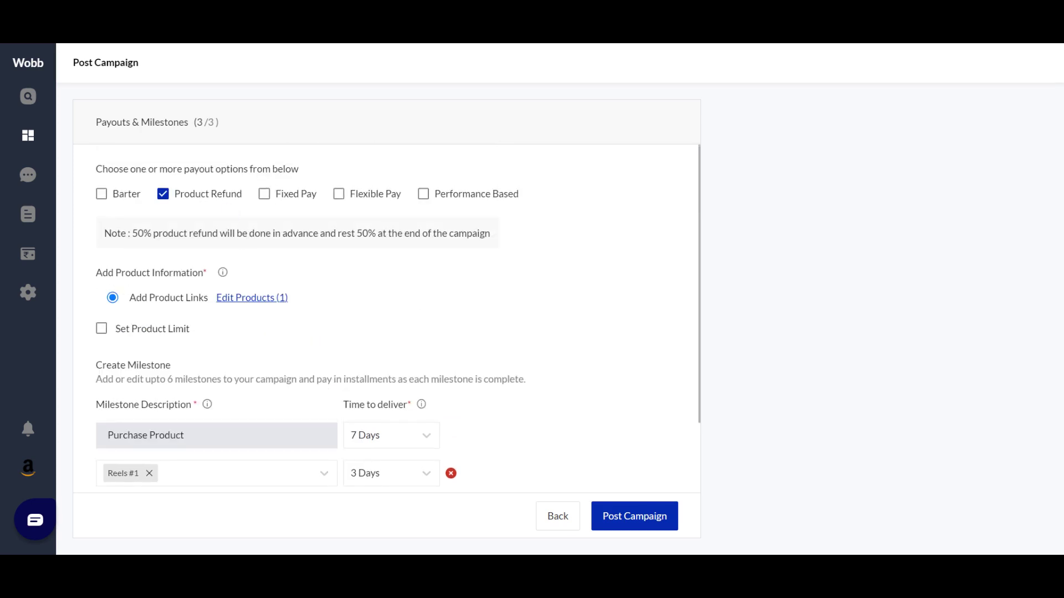
Switch the payout option to Fixed Pay with a cash payout of $2000 per influencer
left_click(265, 203)
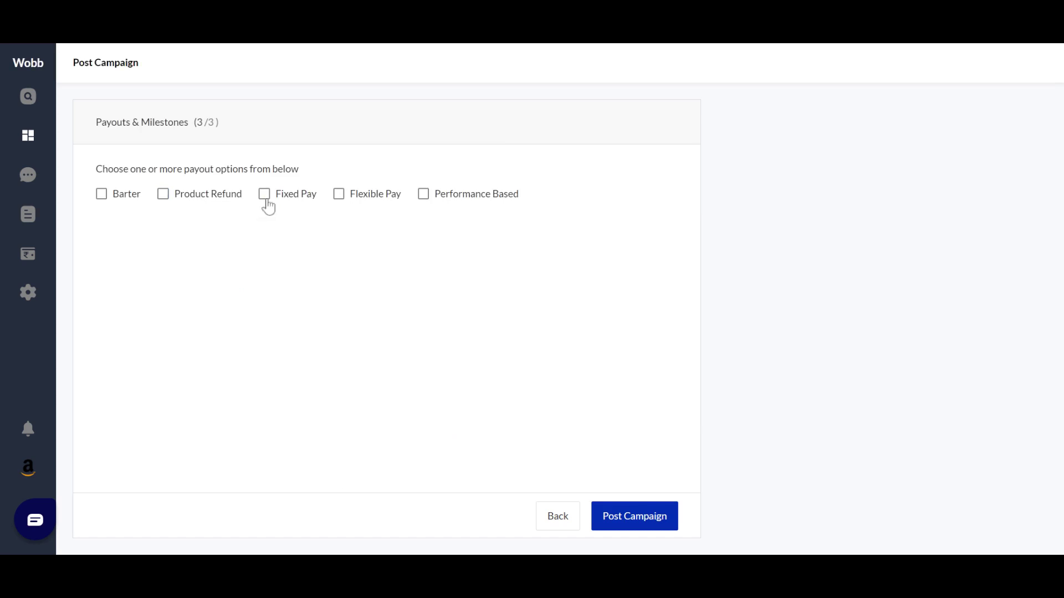
left_click(235, 256)
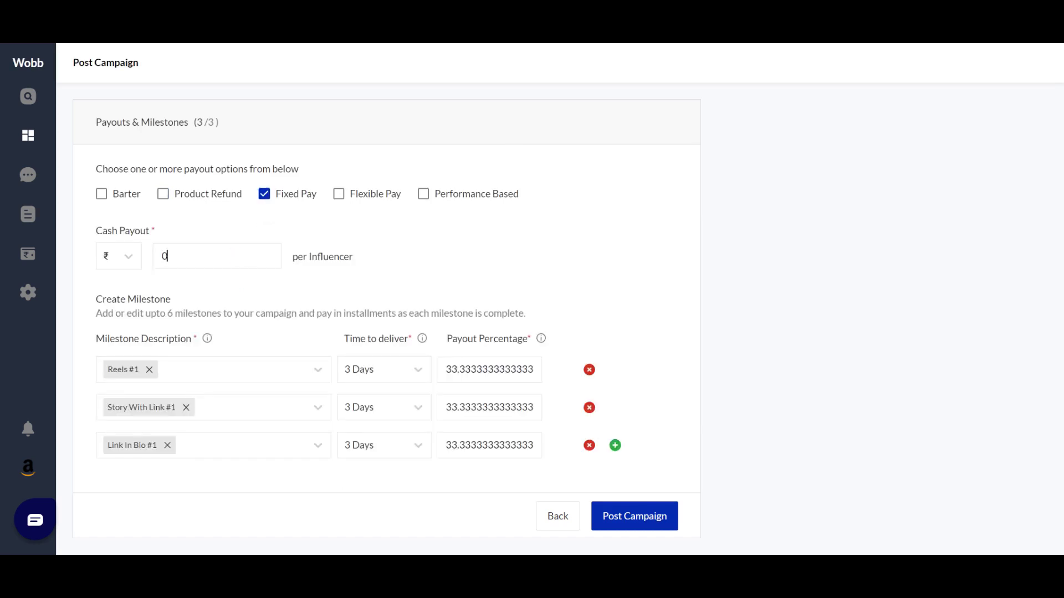
type("2")
key("BackSpace")
type("2000")
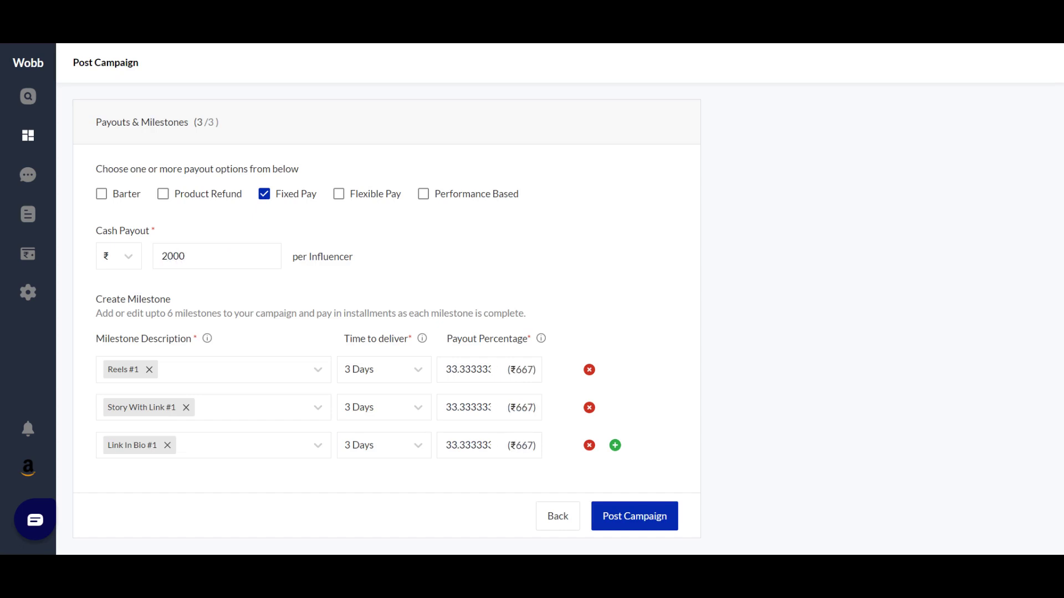
left_click(119, 256)
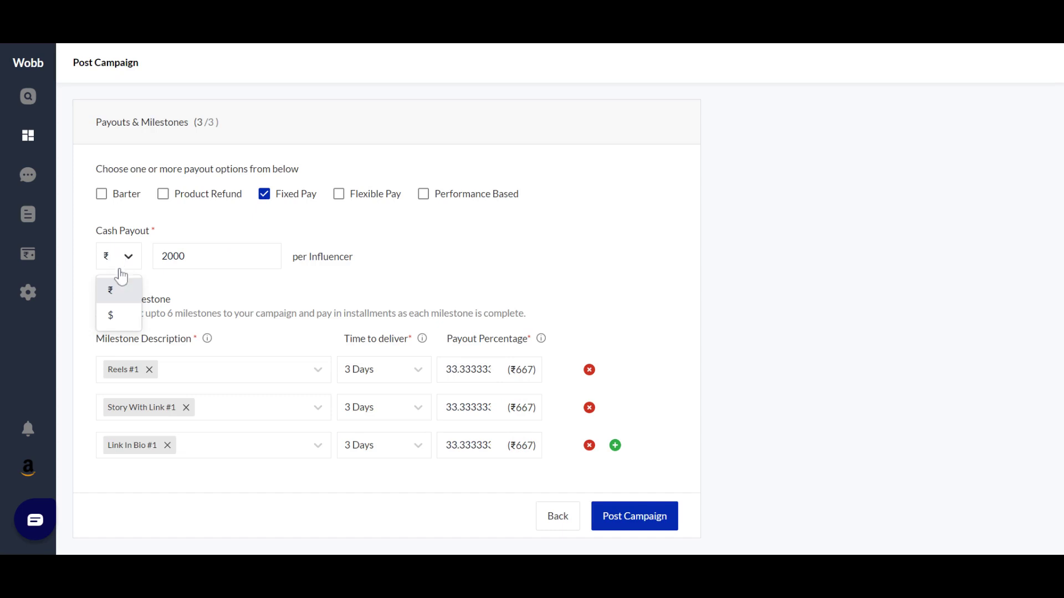
left_click(122, 318)
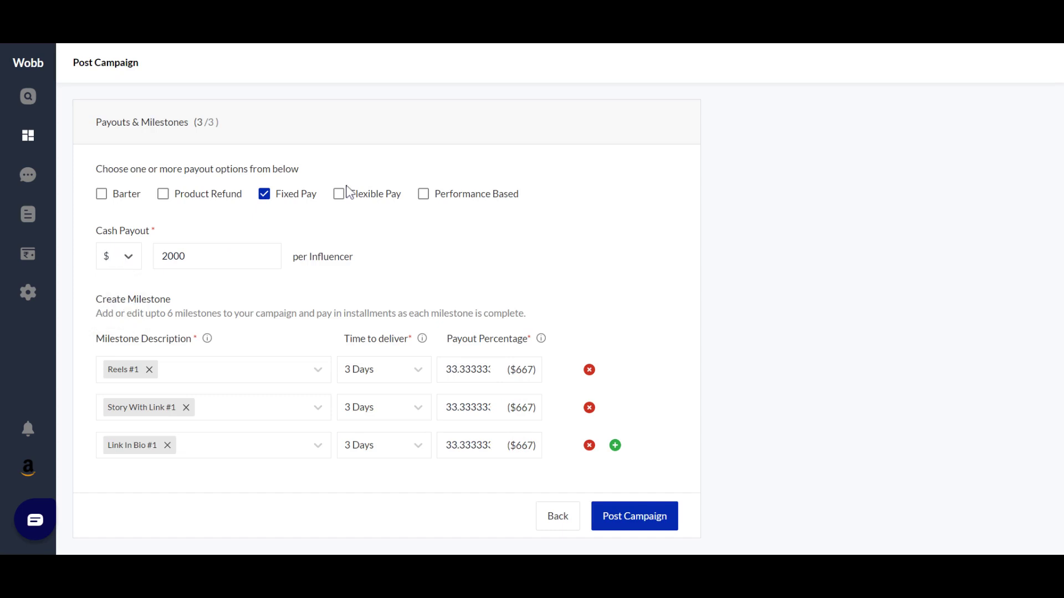
Replace Fixed Pay with the Flexible Pay payout option, try a maximum cash payout of ₹500 per influencer, and deselect it
left_click(270, 195)
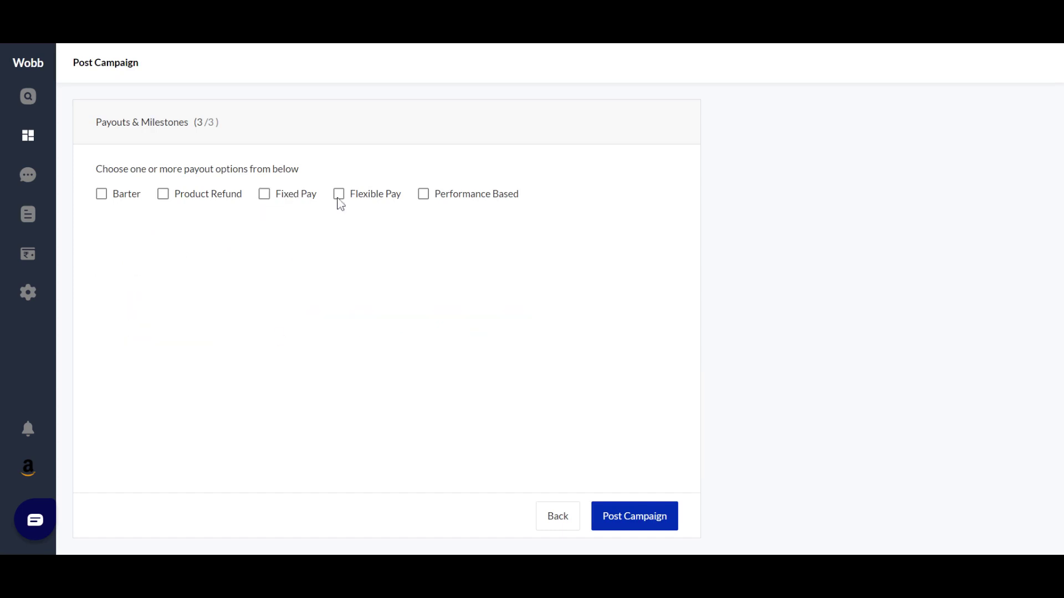
left_click(339, 195)
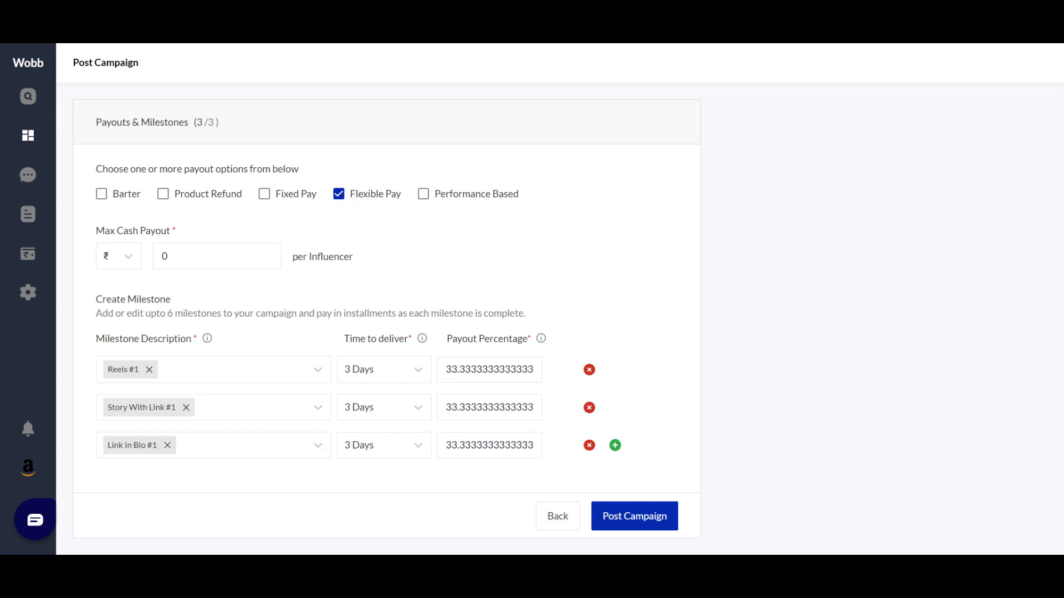
key("BackSpace")
type("500")
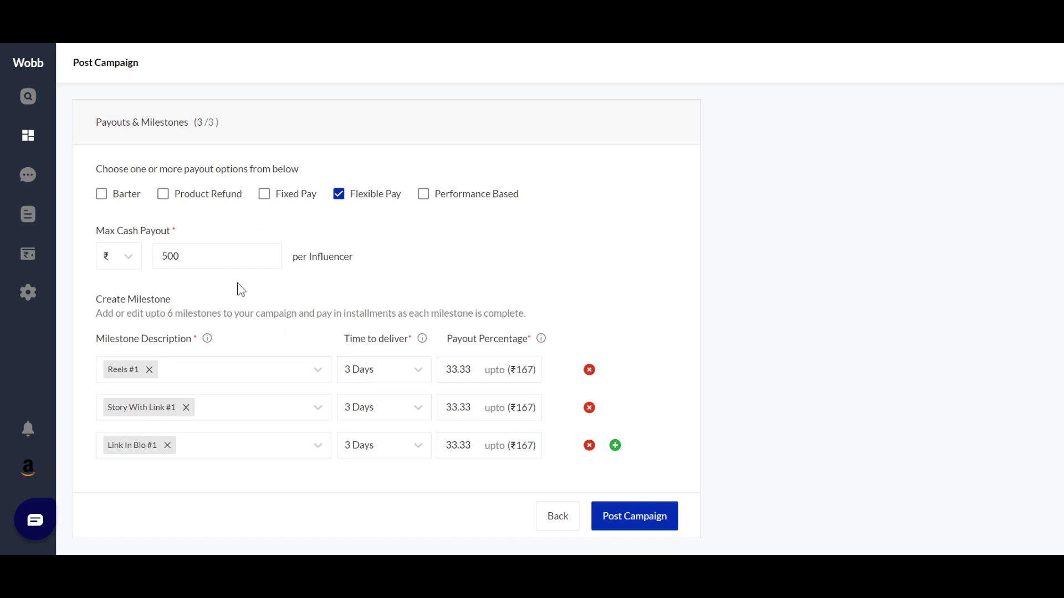
left_click(336, 199)
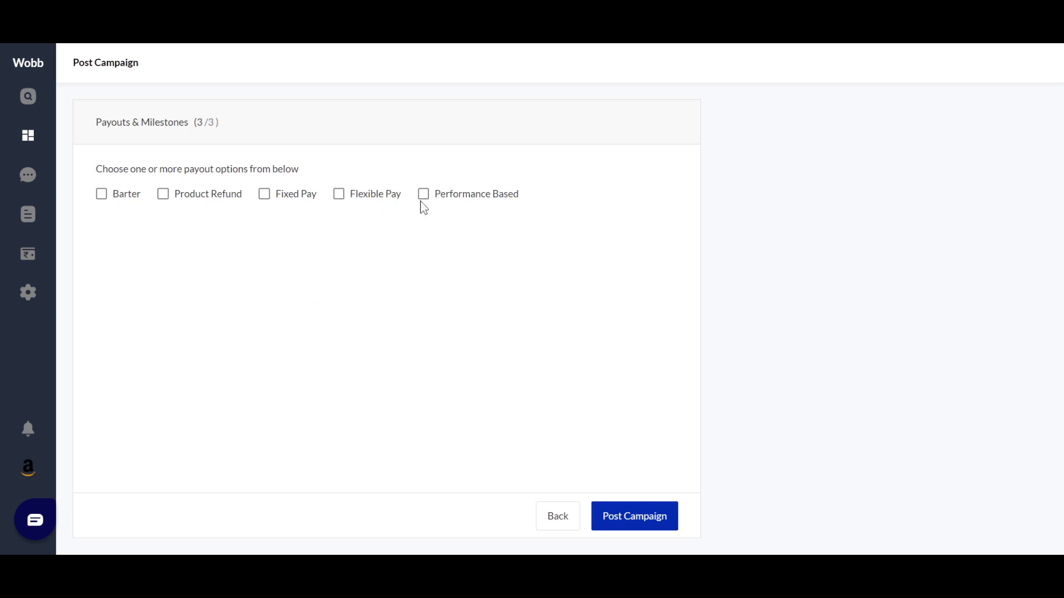
Choose the Performance Based payout option with a cash payout of ₹500 per Sale and post the campaign
left_click(424, 196)
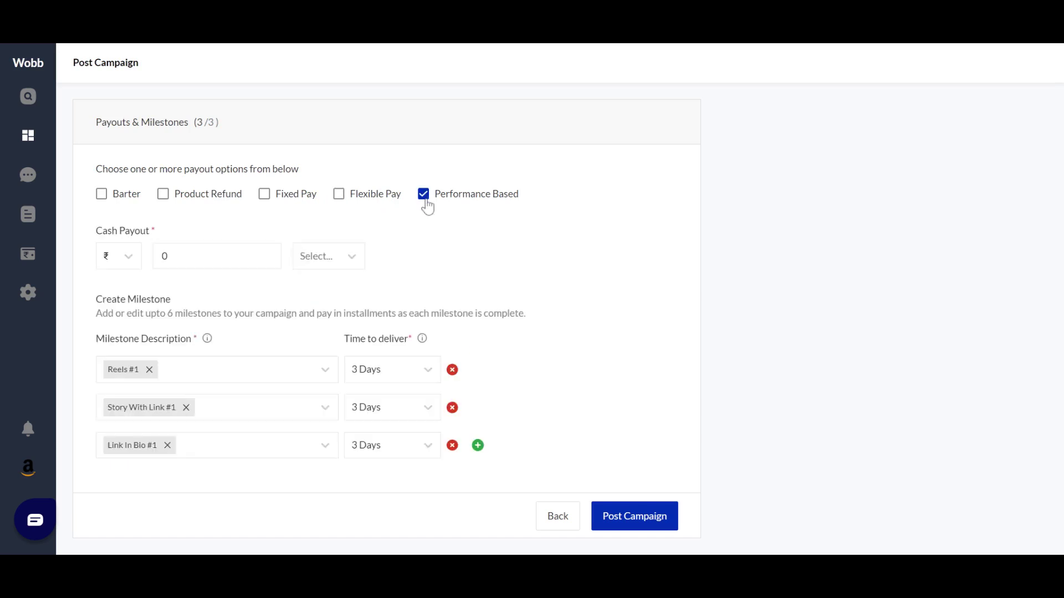
left_click(335, 264)
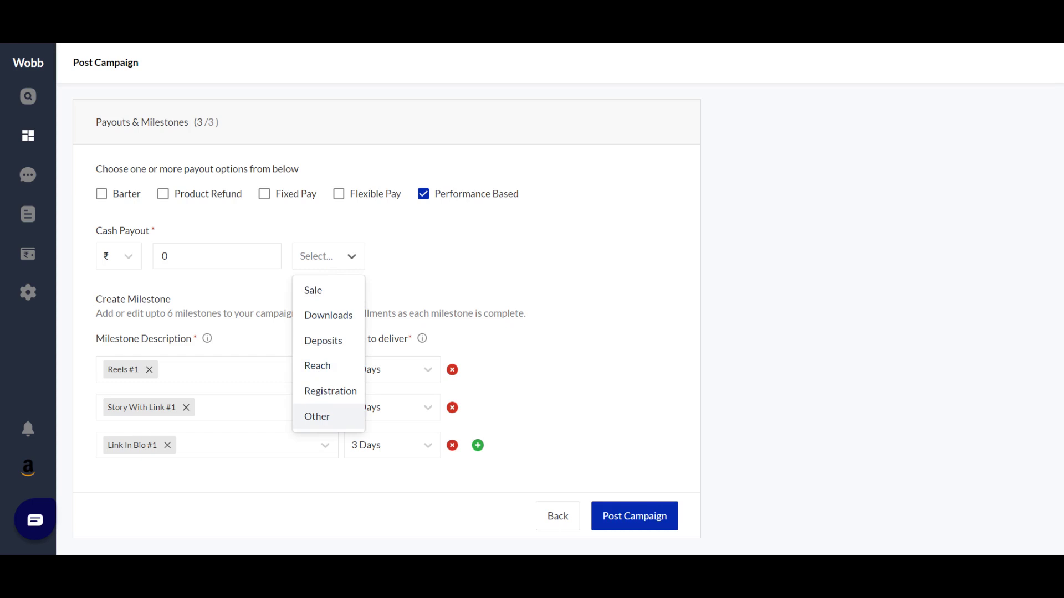
left_click(325, 300)
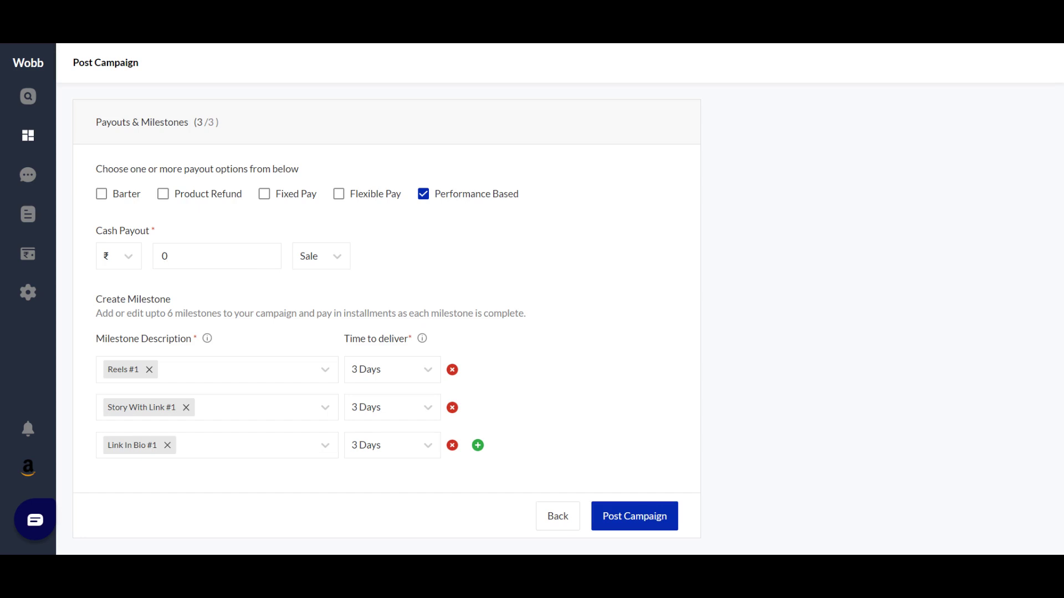
key("BackSpace")
type("500")
left_click(651, 532)
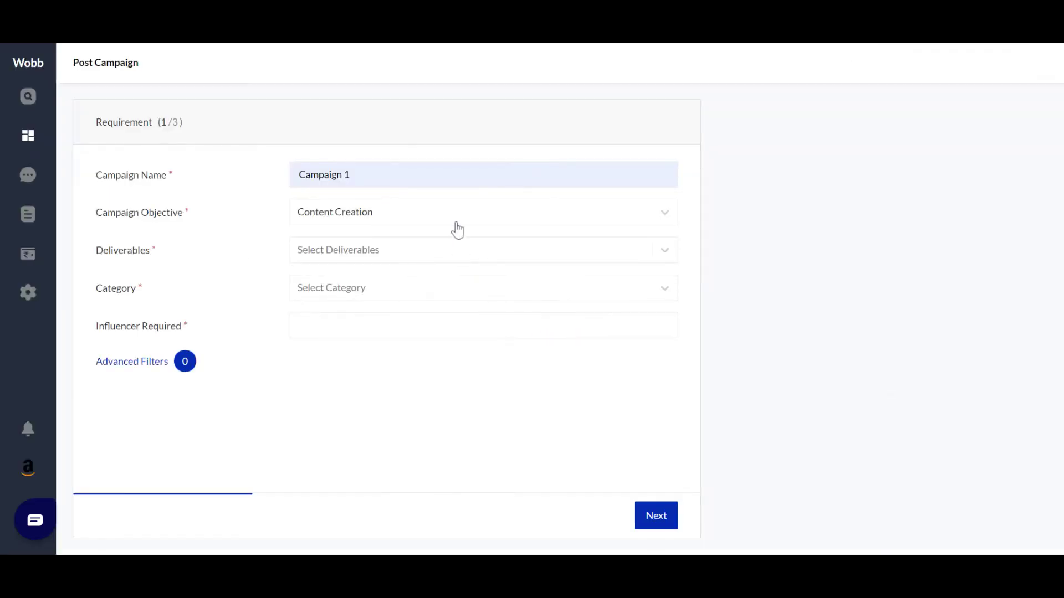
Review the campaign objectives, keep Content Creation for Campaign 1, and add one Static Content and one Video Content deliverable
left_click(458, 219)
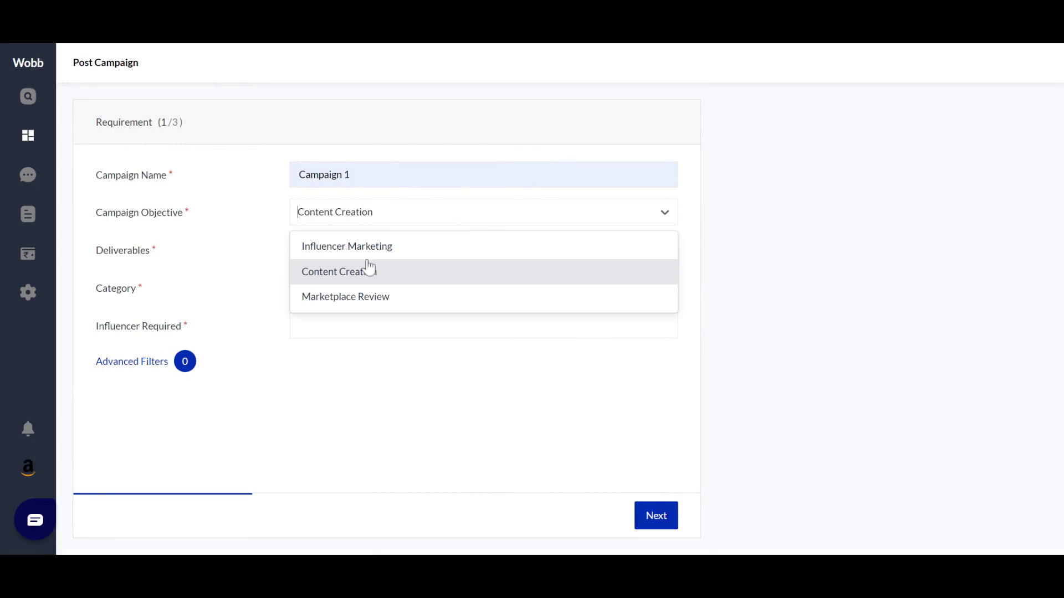
left_click(274, 280)
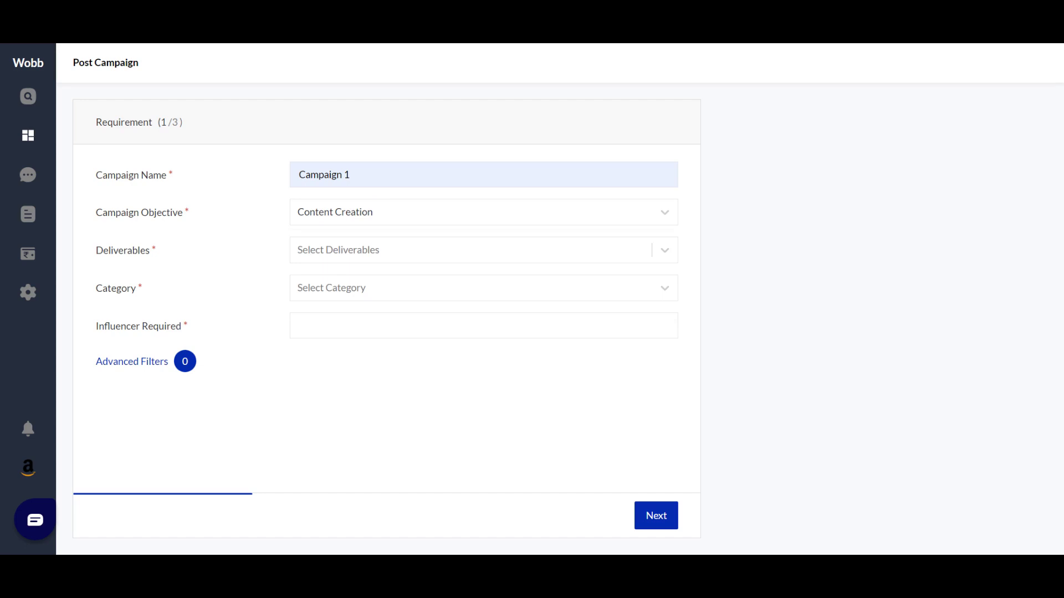
left_click(378, 255)
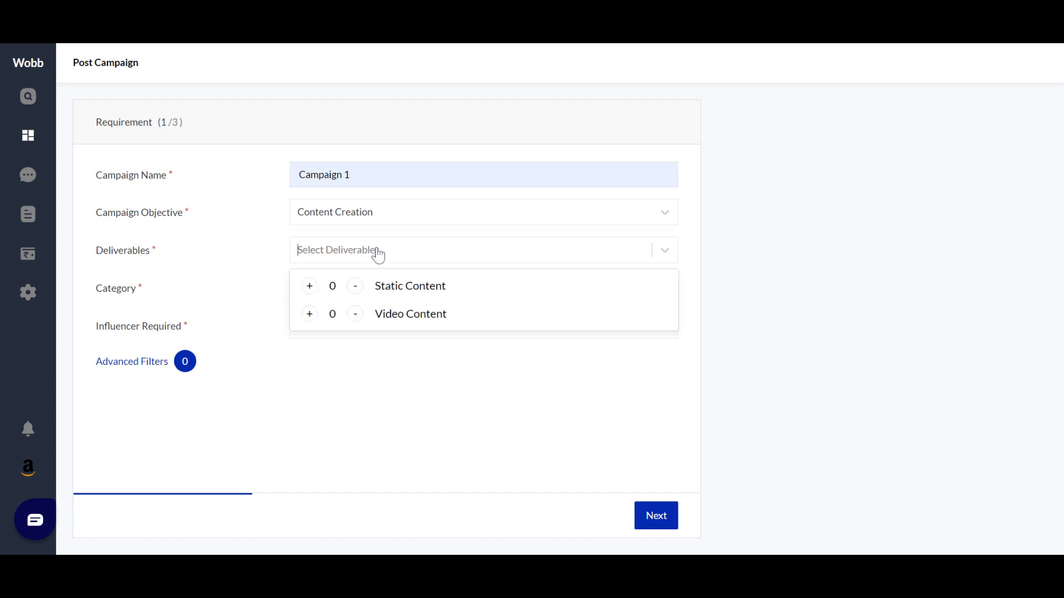
left_click(310, 287)
left_click(309, 313)
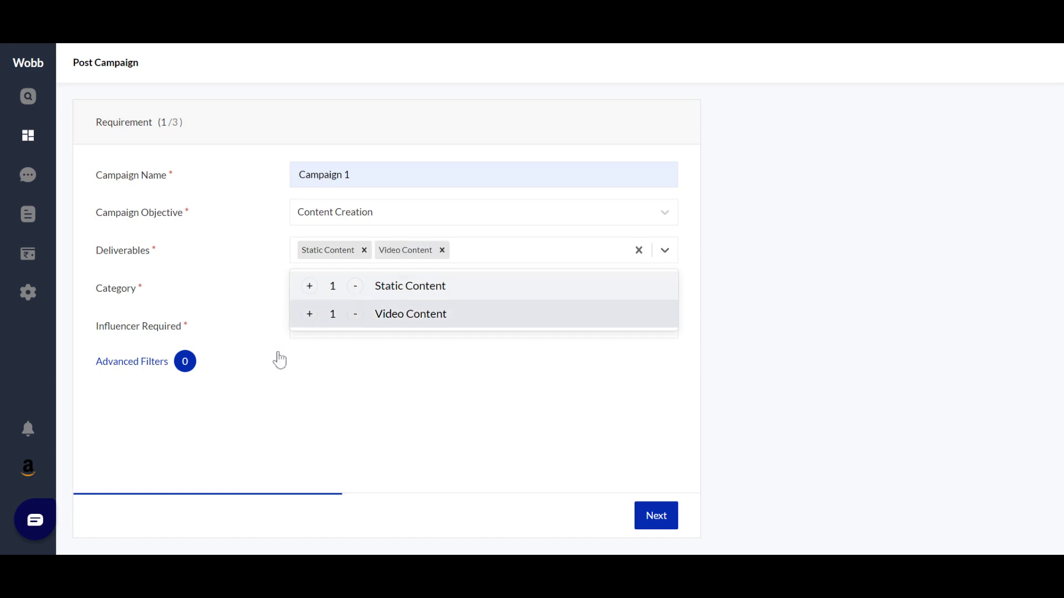
left_click(284, 355)
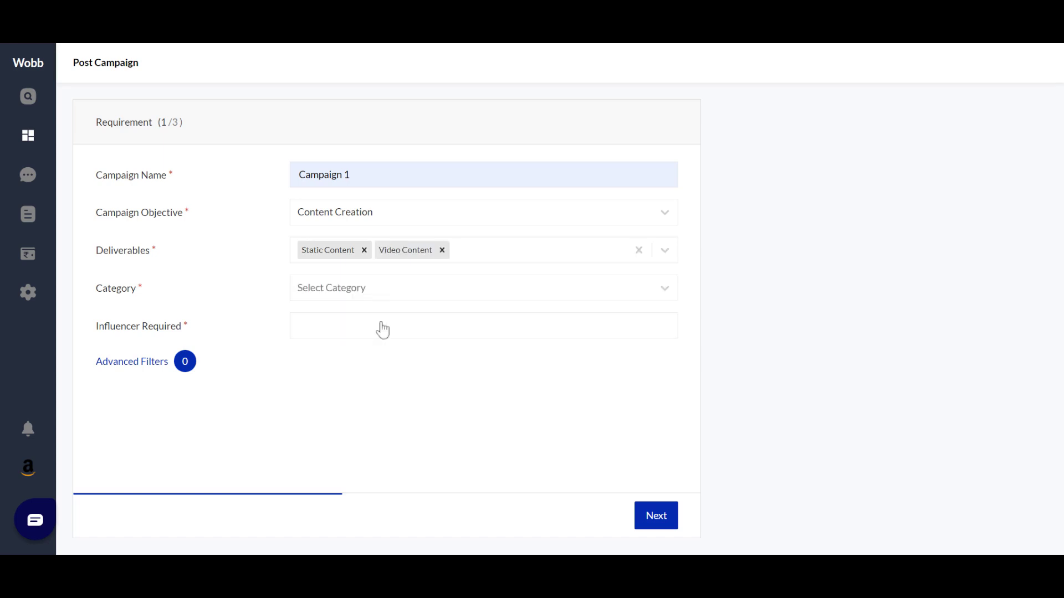
Change the campaign objective to Marketplace Review and open the platform choices
left_click(499, 221)
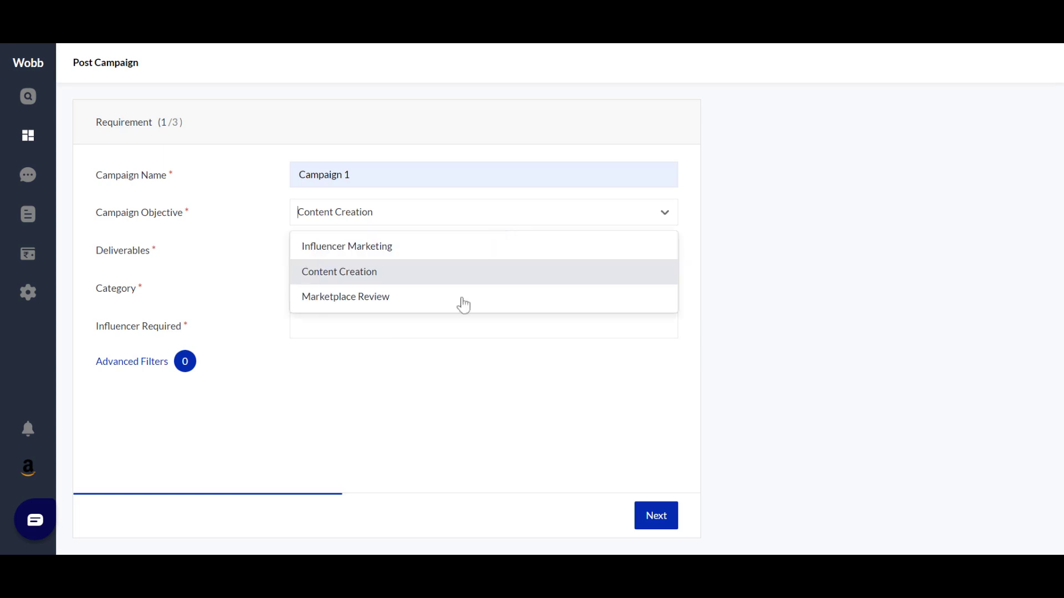
left_click(374, 300)
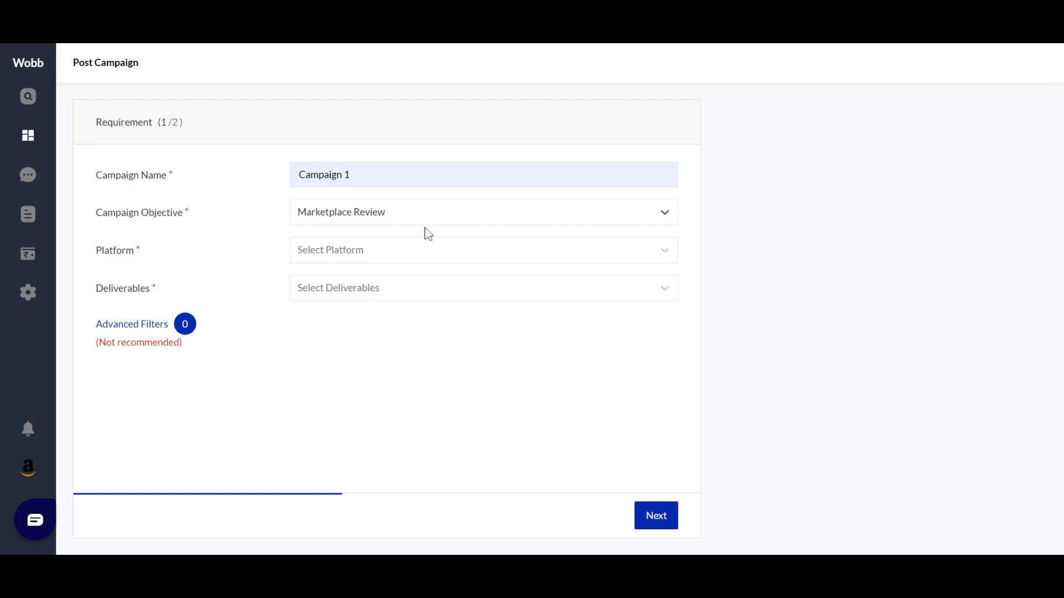
left_click(401, 259)
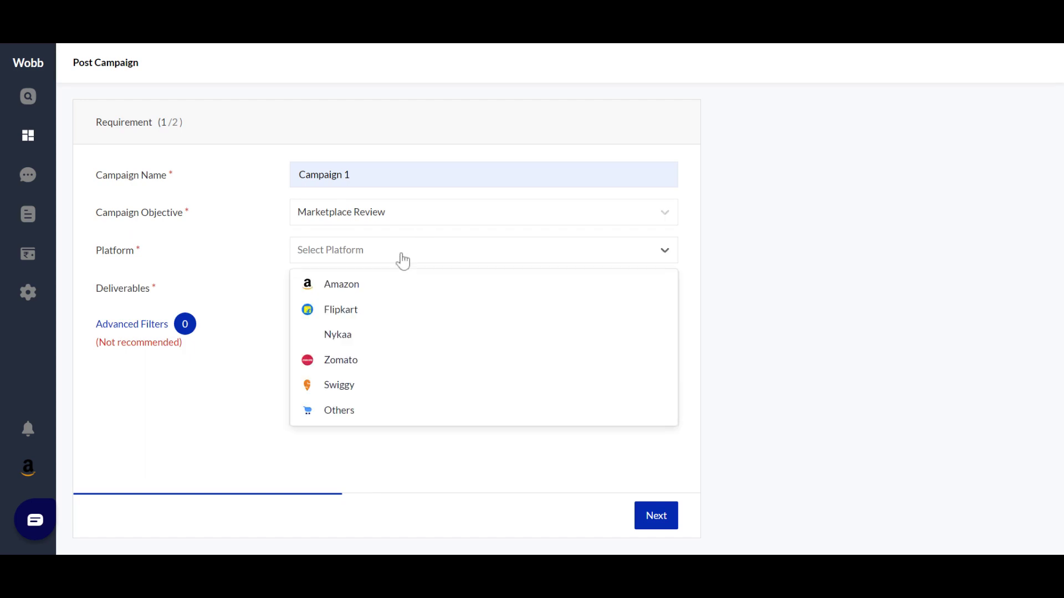
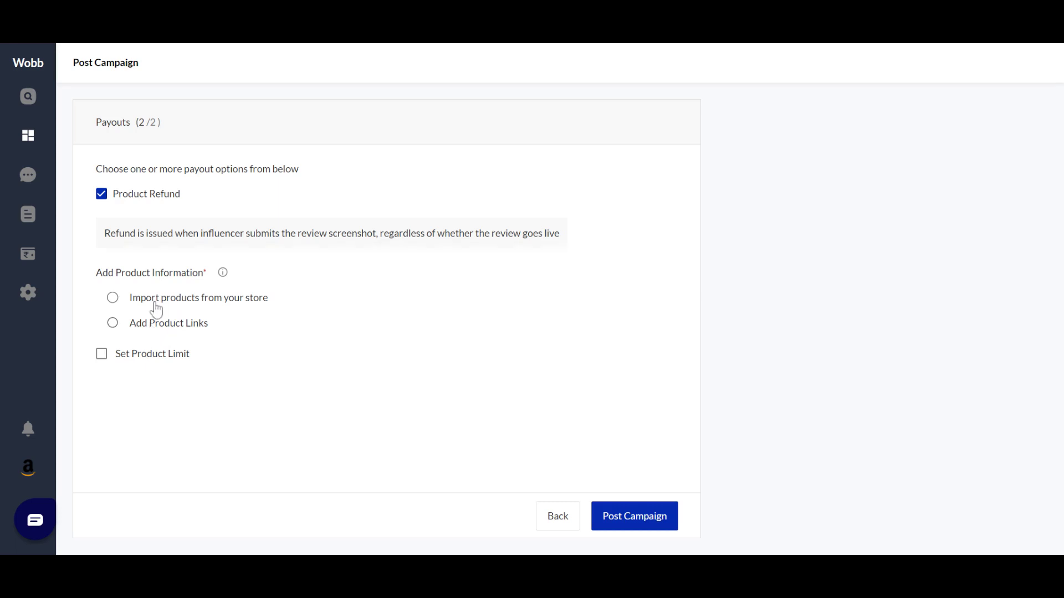
Import the first HANOOR Sparkling Love product from the Hanoor store with a daily cap of 15 and save the selection
left_click(113, 297)
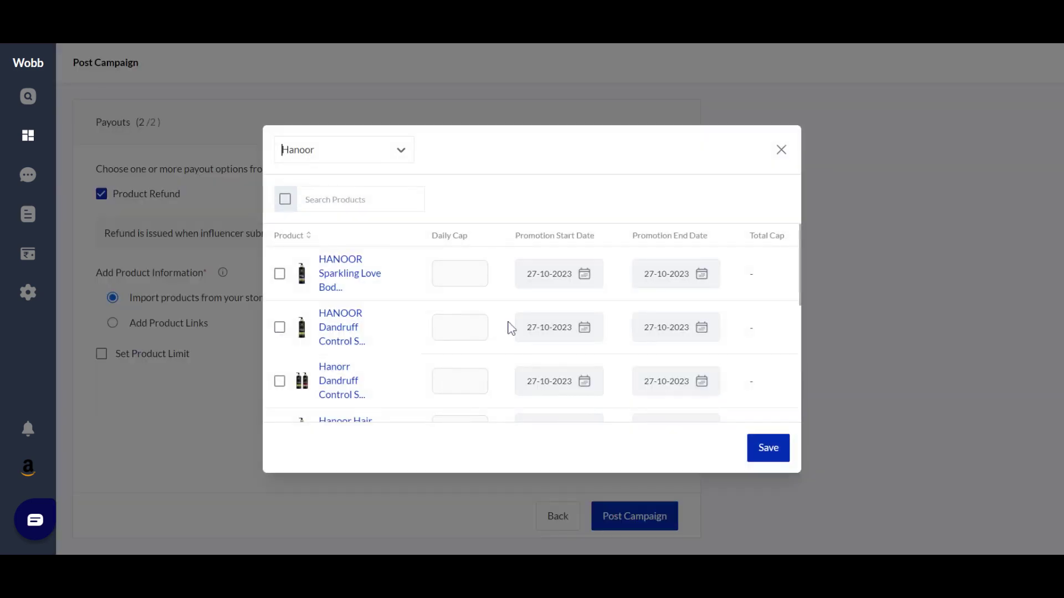
scroll(510, 328, "down", 8)
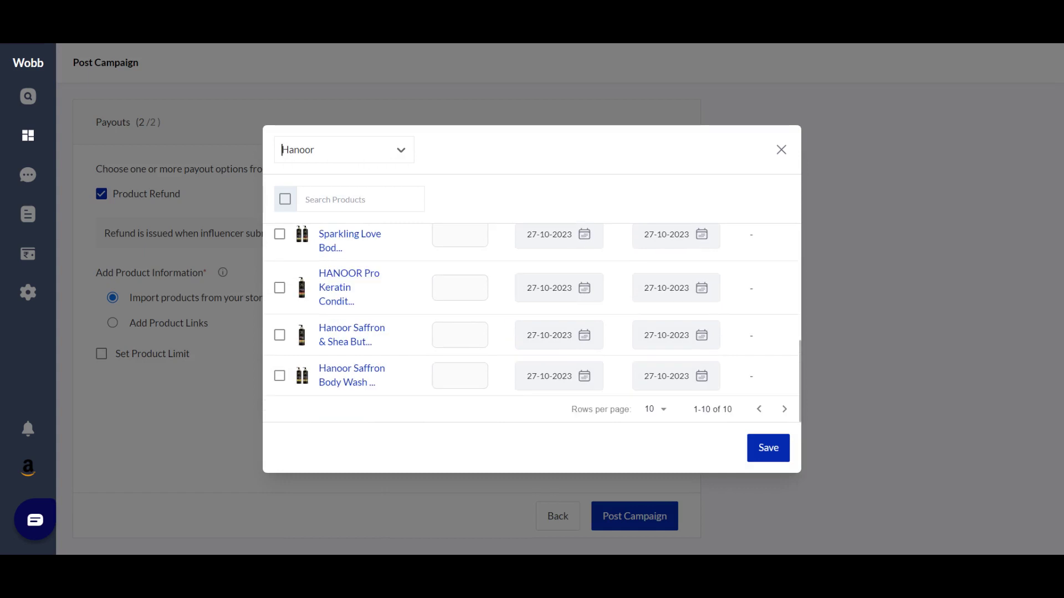
scroll(511, 328, "up", 8)
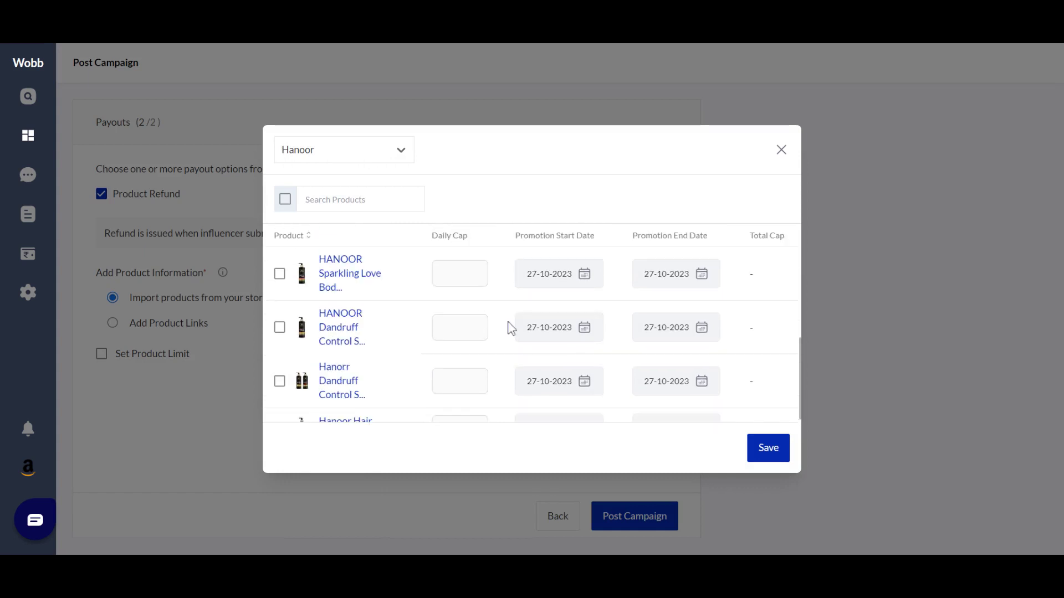
left_click(280, 276)
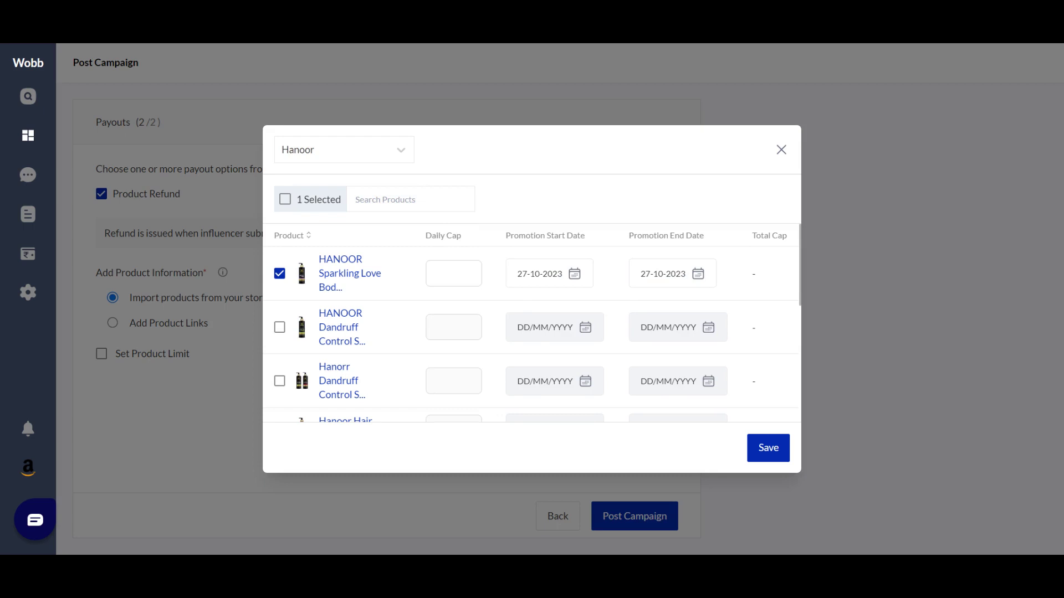
type("15")
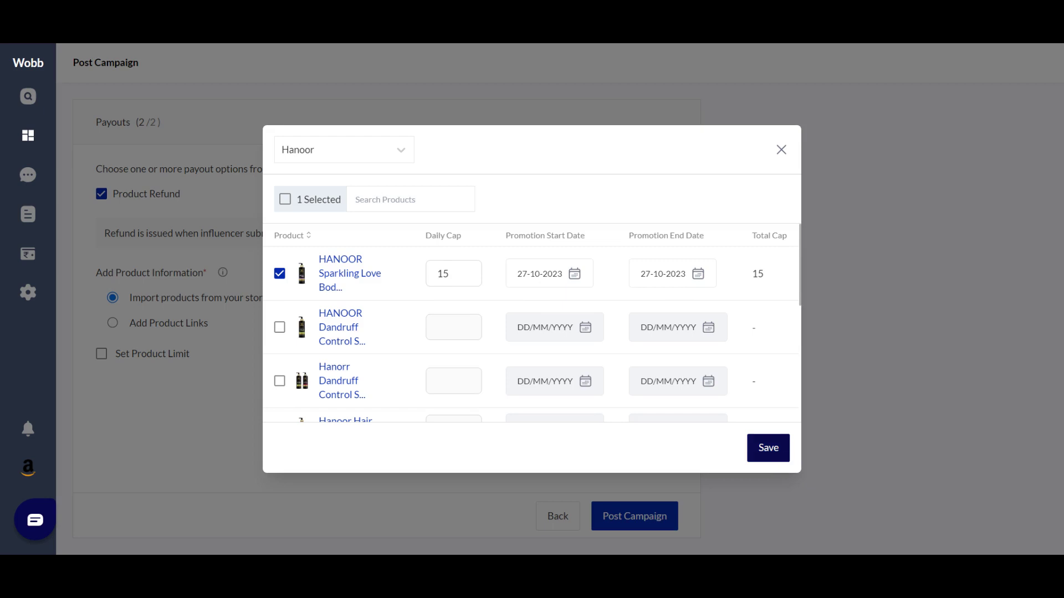
left_click(768, 448)
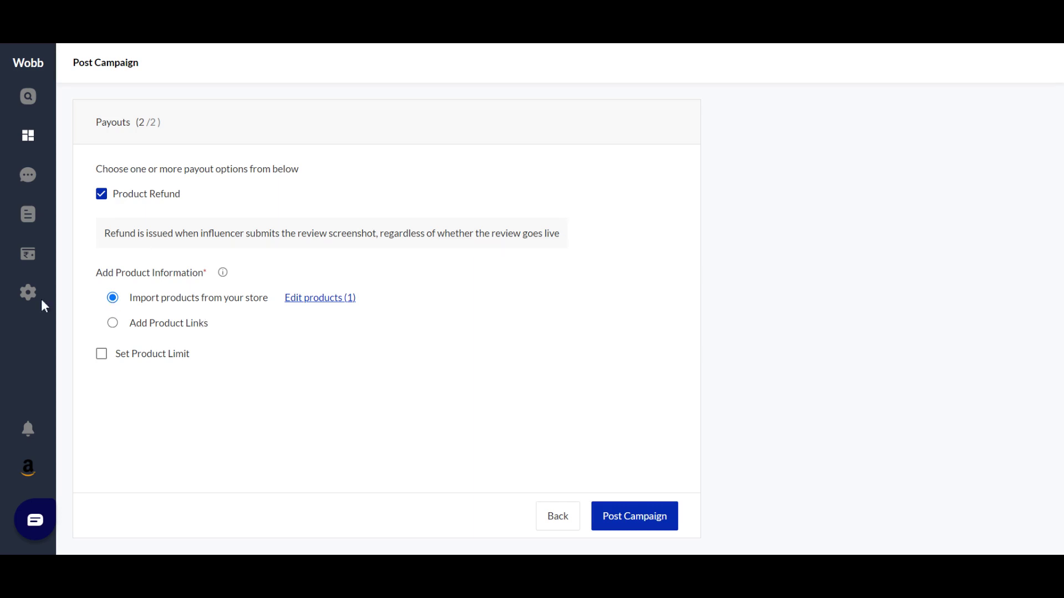
Open the integrations settings and look over the stores available for the Amazon marketplace integration
mouse_move(41, 301)
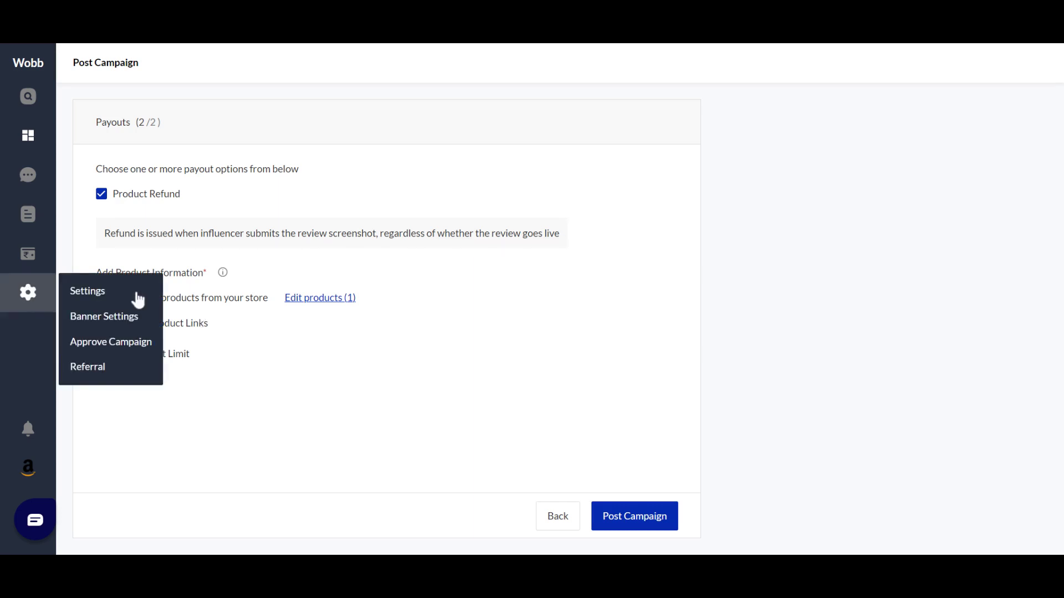
left_click(136, 295)
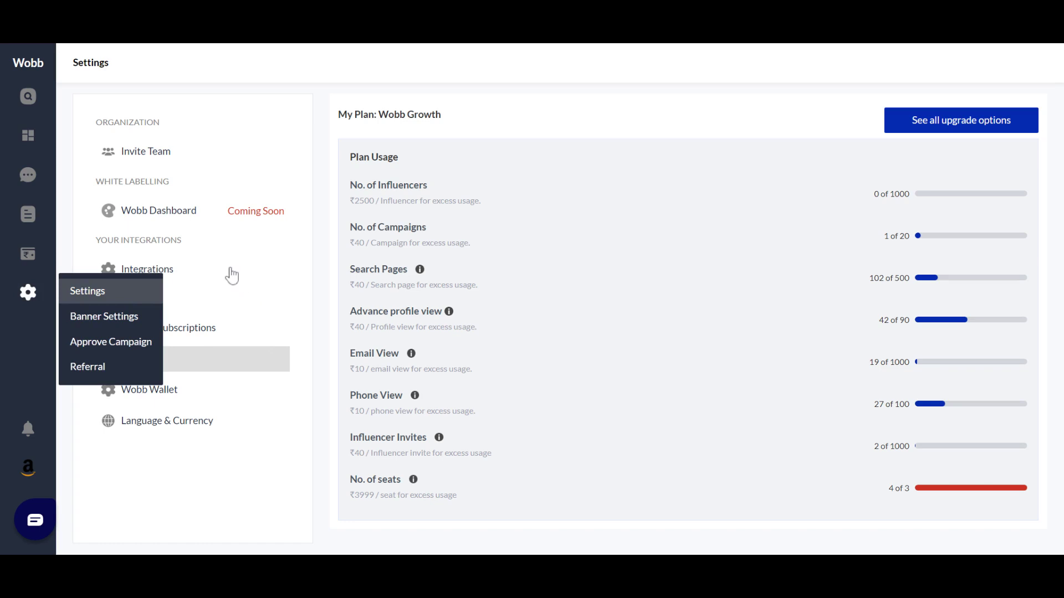
left_click(195, 279)
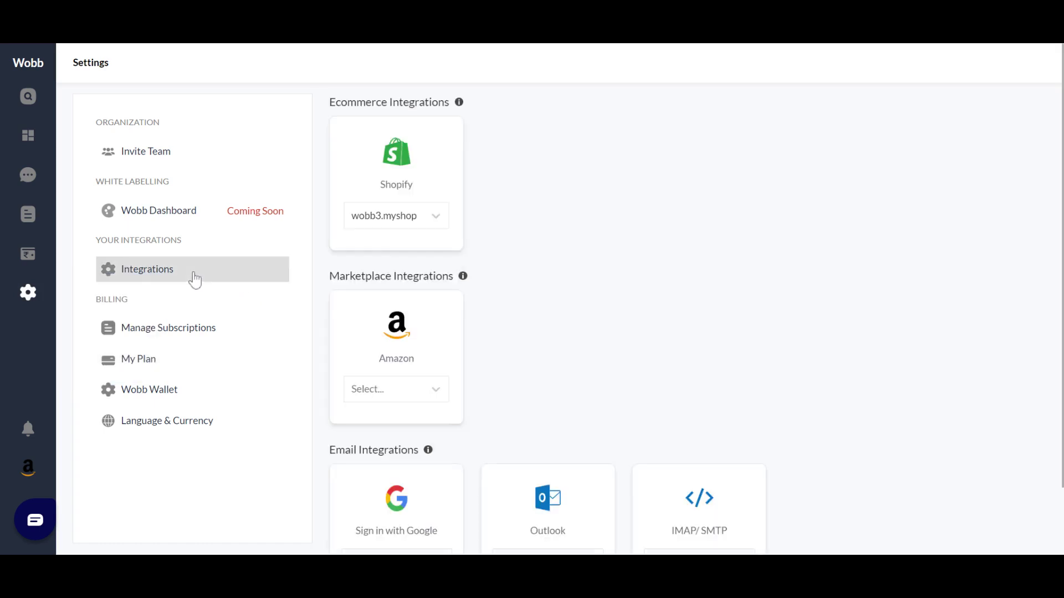
scroll(410, 306, "down", 2)
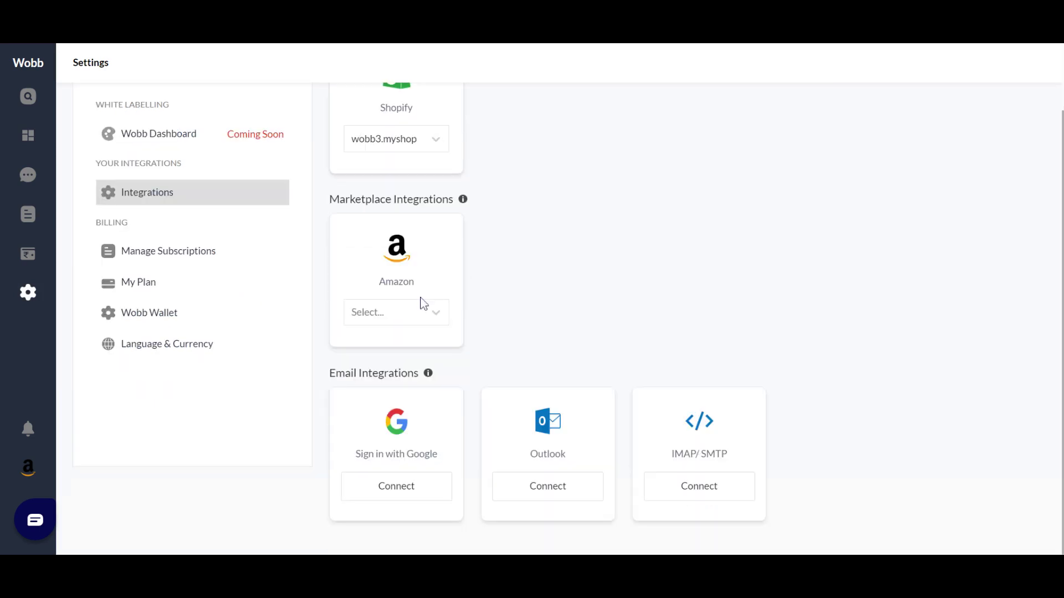
left_click(412, 320)
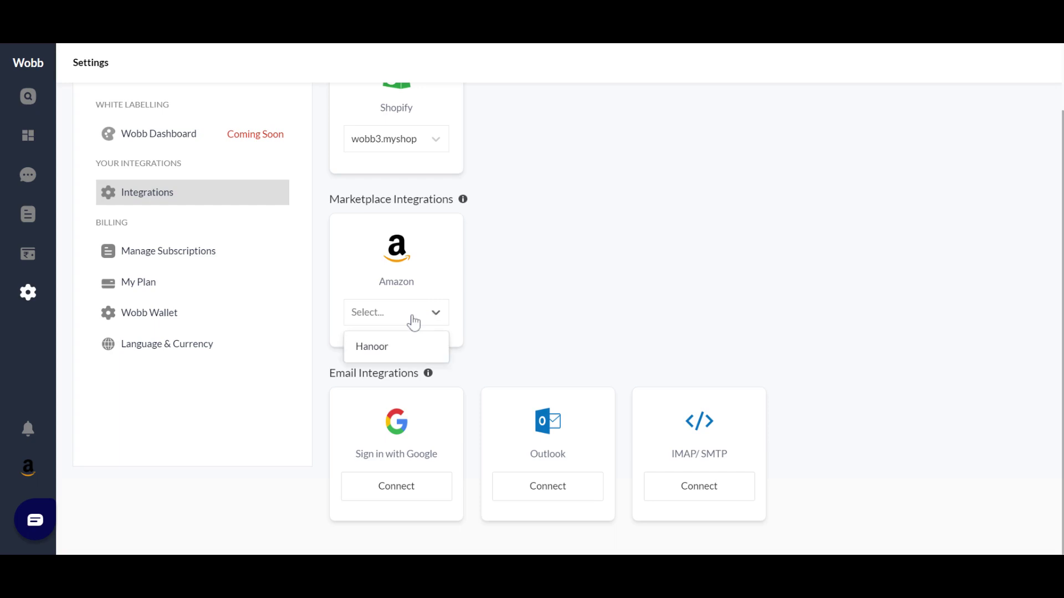
left_click(478, 298)
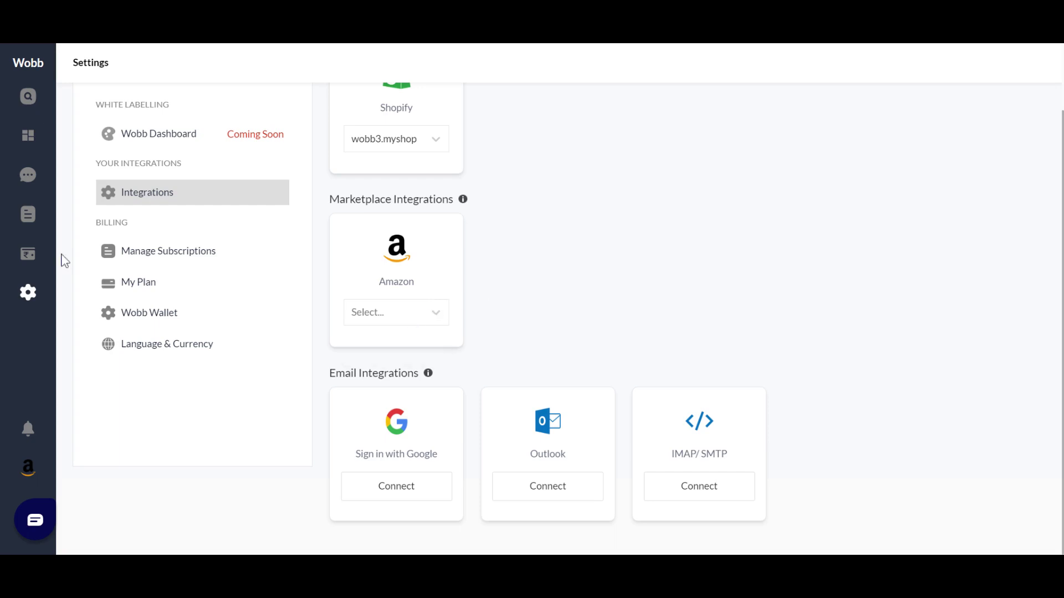
Return to posting the campaign and look over the product link entry for Product Refund without adding links
mouse_move(31, 136)
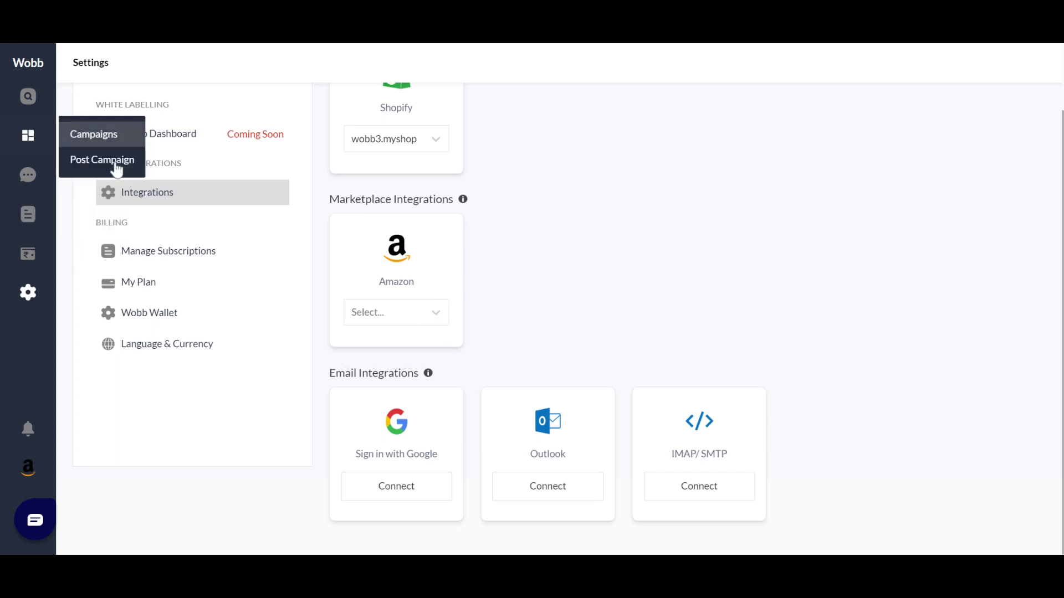
left_click(115, 162)
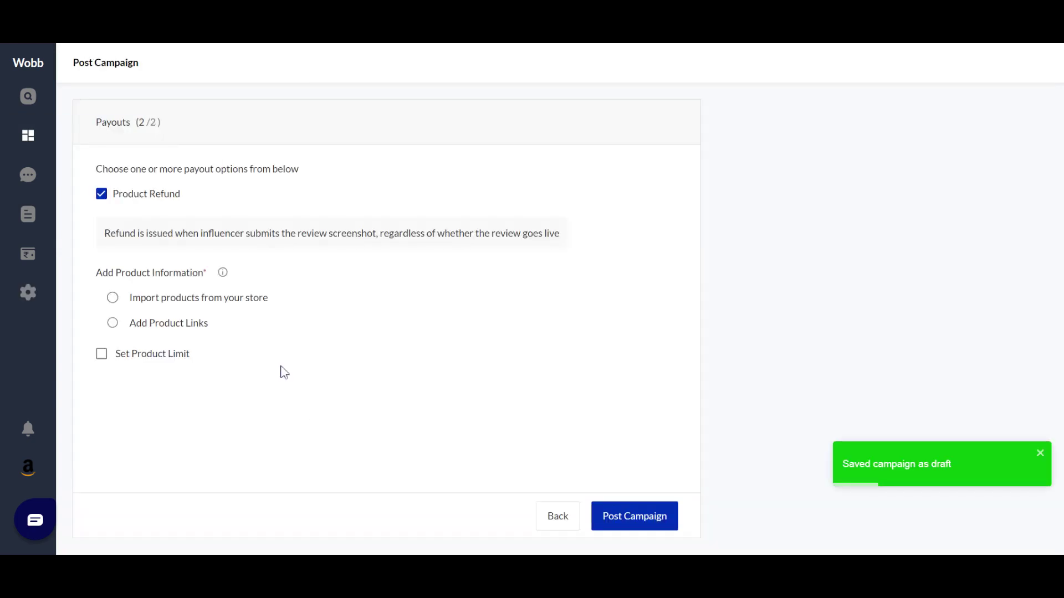
left_click(113, 323)
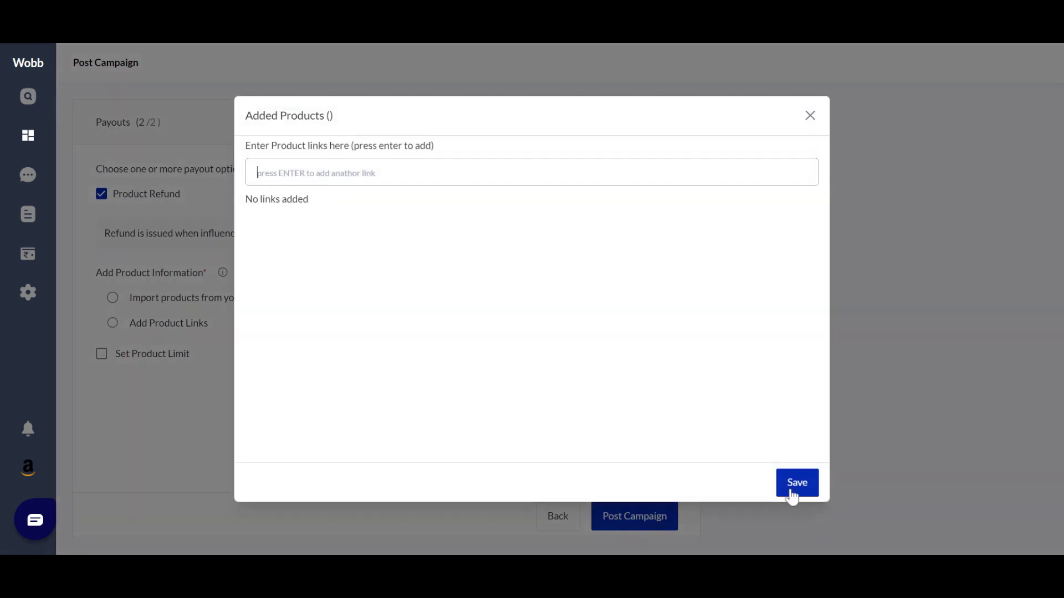
left_click(809, 122)
Enable a product limit of 01 product per influencer, post the campaign, and look over the campaigns list
left_click(100, 360)
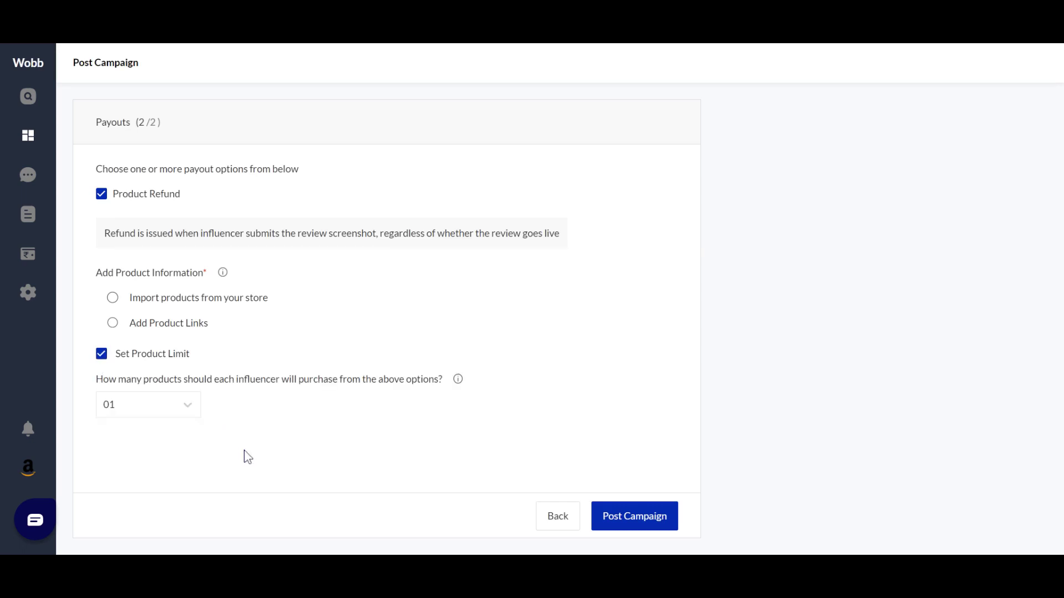
left_click(625, 521)
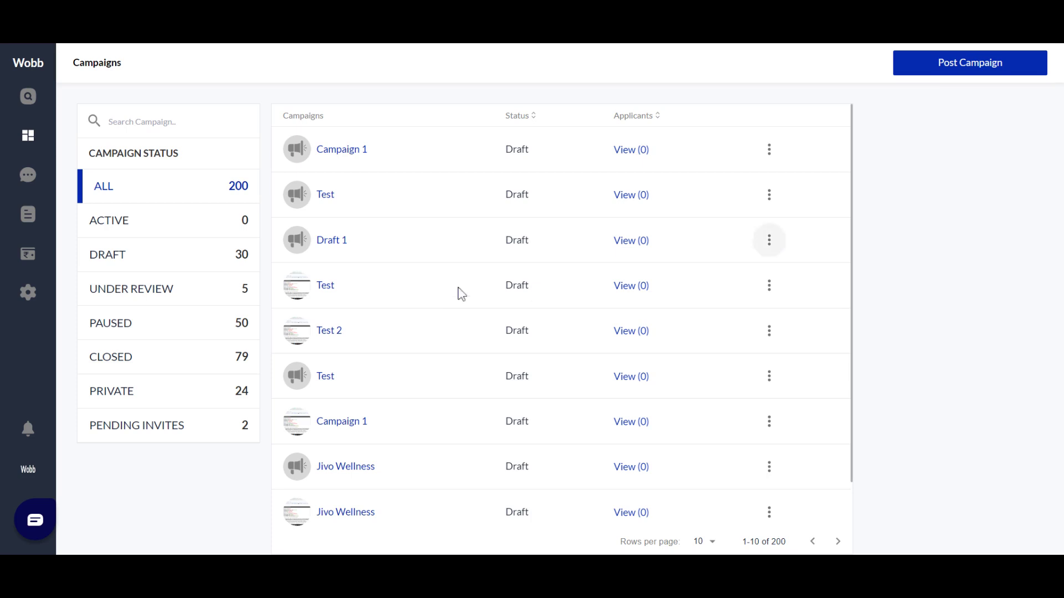
scroll(461, 294, "down", 1)
scroll(458, 292, "up", 1)
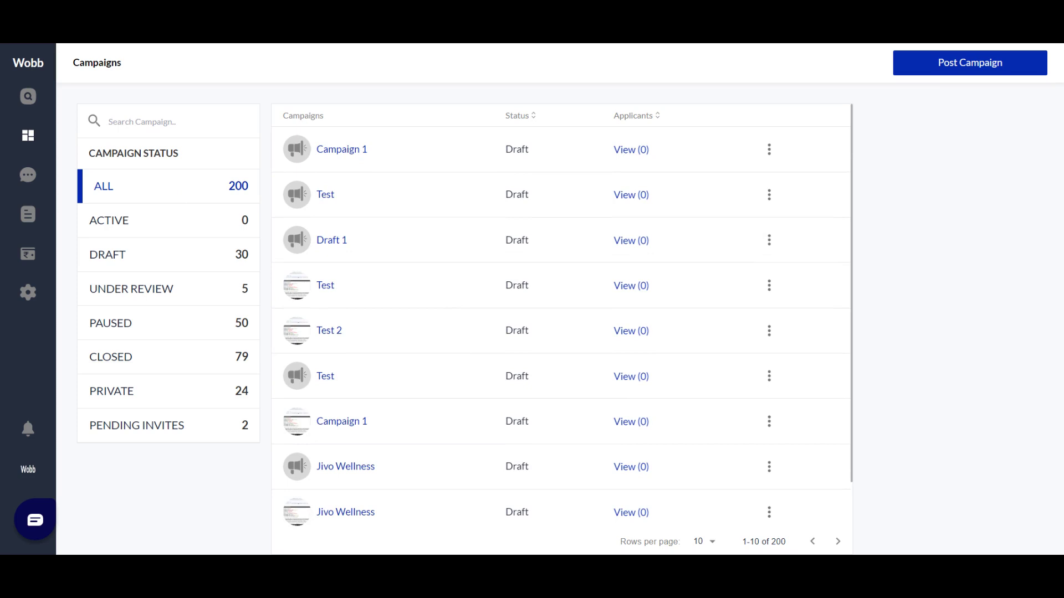
Search the campaigns for "good", open Good Monk Review Campaign, and look over its received and shortlisted influencers
type("good")
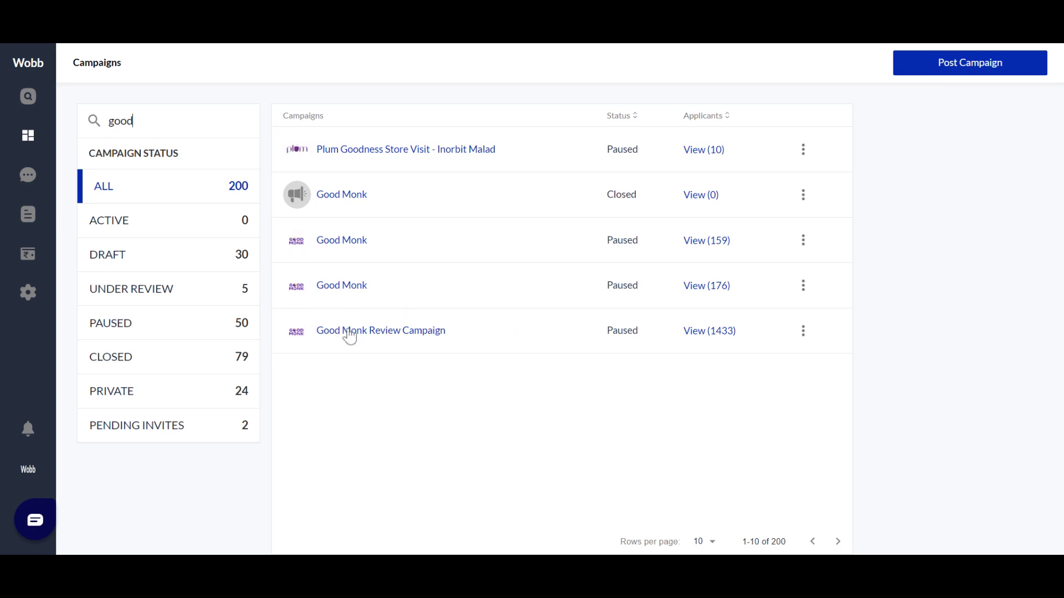
left_click(349, 333)
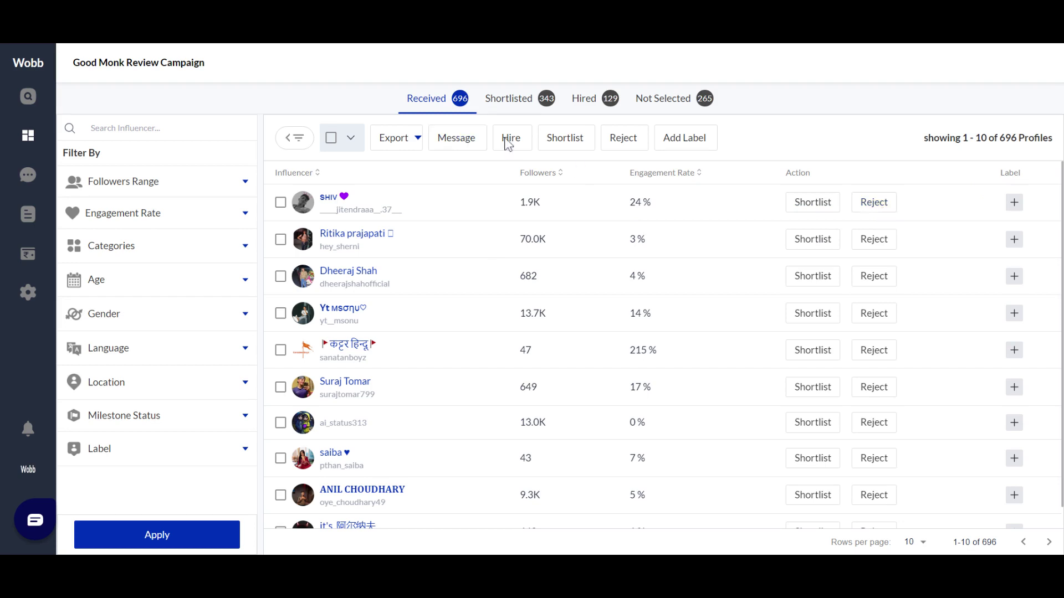
left_click(531, 101)
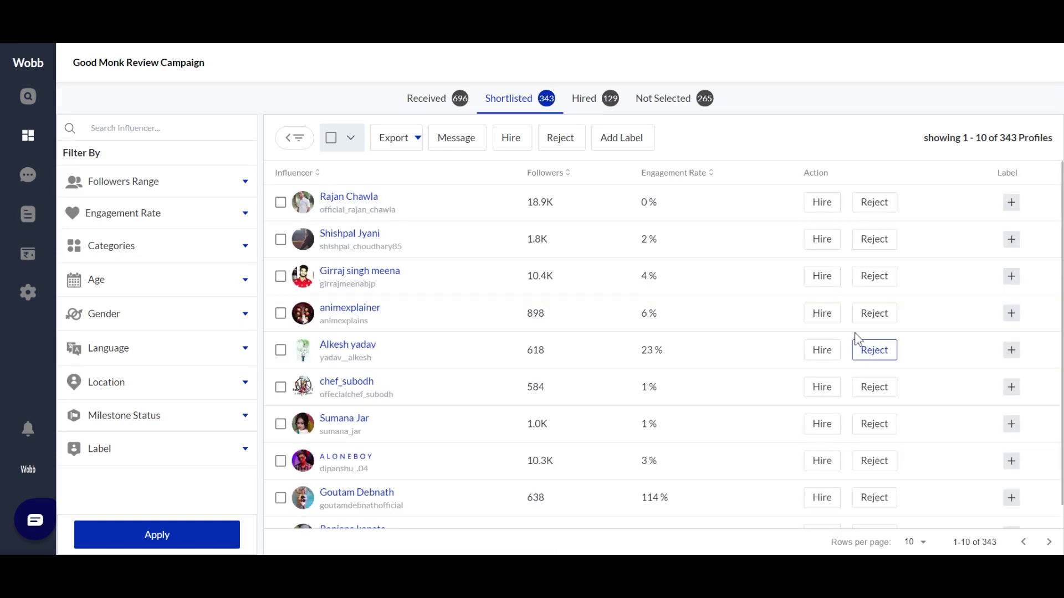
left_click(821, 209)
Look over the hired influencers' payout and order details in Milestone 1 and view the third influencer's order screenshot
left_click(591, 108)
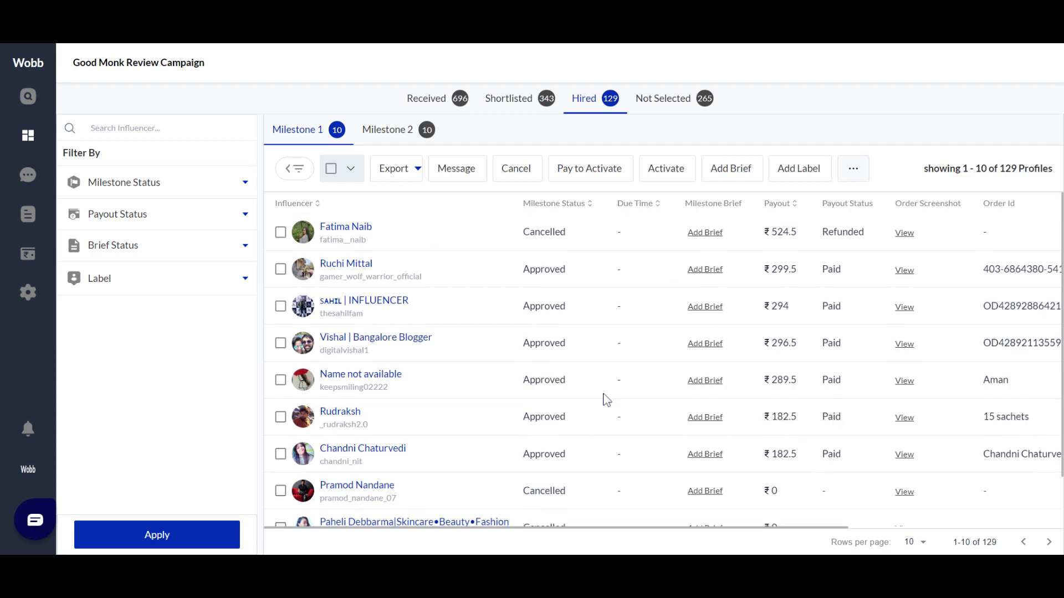
scroll(604, 399, "down", 1)
scroll(604, 398, "up", 1)
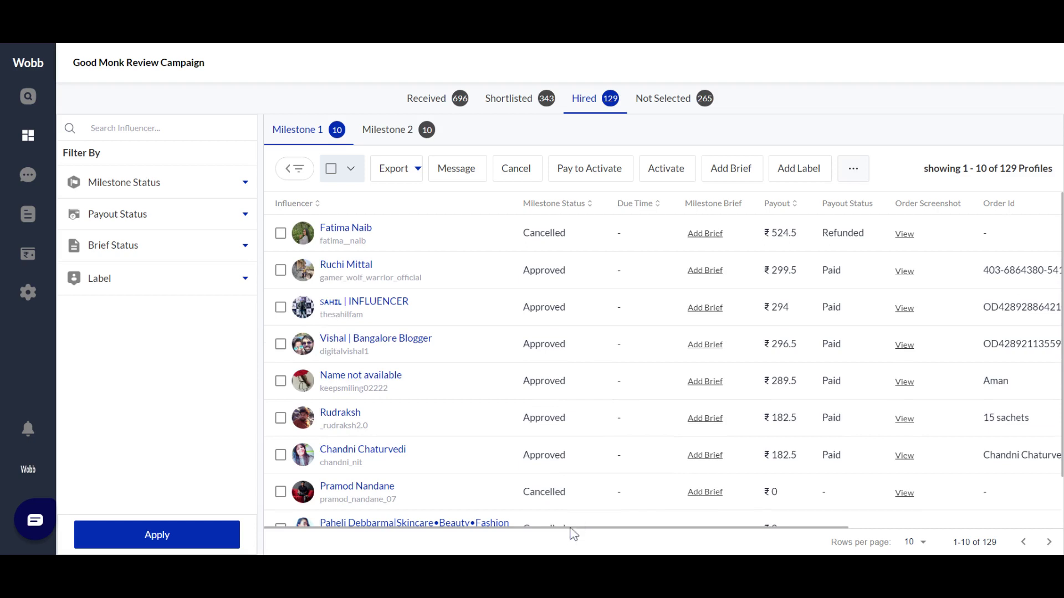
left_click_drag(570, 527, 893, 136)
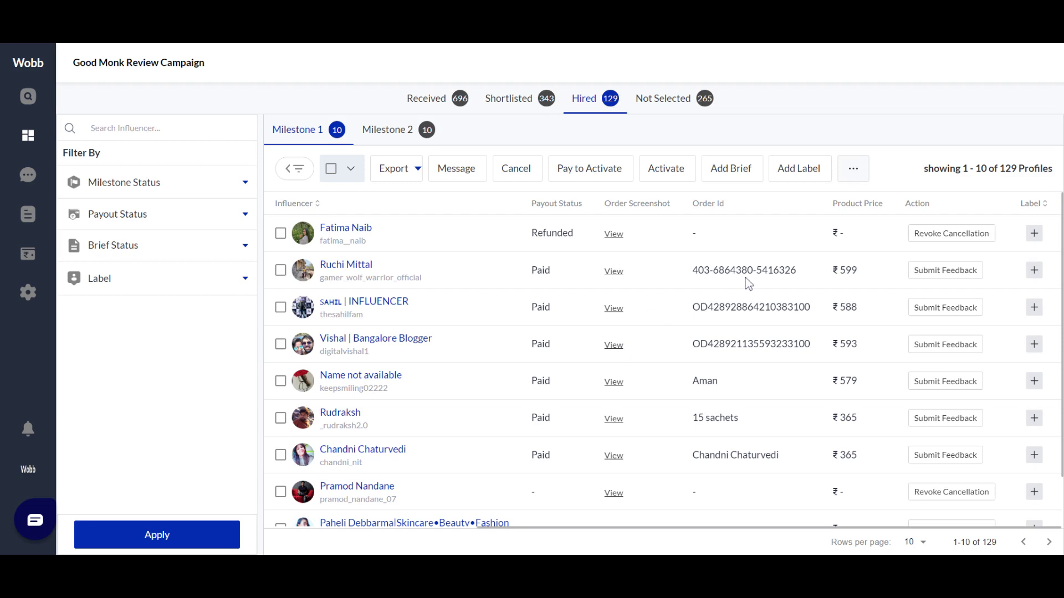
left_click(613, 309)
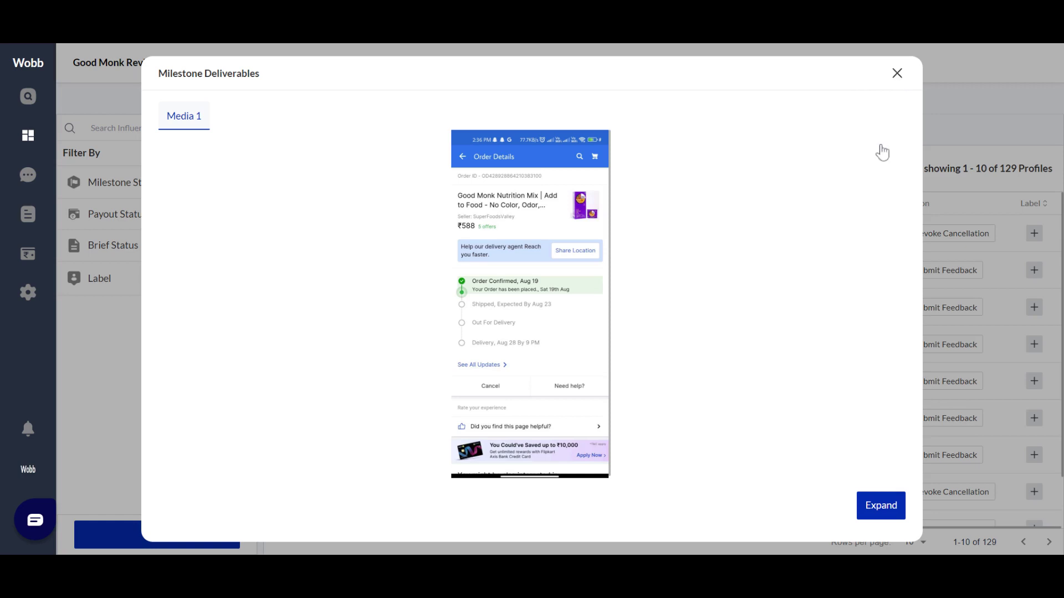
key("Escape")
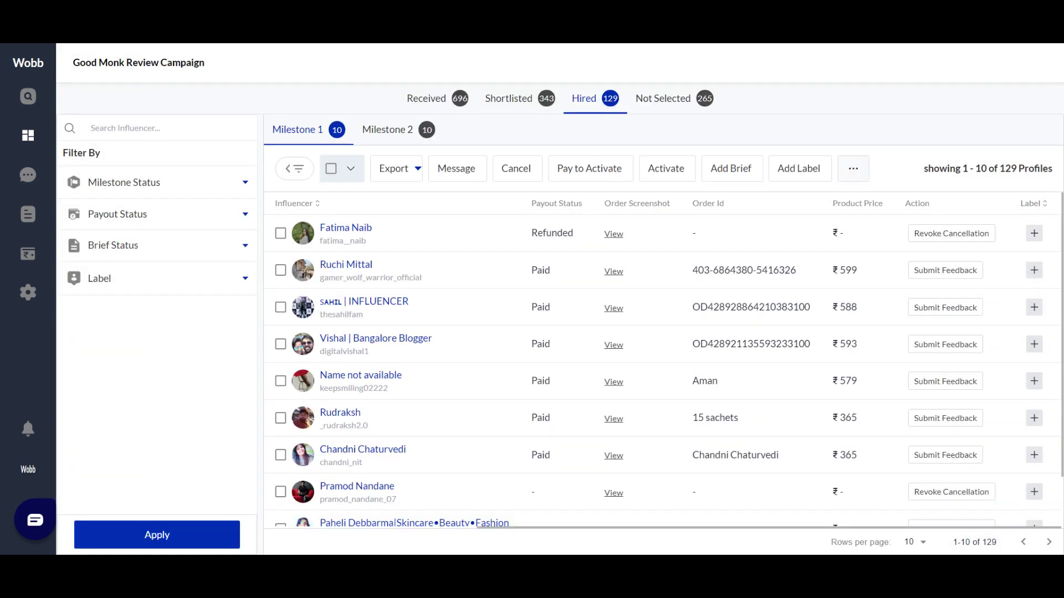
Open the feedback form for the second hired influencer, look over its rating and comment fields, and close it without submitting
left_click(953, 283)
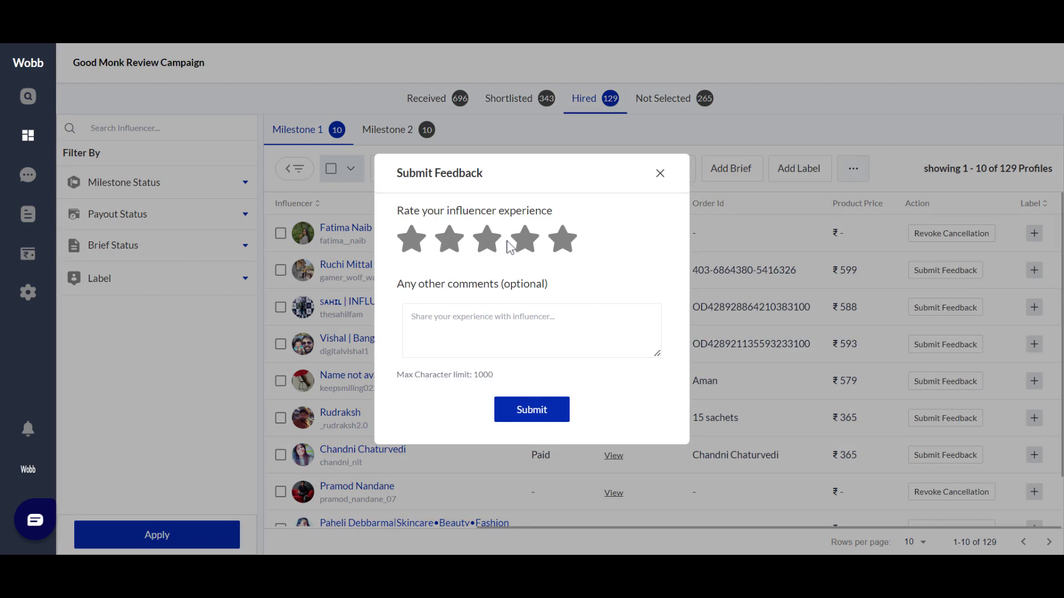
left_click(504, 330)
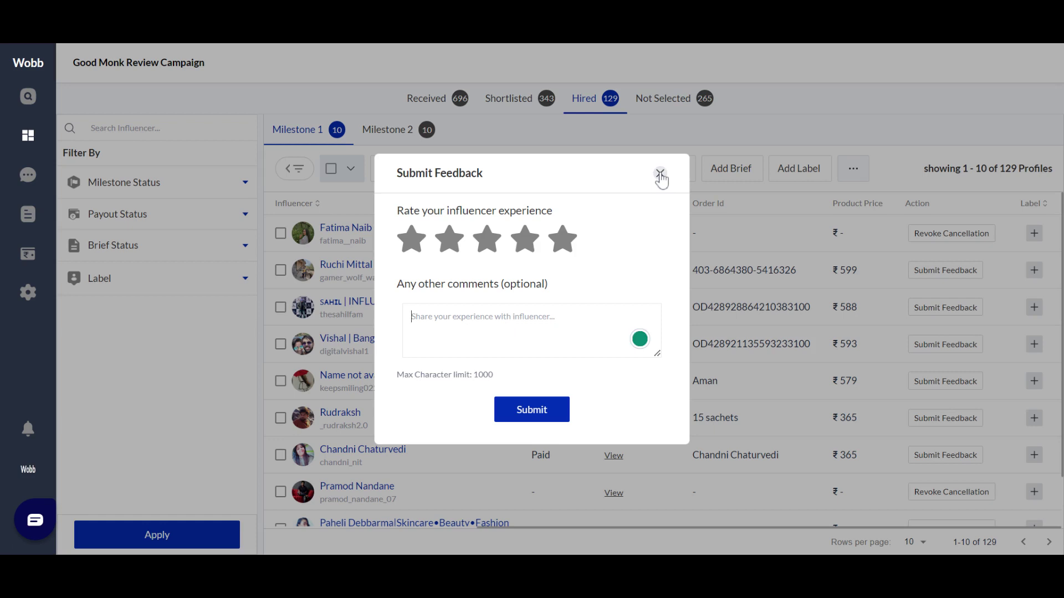
left_click(697, 374)
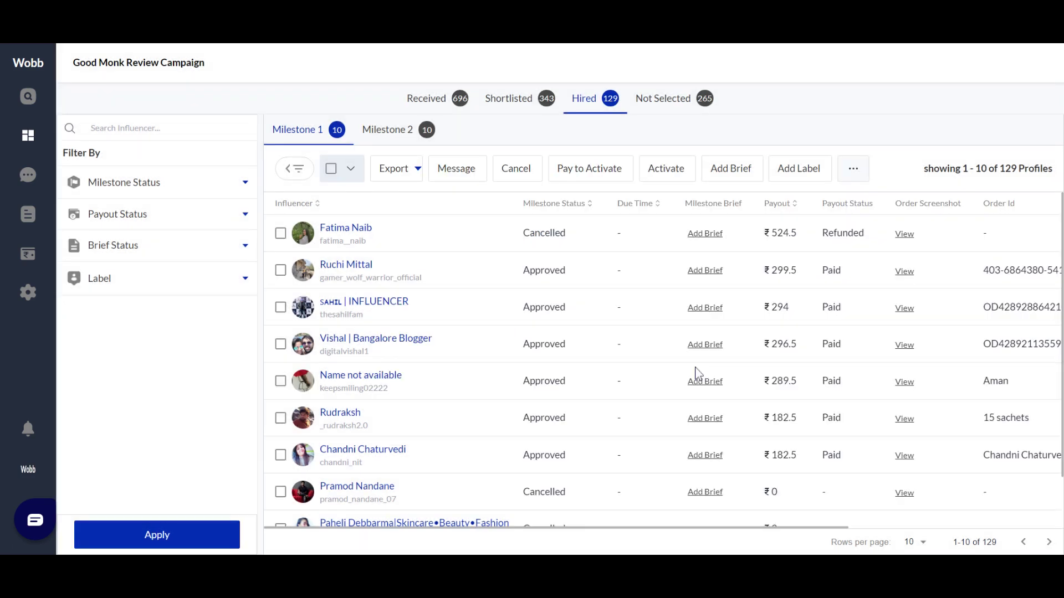
Check the milestone status in Milestone 1 and look over the payouts and deliverables in Milestone 2
double_click(544, 270)
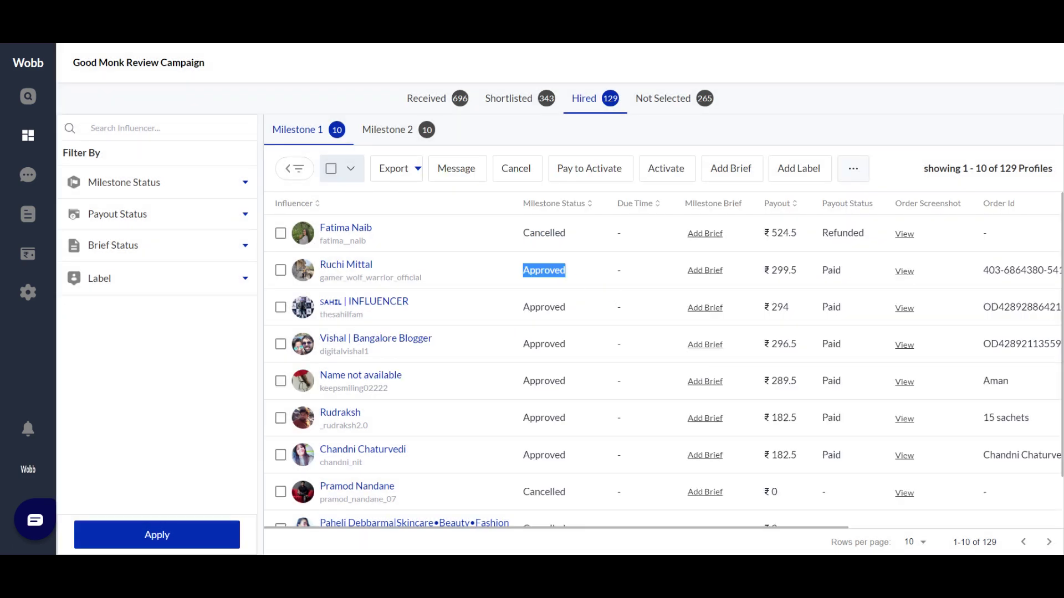
left_click(537, 304)
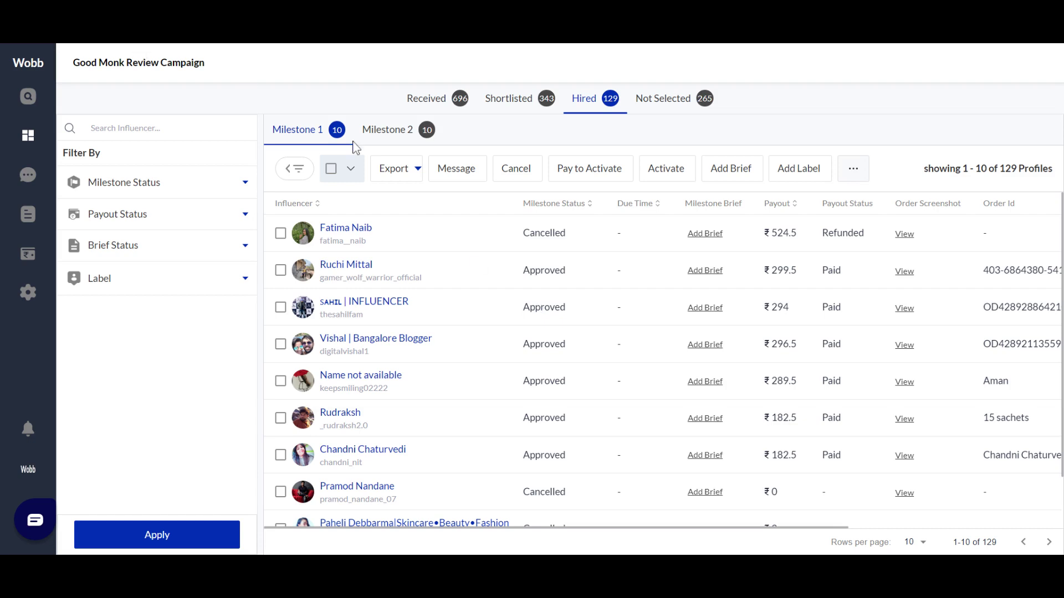
left_click(414, 142)
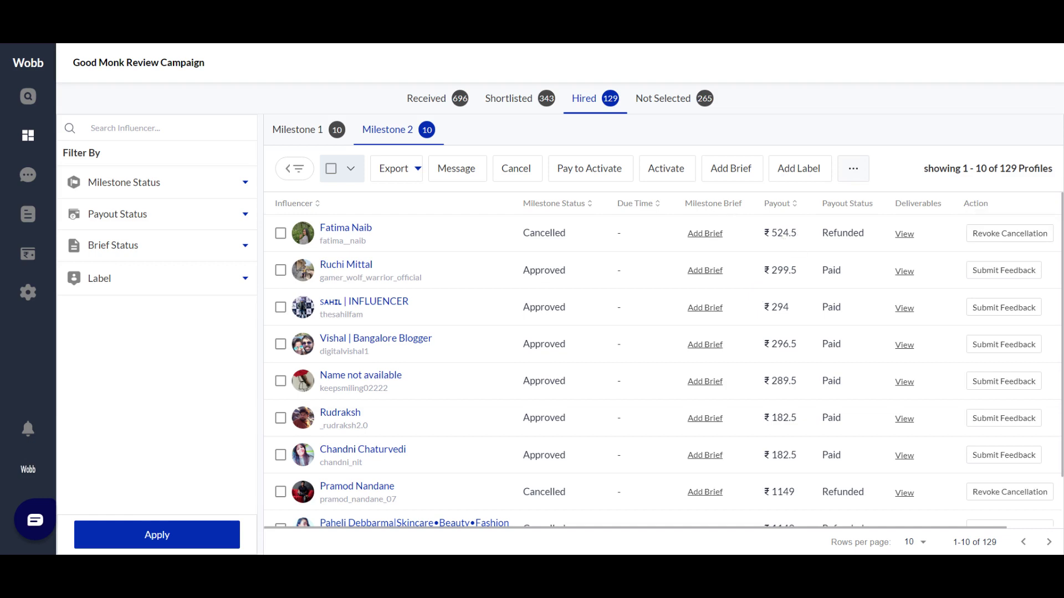
double_click(783, 232)
left_click(801, 125)
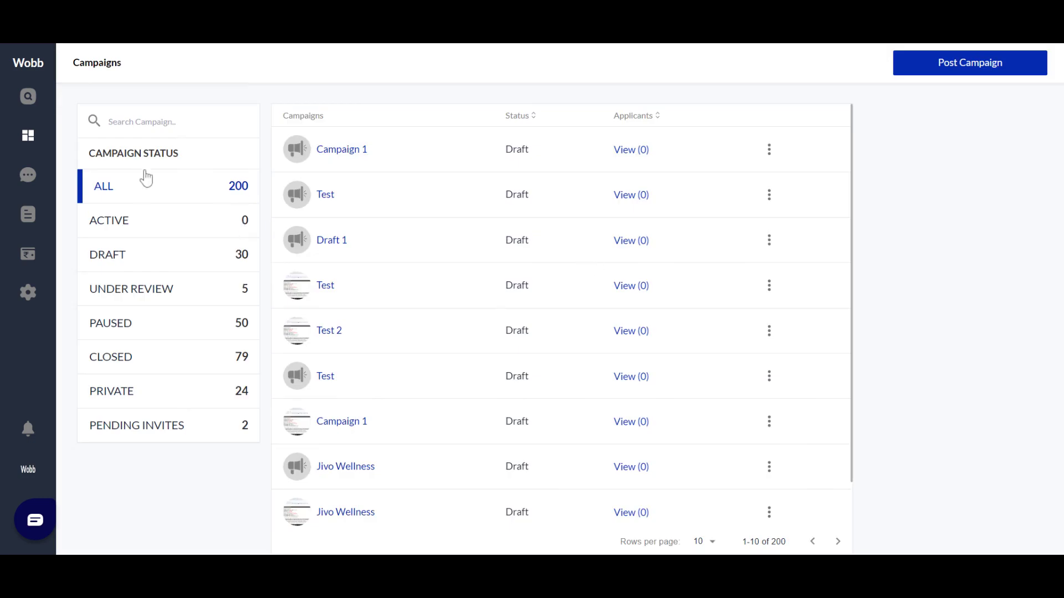
Open messaging and look through the Chocoholic Revolution conversation and its list of selectable influencers
left_click(25, 186)
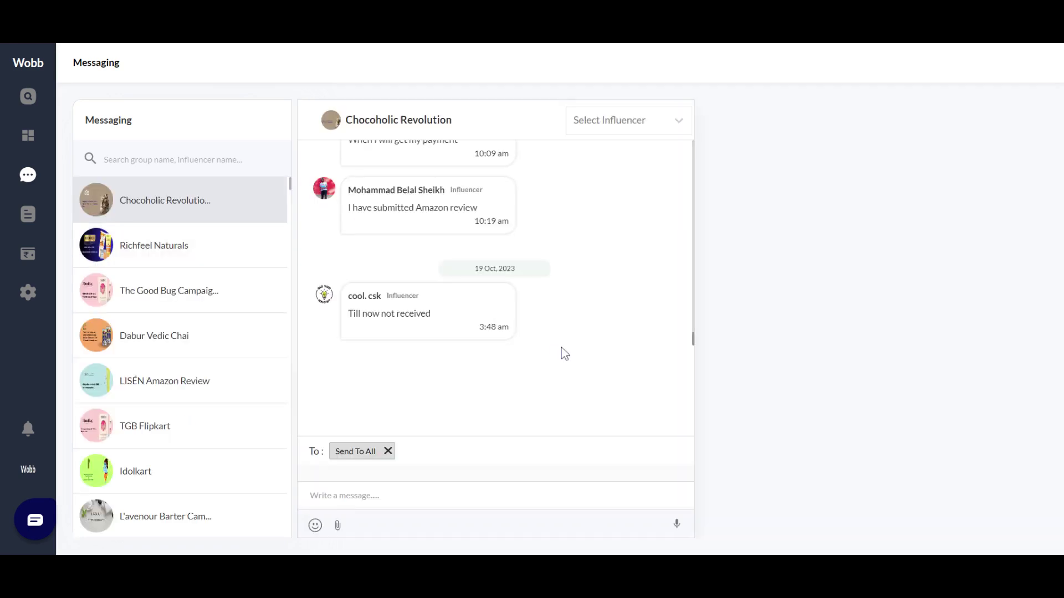
scroll(564, 352, "up", 10)
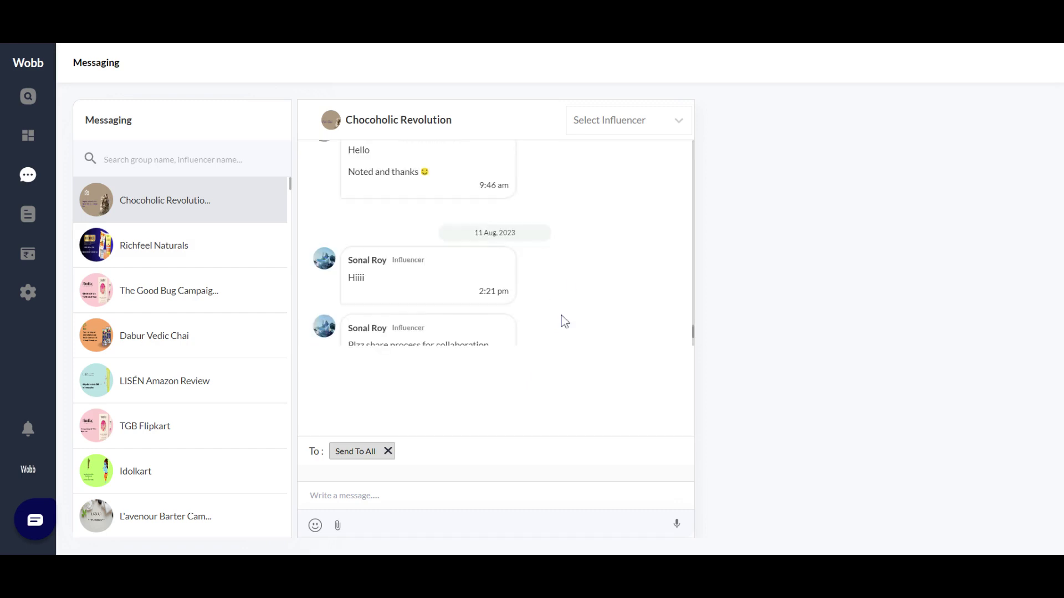
scroll(568, 304, "down", 5)
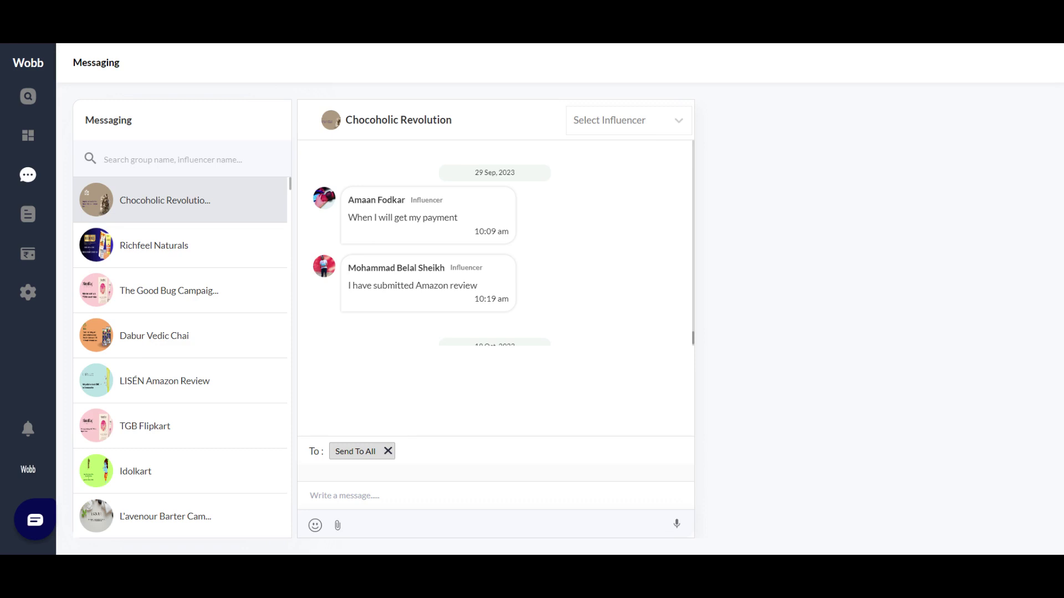
left_click(626, 120)
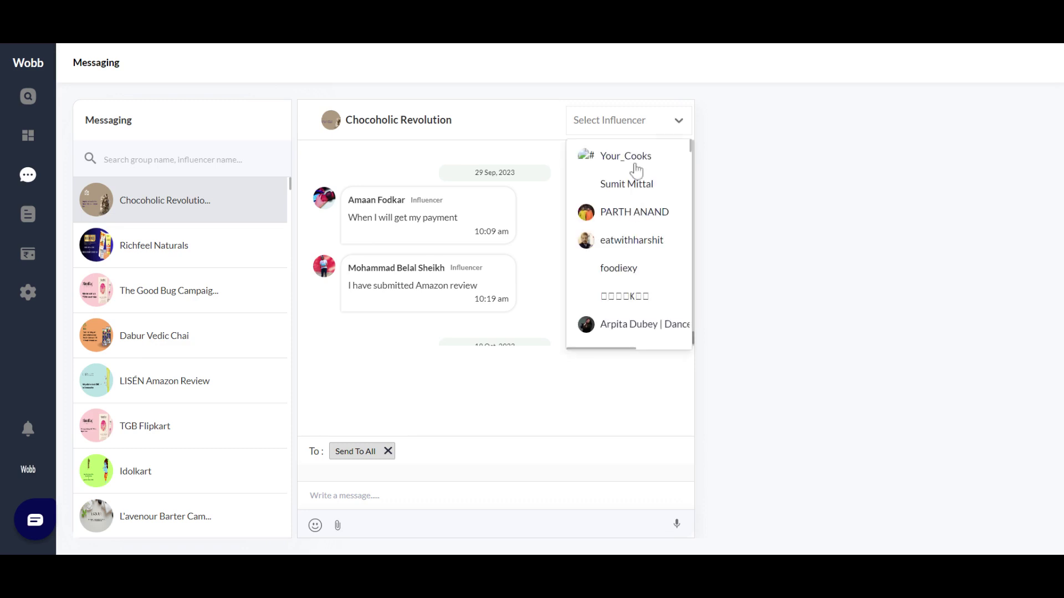
left_click(637, 129)
Generate an influencer tracking report by Username/Profile URL with Good Monk Review Campaign as the imported campaign
mouse_move(27, 216)
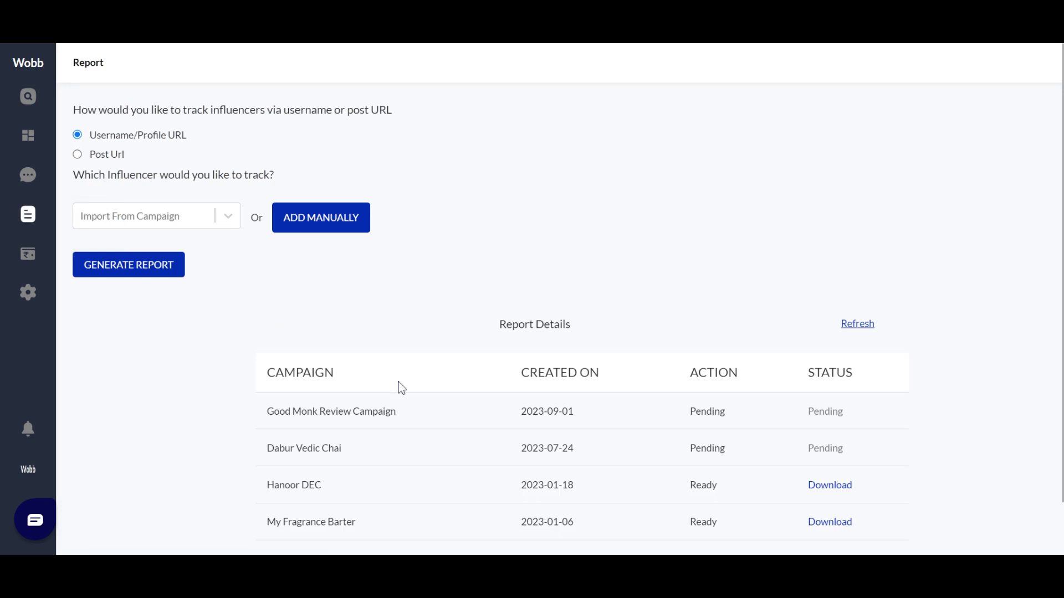
scroll(401, 388, "down", 1)
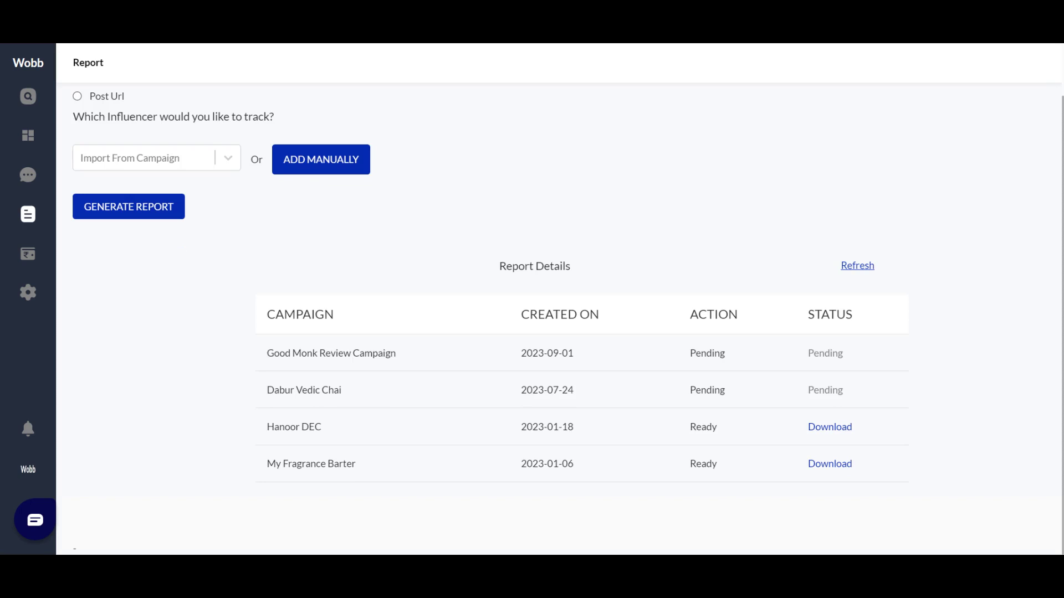
scroll(399, 392, "up", 1)
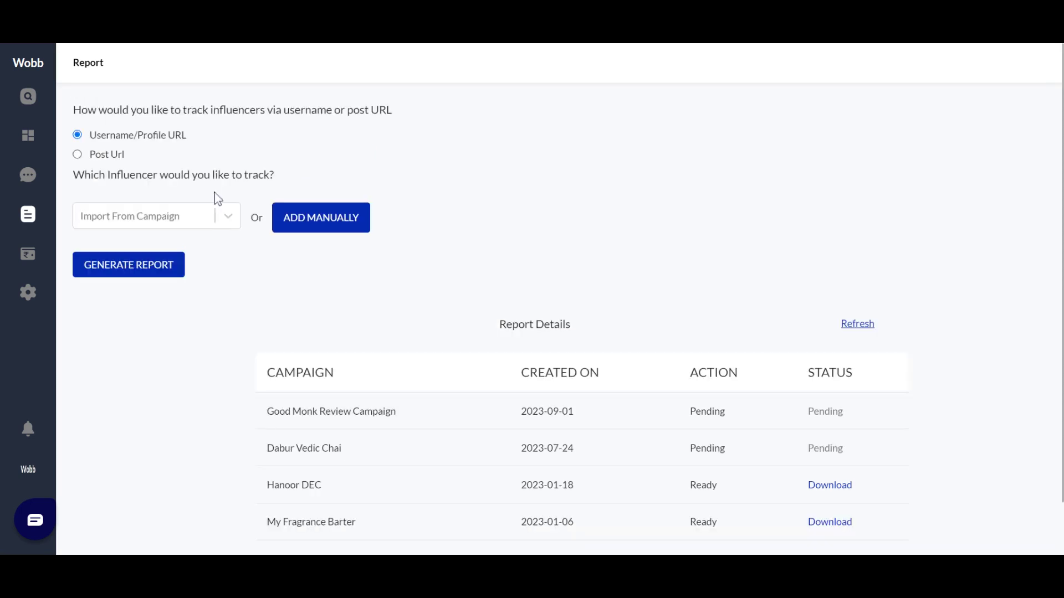
left_click(191, 227)
left_click(144, 329)
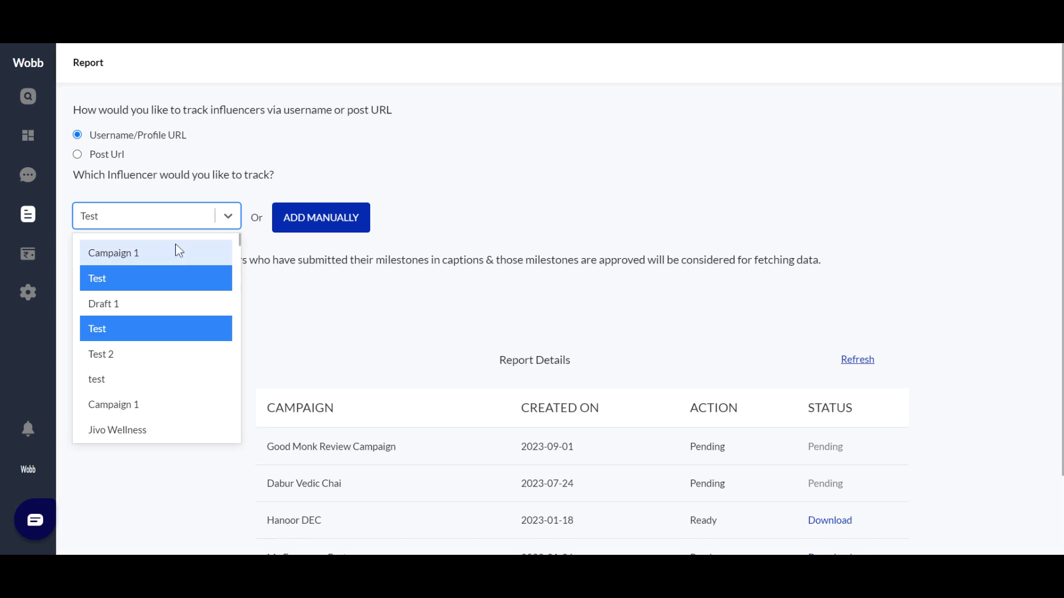
type("goo")
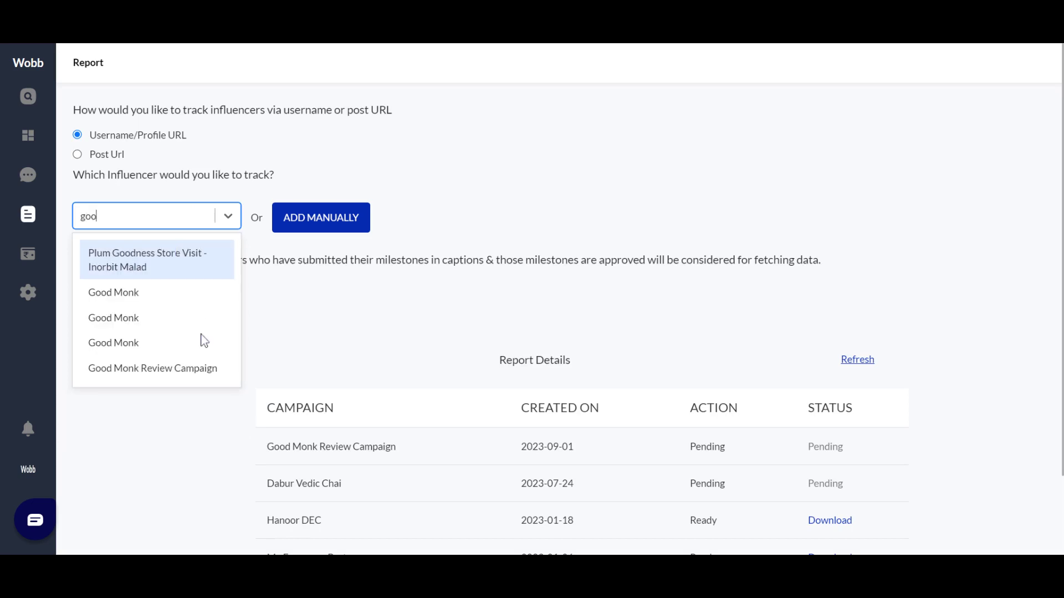
left_click(178, 372)
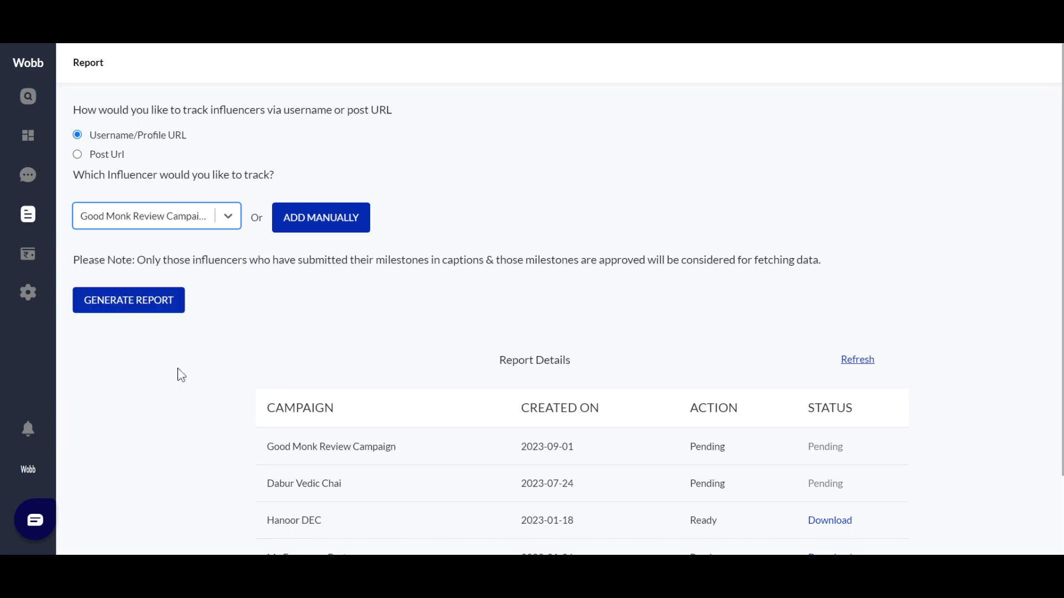
left_click(159, 302)
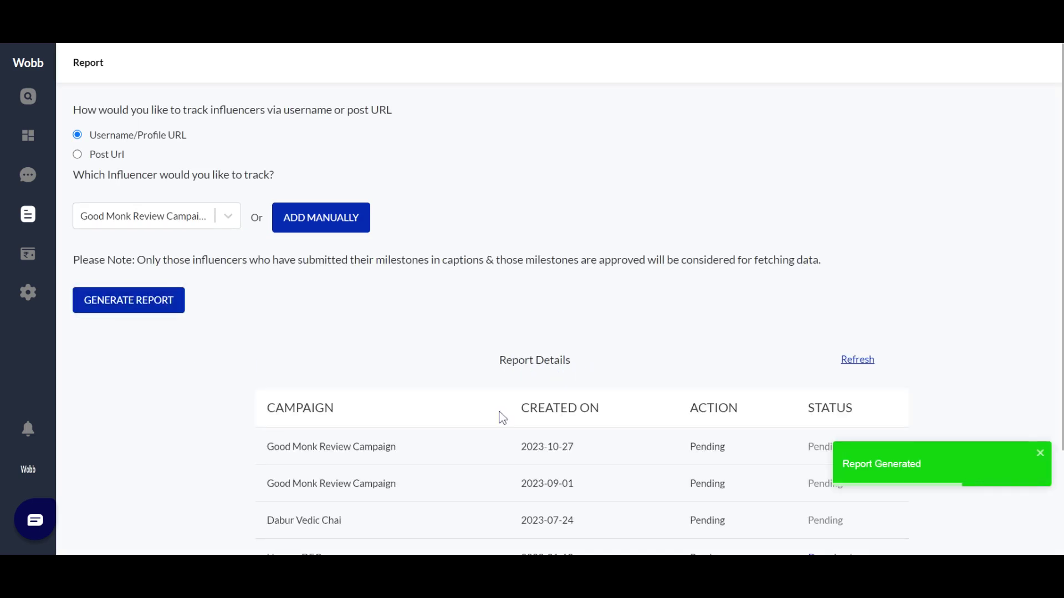
Look over the updated report list, and open the transactions page to examine its entries and campaign filter options
scroll(501, 418, "down", 2)
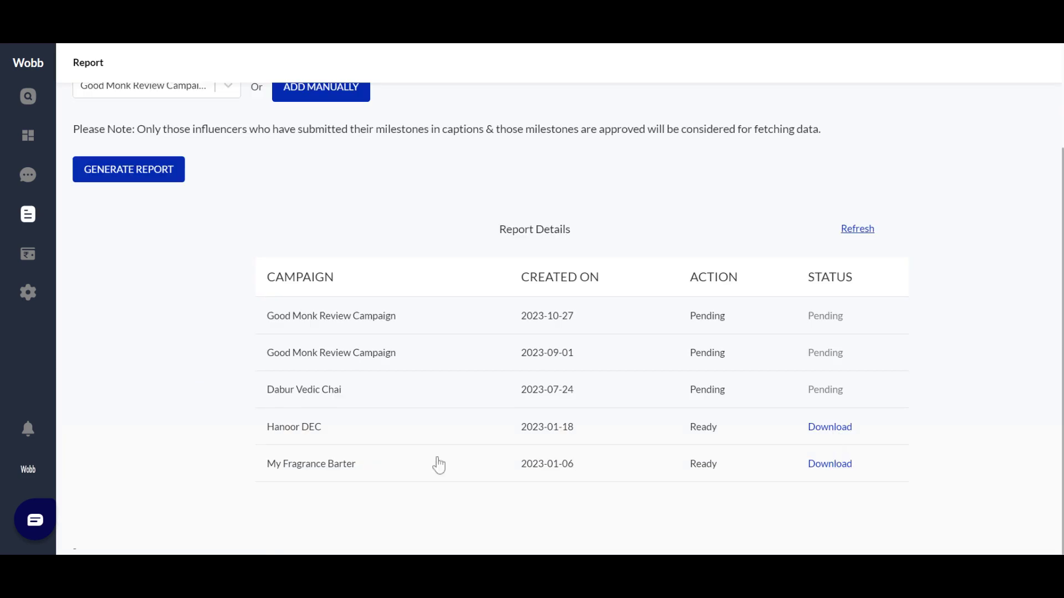
left_click(183, 183)
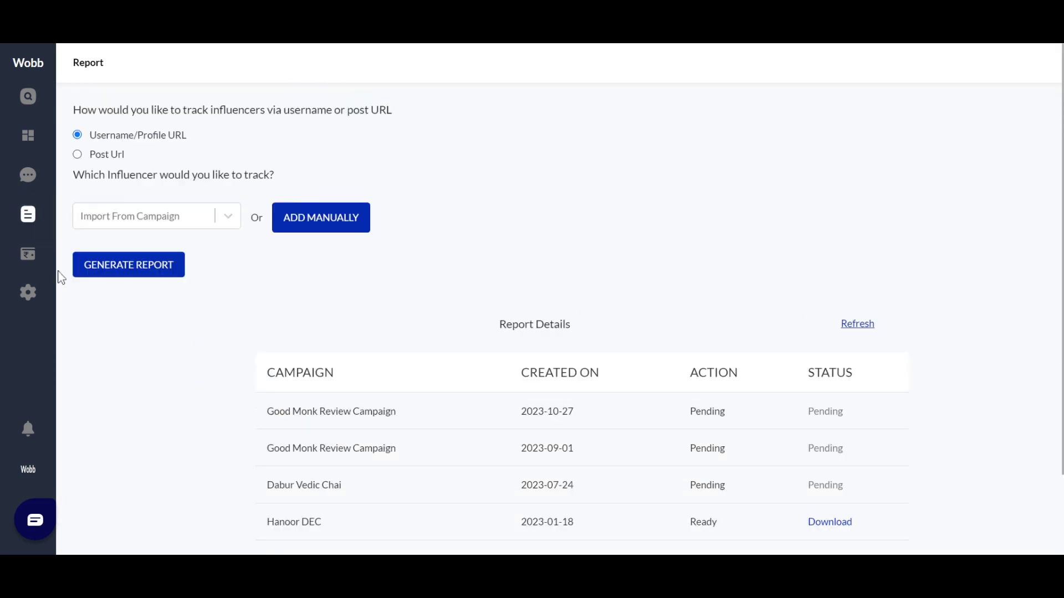
mouse_move(37, 257)
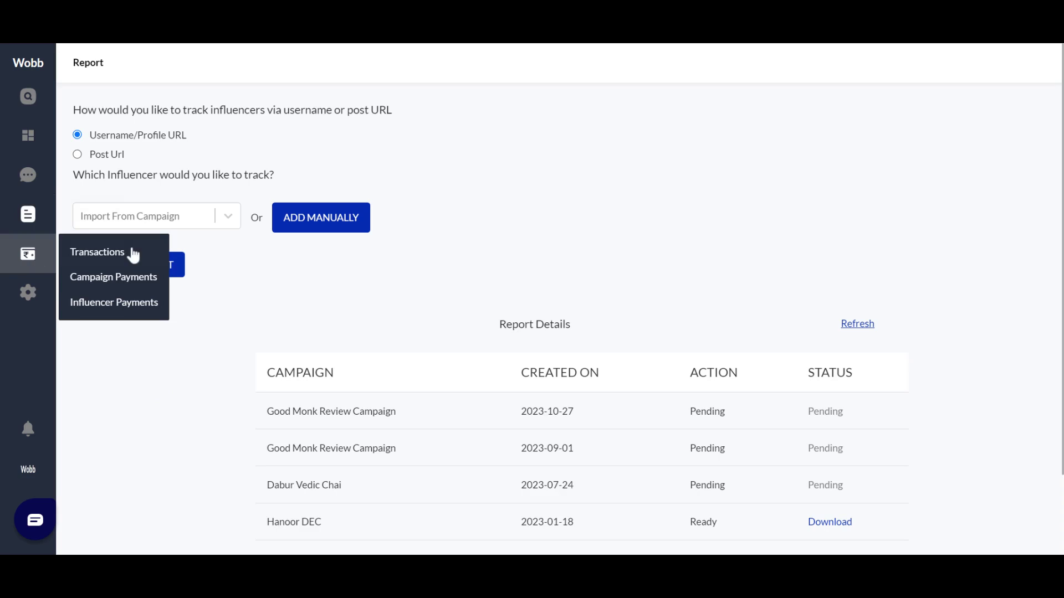
left_click(133, 255)
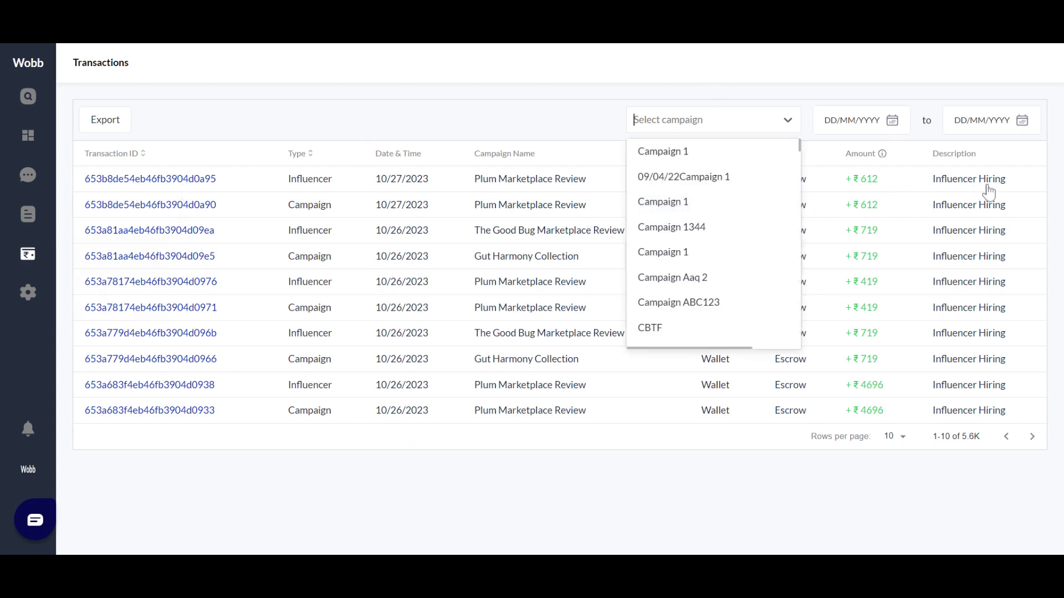
Open the integrations settings and examine the Shopify, Amazon and email integration options and the billing entries
left_click(30, 293)
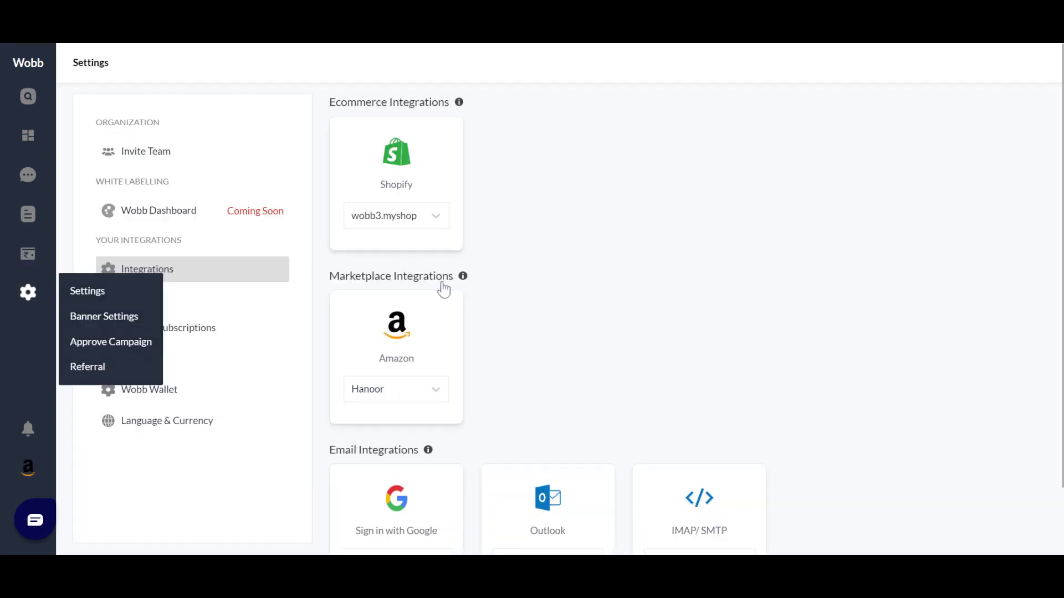
scroll(154, 277, "down", 2)
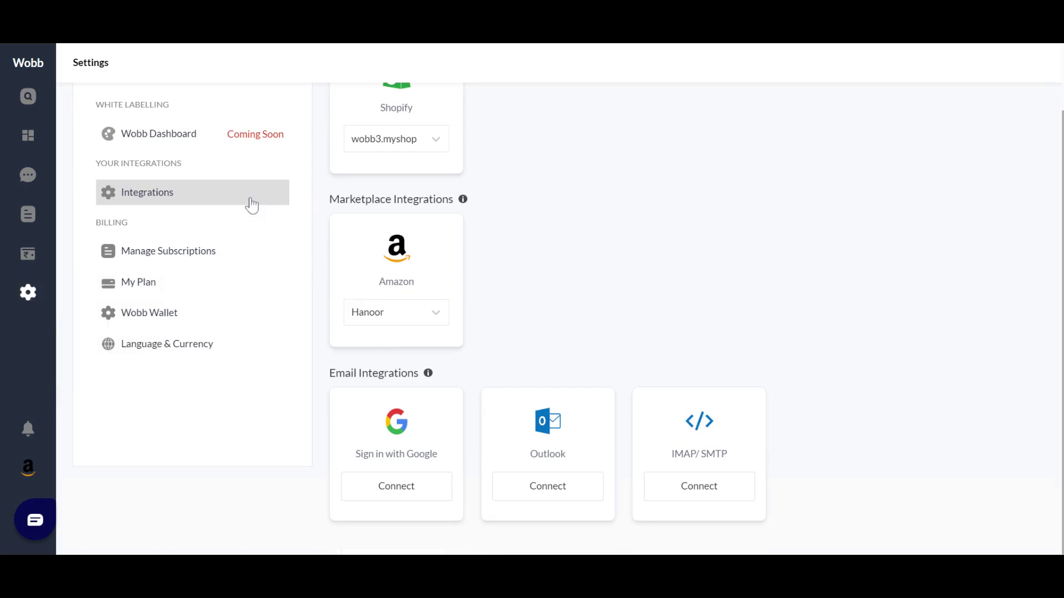
scroll(635, 263, "up", 2)
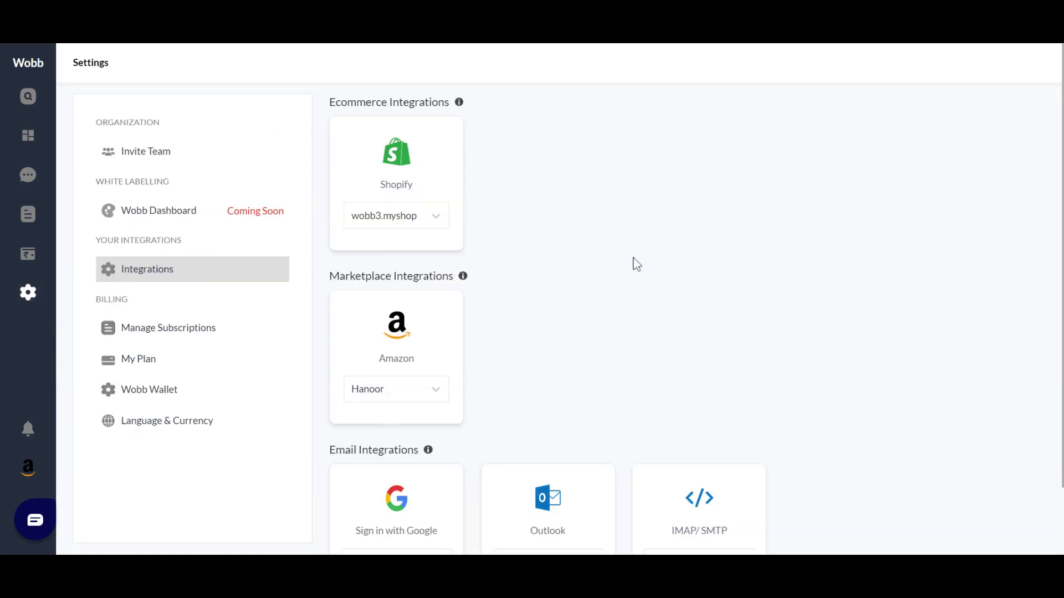
scroll(635, 262, "down", 2)
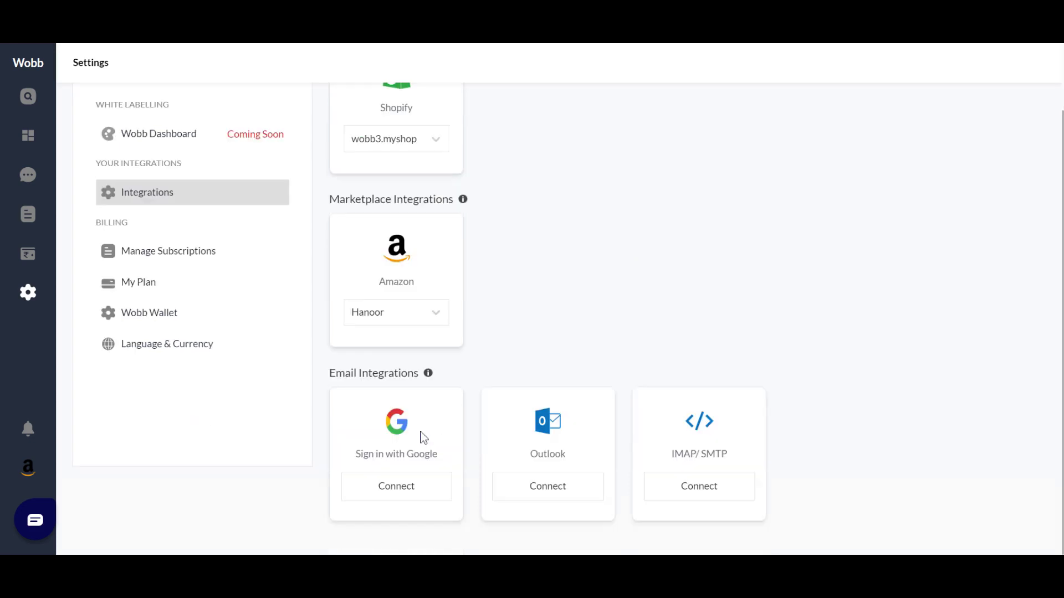
scroll(442, 304, "up", 2)
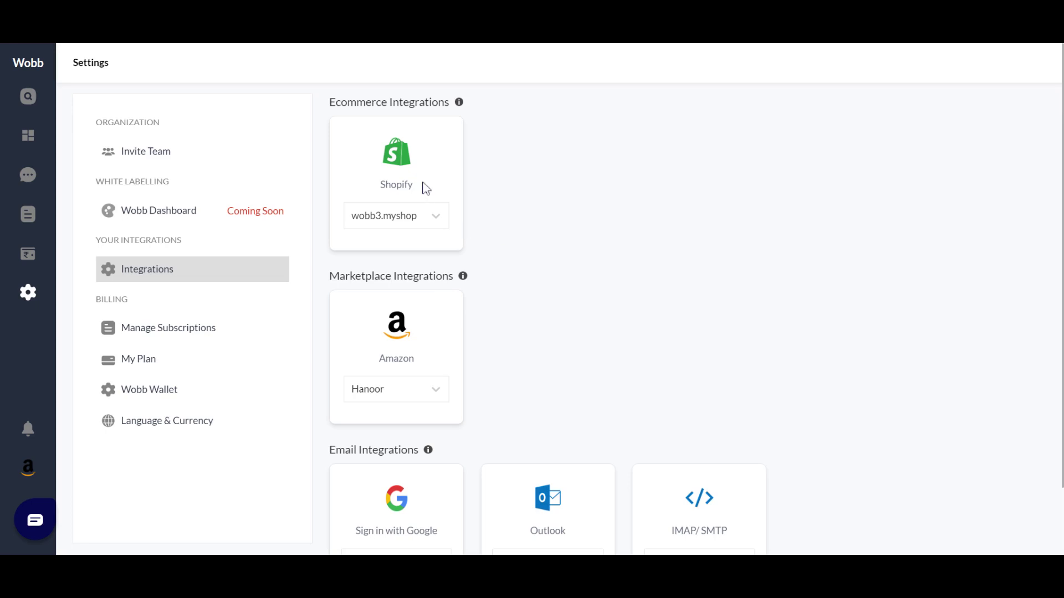
scroll(432, 261, "down", 2)
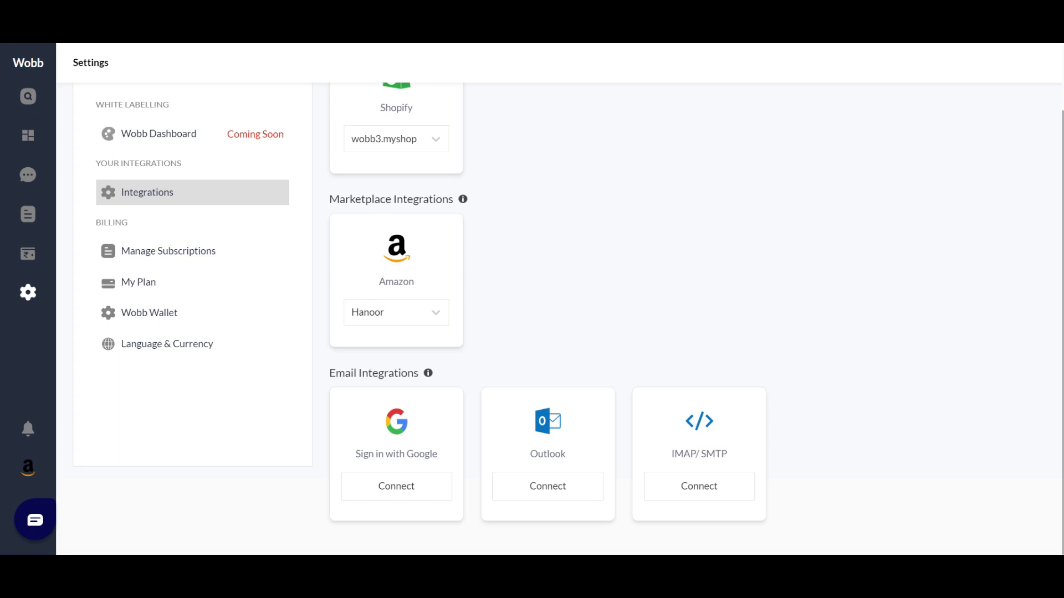
scroll(385, 151, "up", 2)
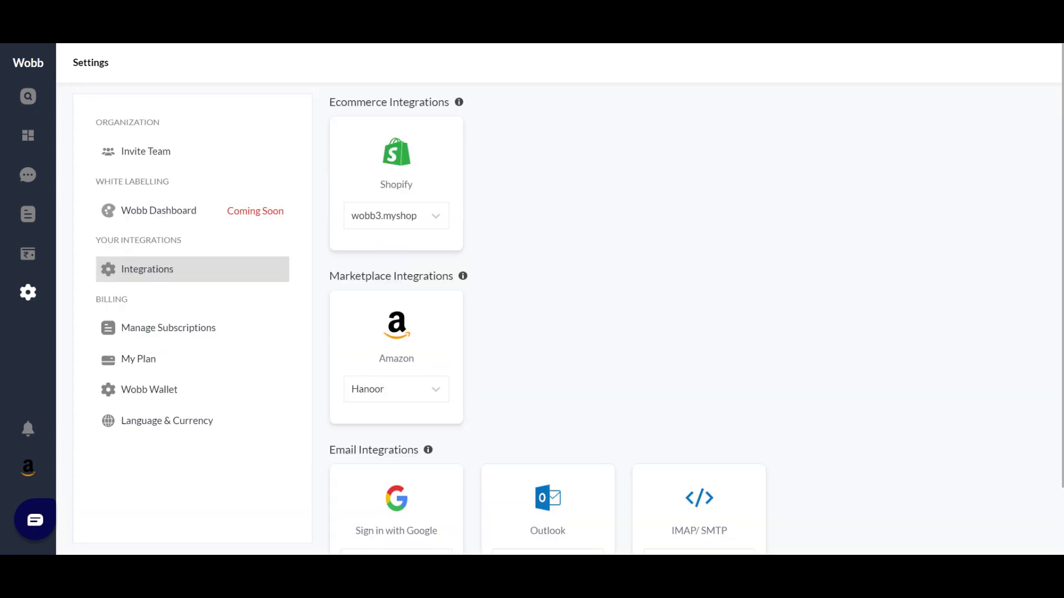
scroll(384, 262, "down", 1)
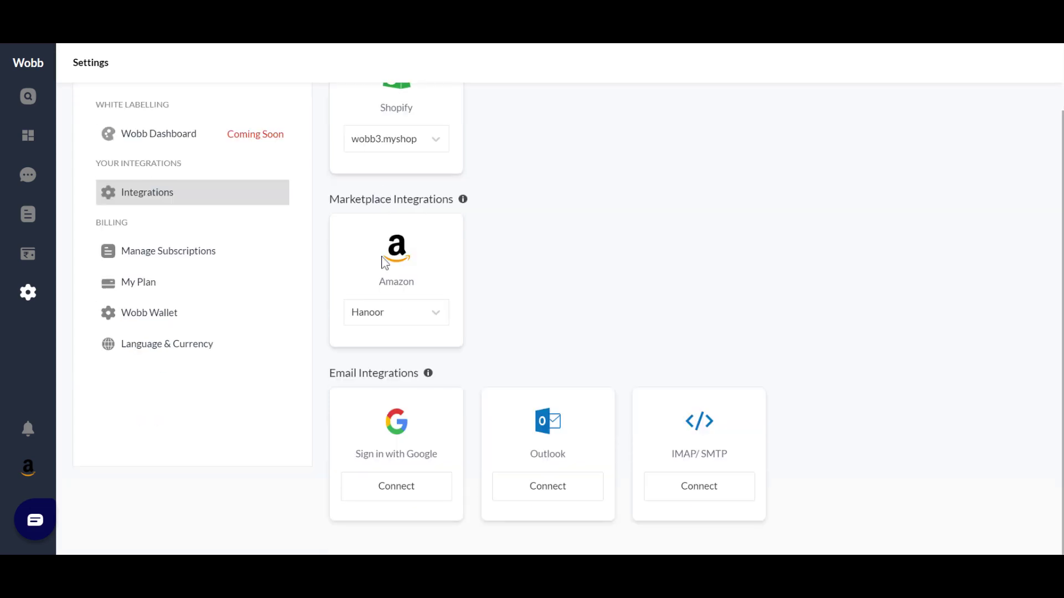